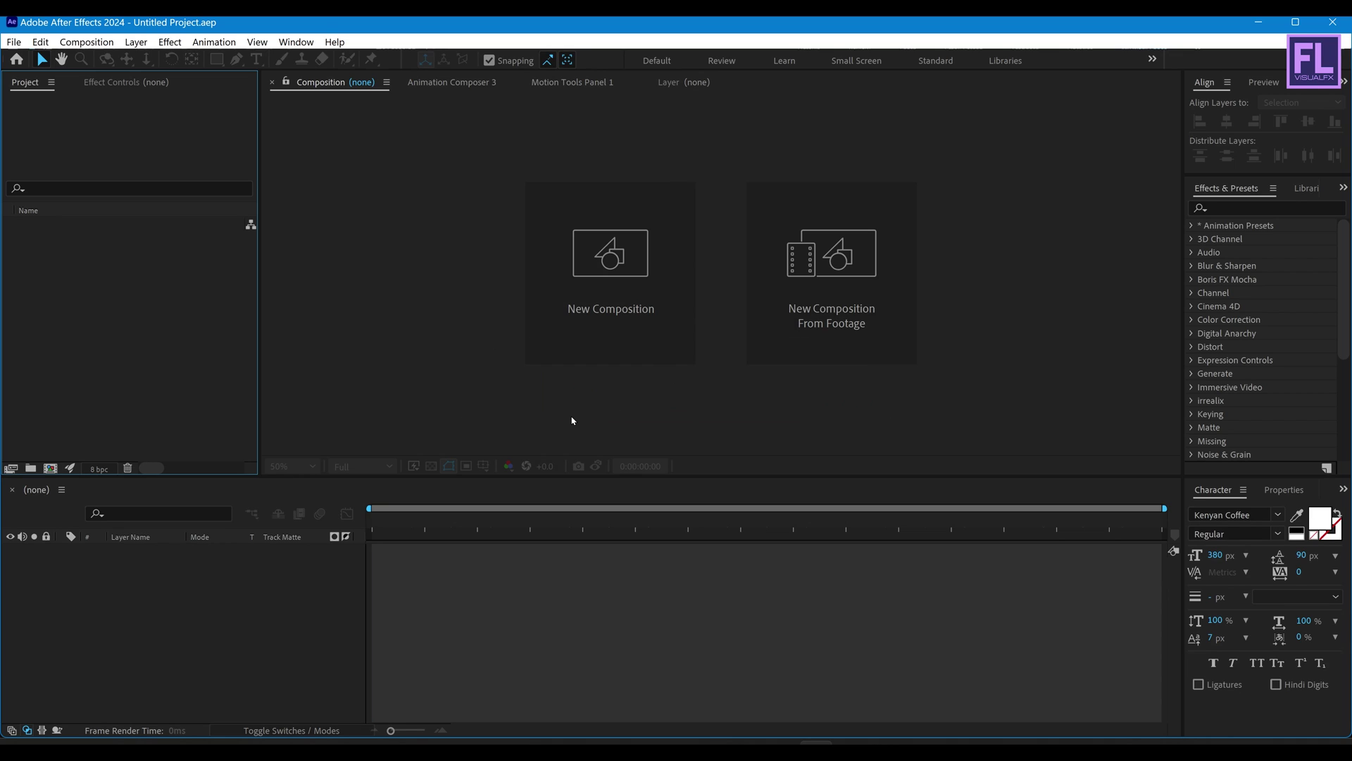
Create a new composition named 'Text Animation' at 1920×1080, 30 fps, 10 seconds long.
left_click(610, 296)
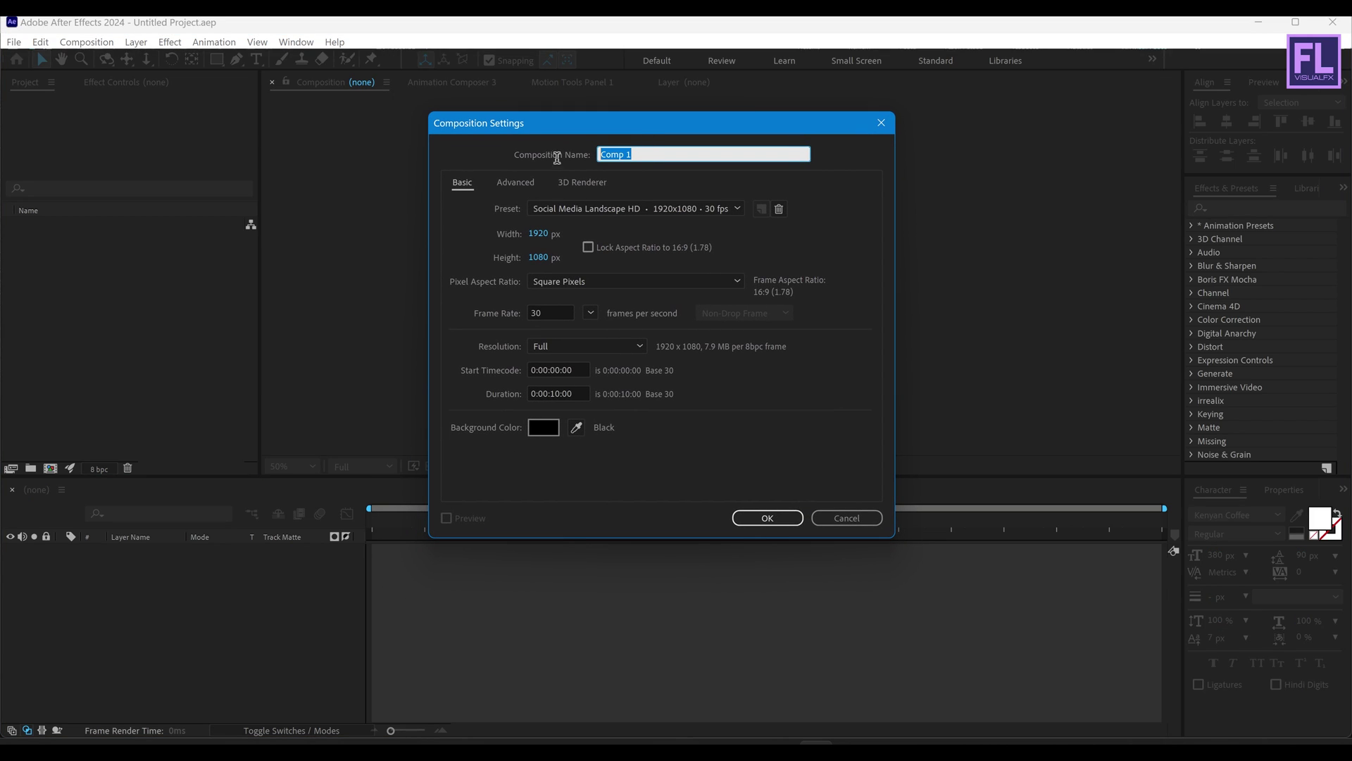
type("Text Animation")
left_click(747, 520)
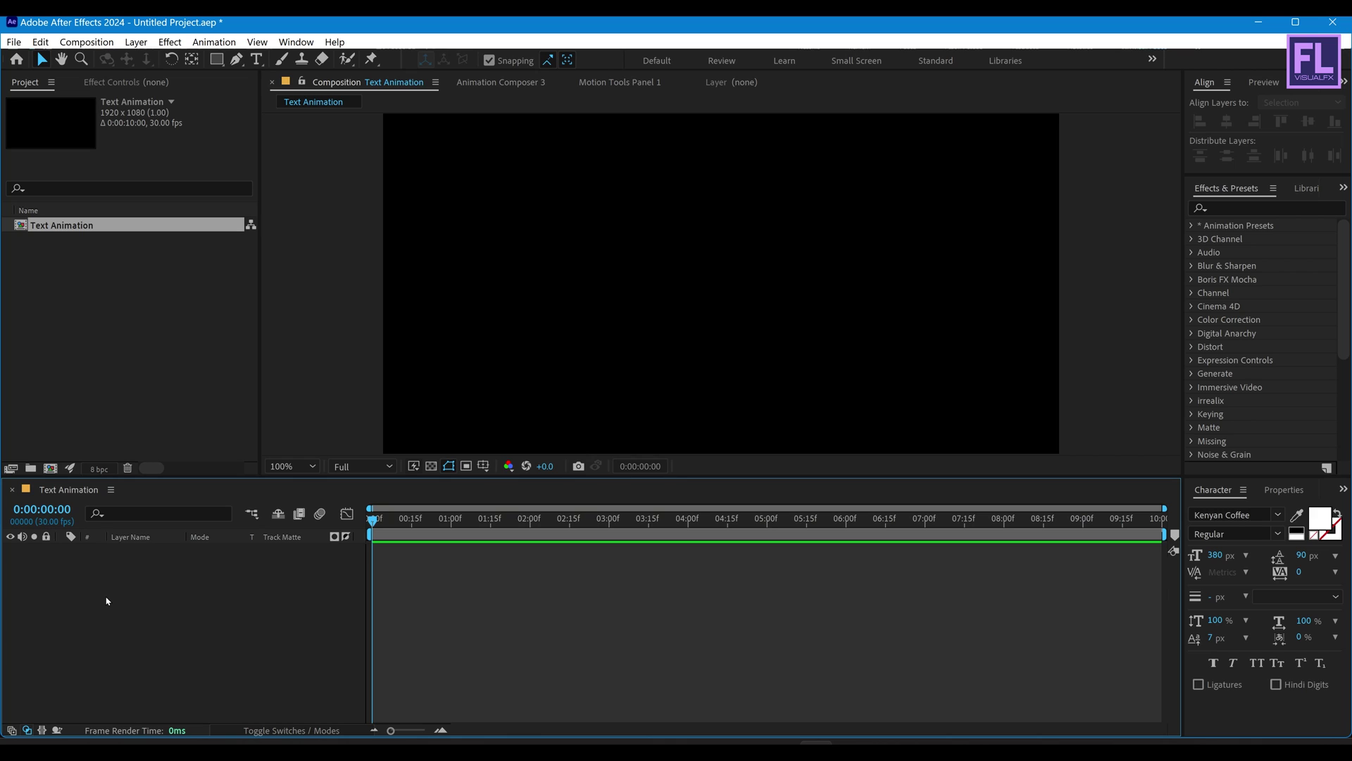
Add a white '2024' text layer in Kenyan Coffee at 380 px.
right_click(84, 583)
mouse_move(211, 404)
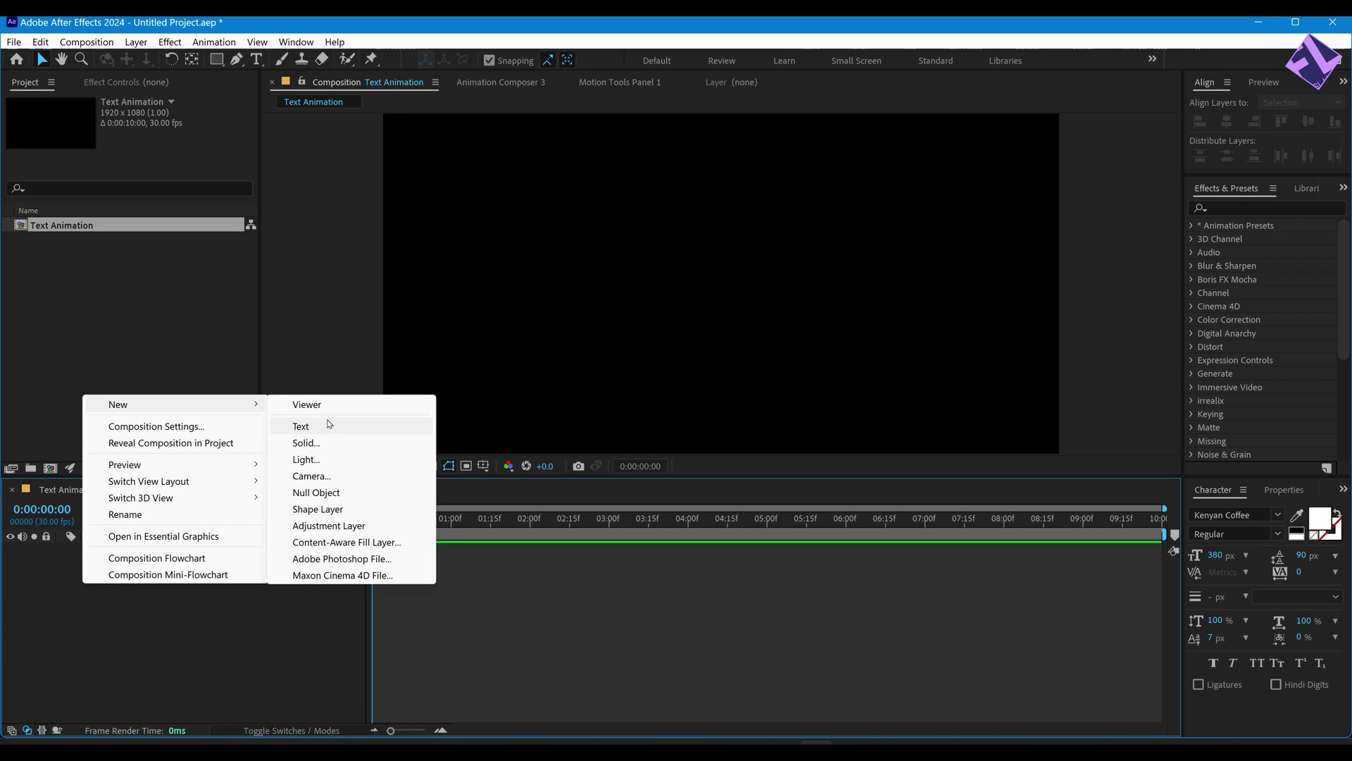
left_click(329, 424)
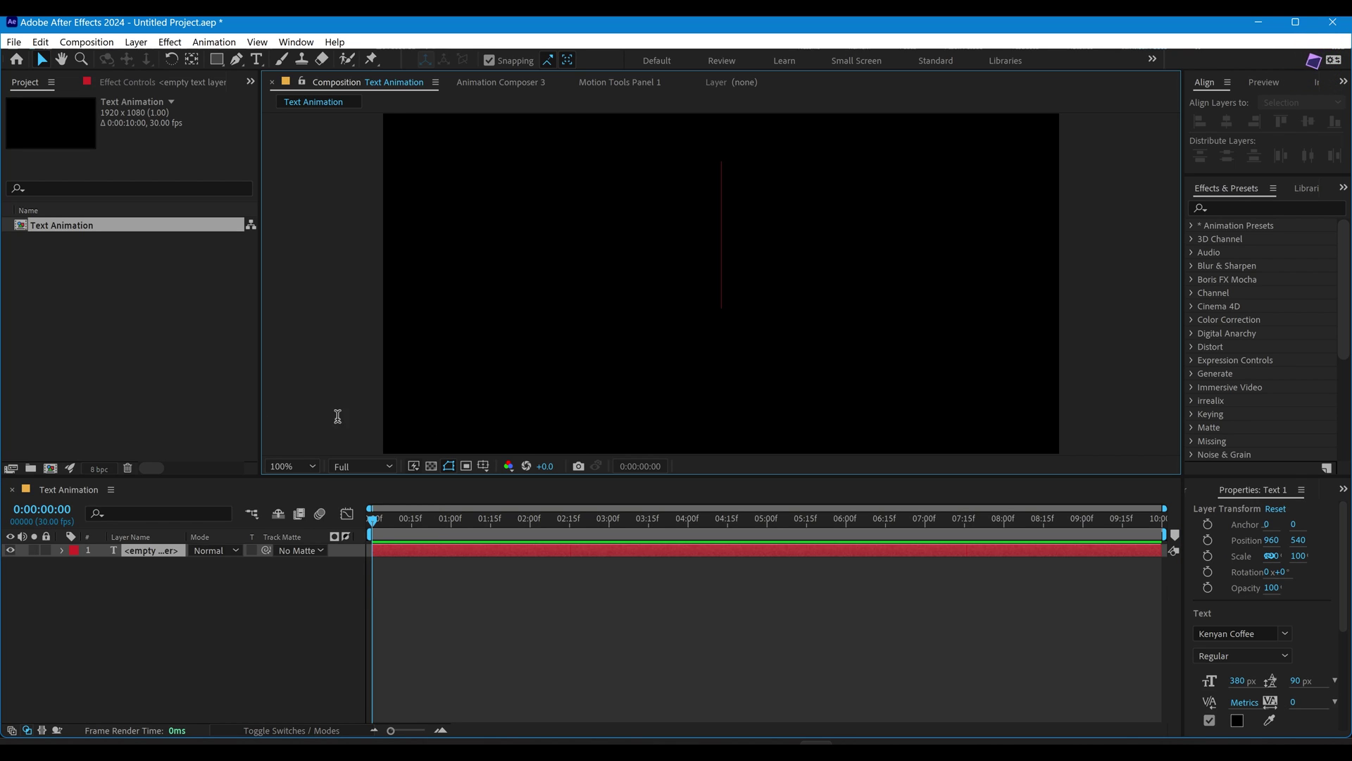
left_click(1343, 488)
left_click(1277, 515)
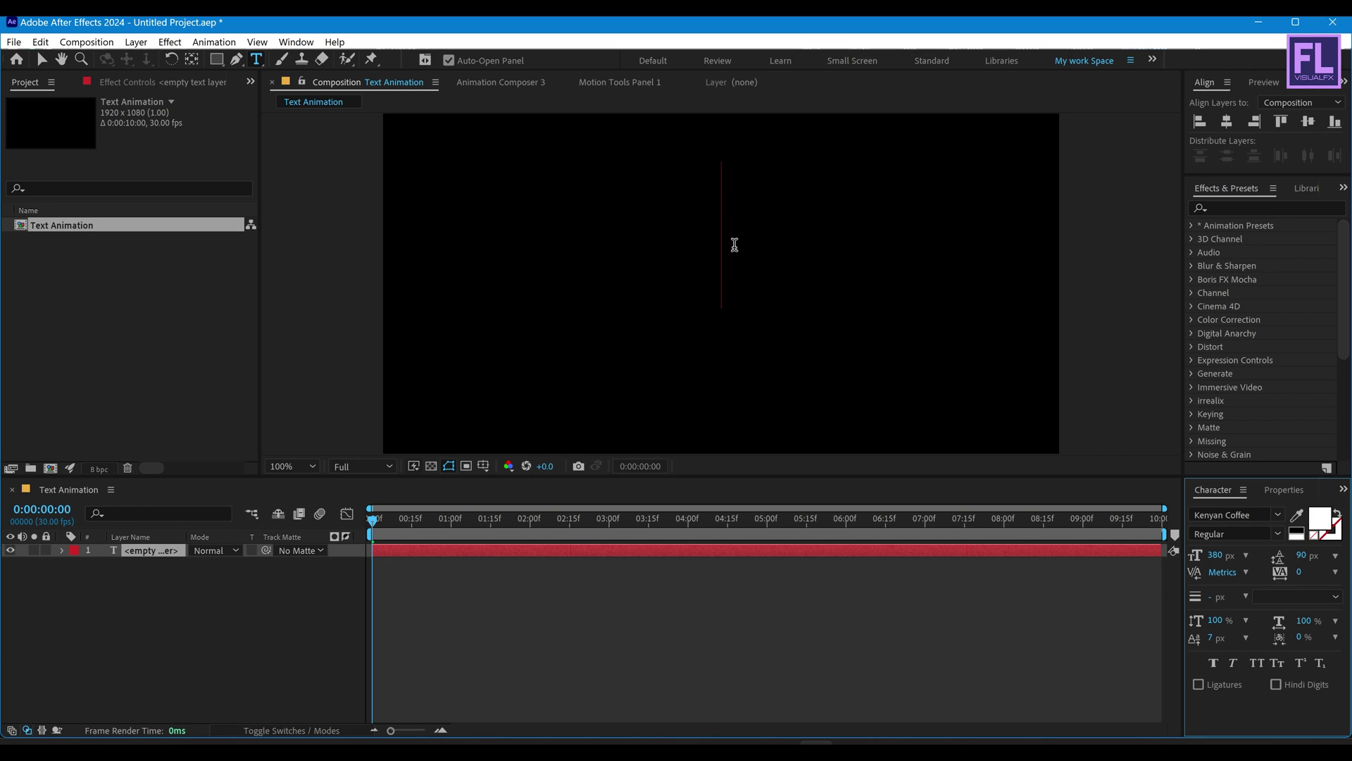
type("202")
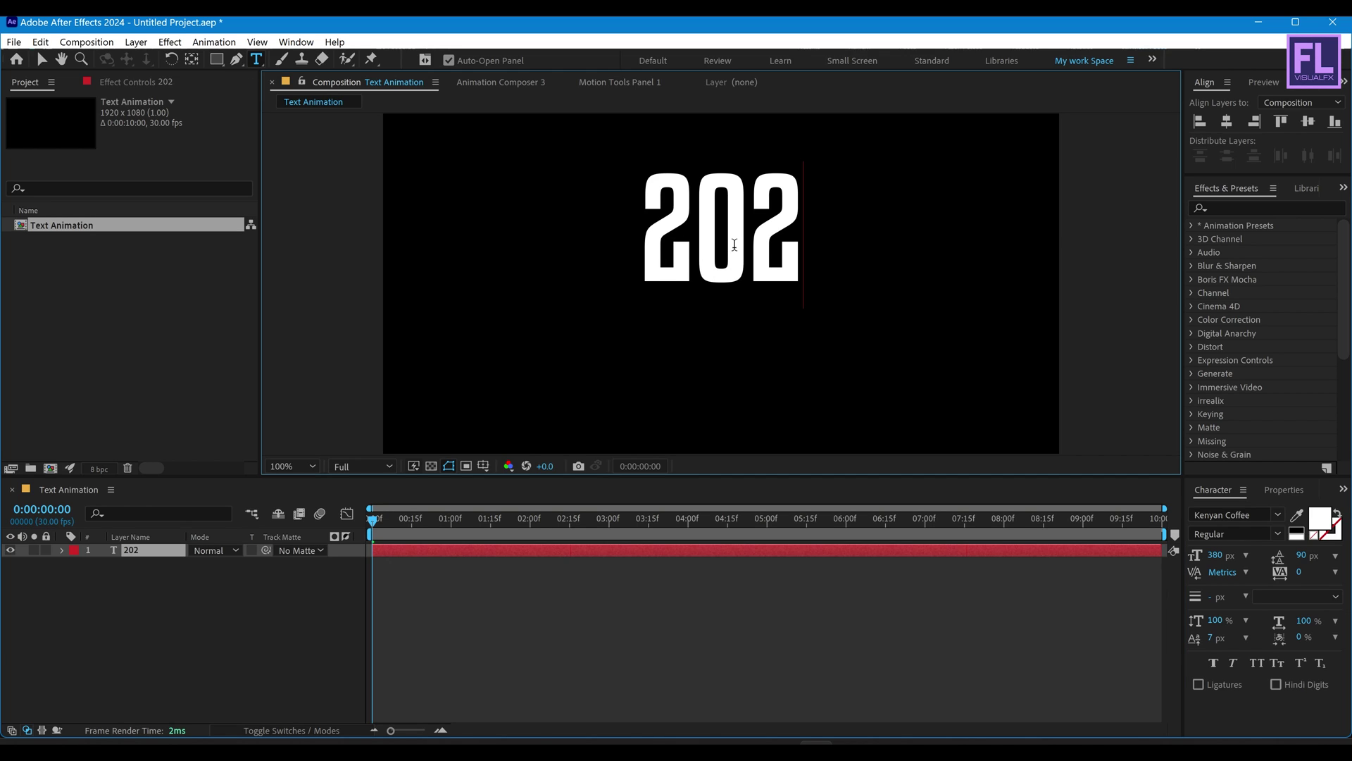
type("4")
key("KP_Enter")
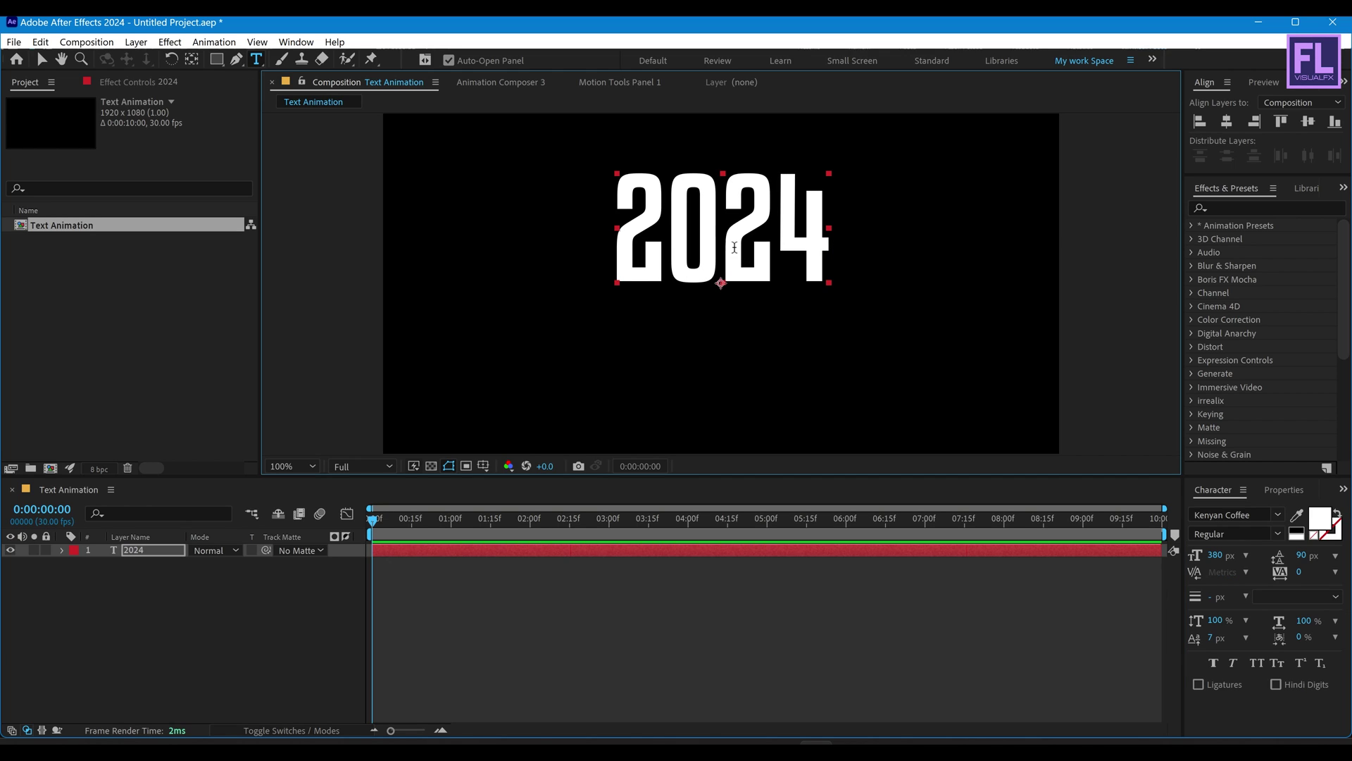
Centre the 2024 text horizontally and vertically in the composition.
left_click(1227, 121)
left_click(1308, 122)
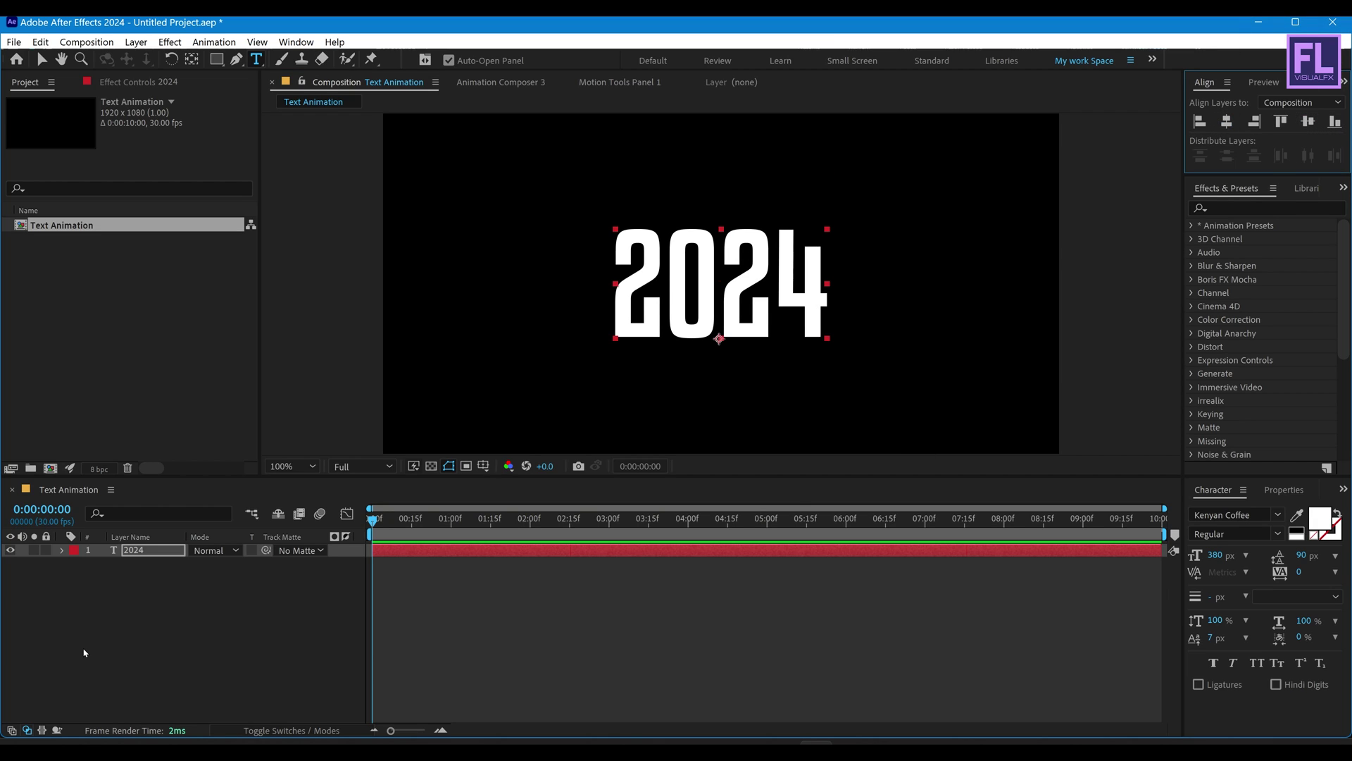
left_click(167, 649)
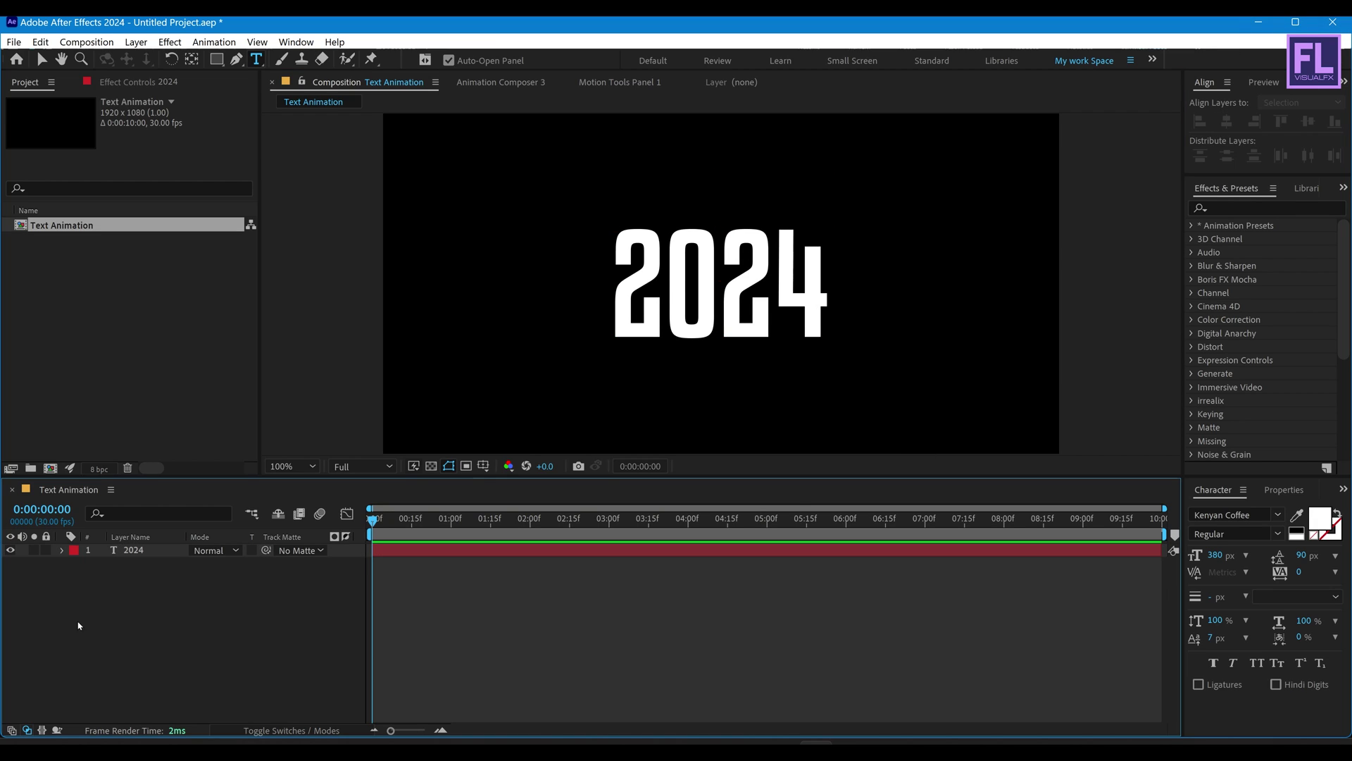
left_click(140, 555)
Create a '2024 Outlines' shape layer from the 2024 text's letters.
right_click(140, 555)
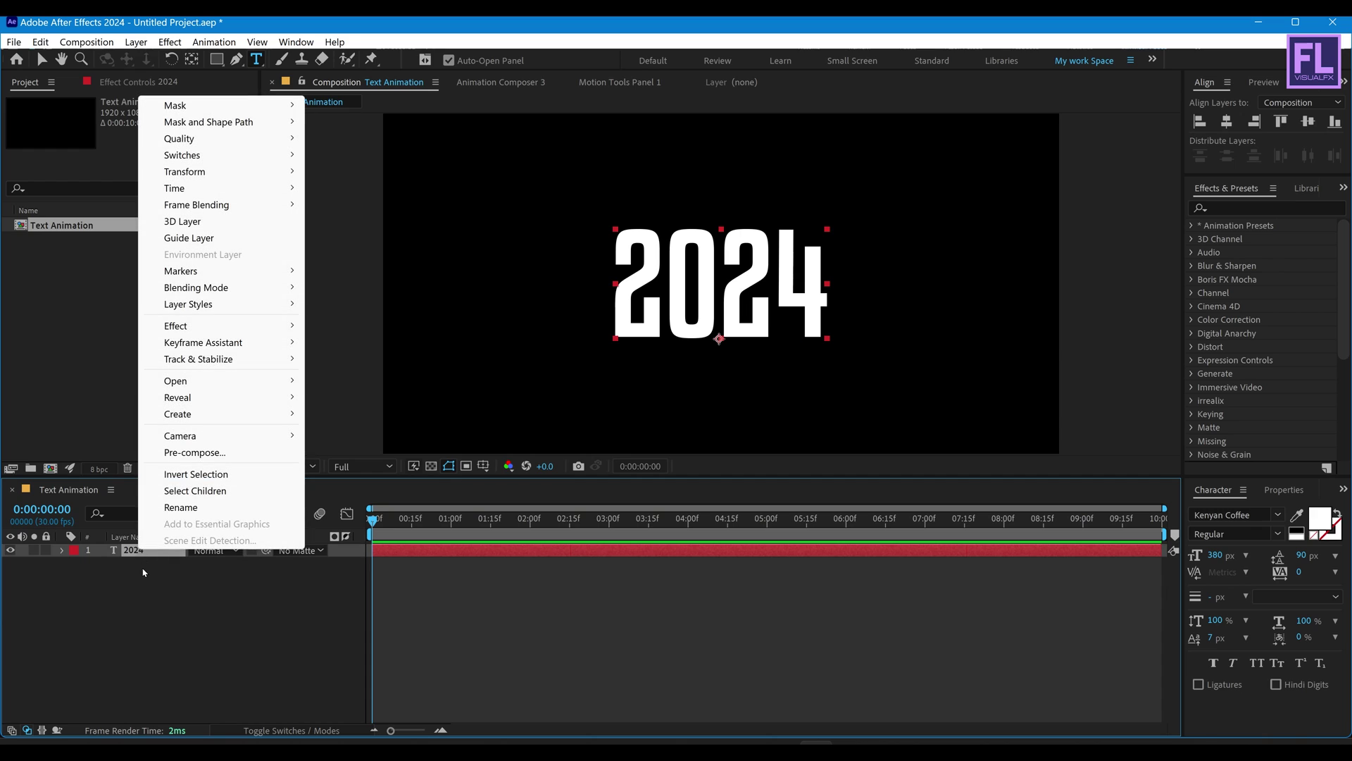
mouse_move(233, 414)
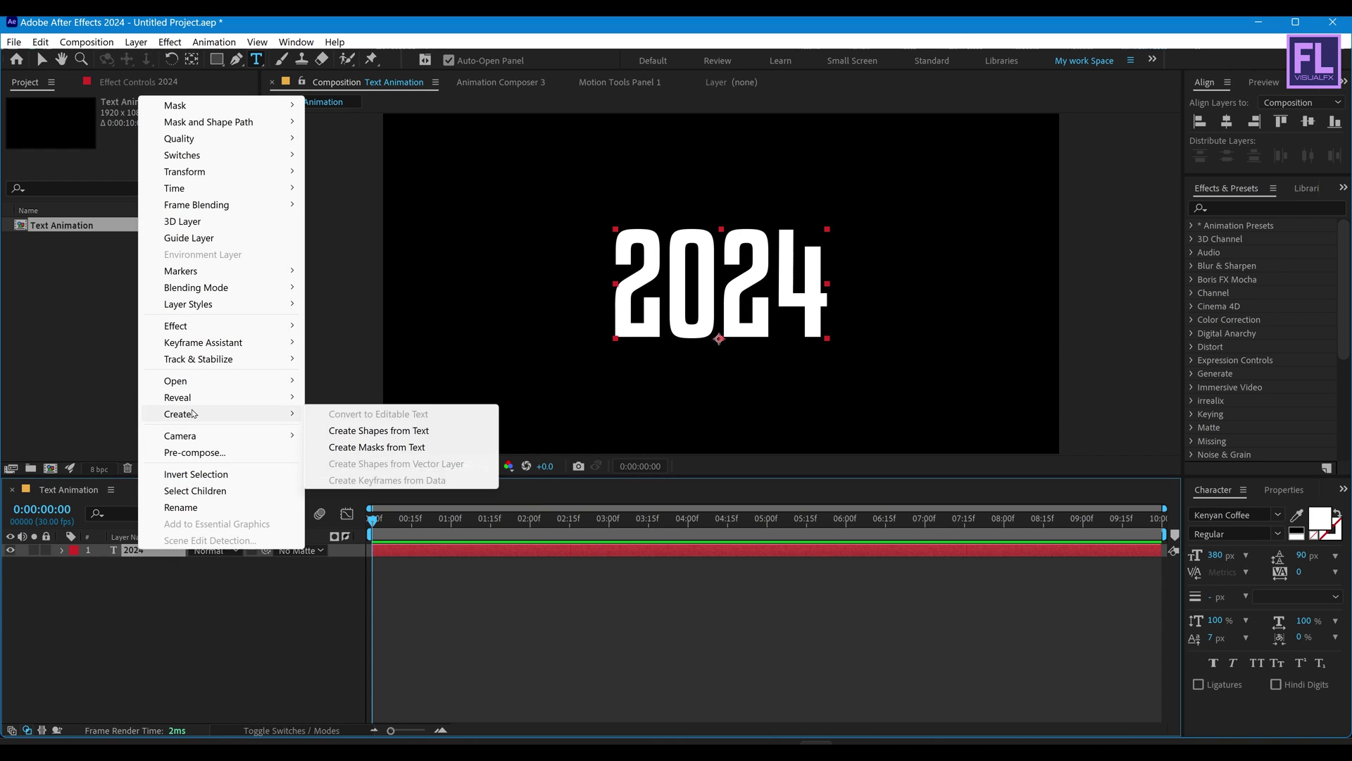
left_click(369, 431)
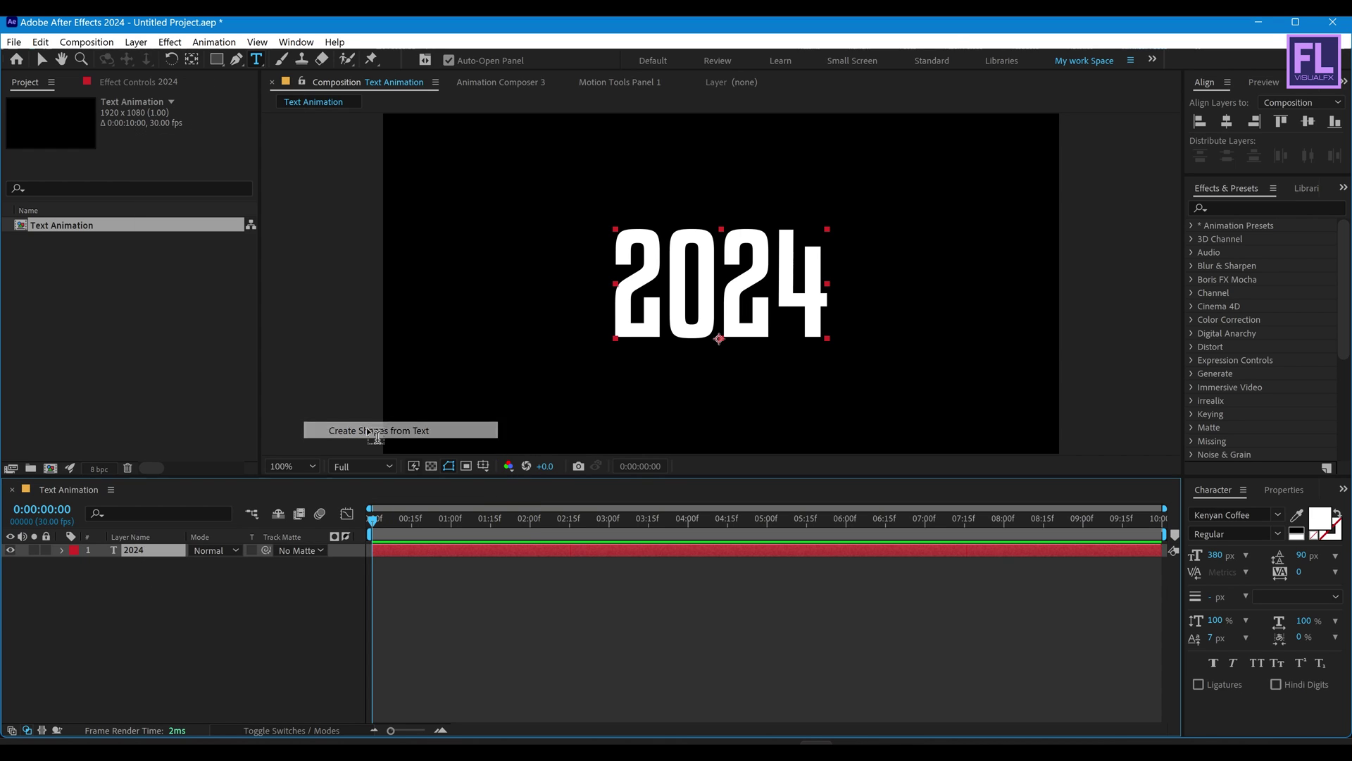
Delete the original 2024 text layer, leaving 2024 Outlines selected.
left_click(145, 564)
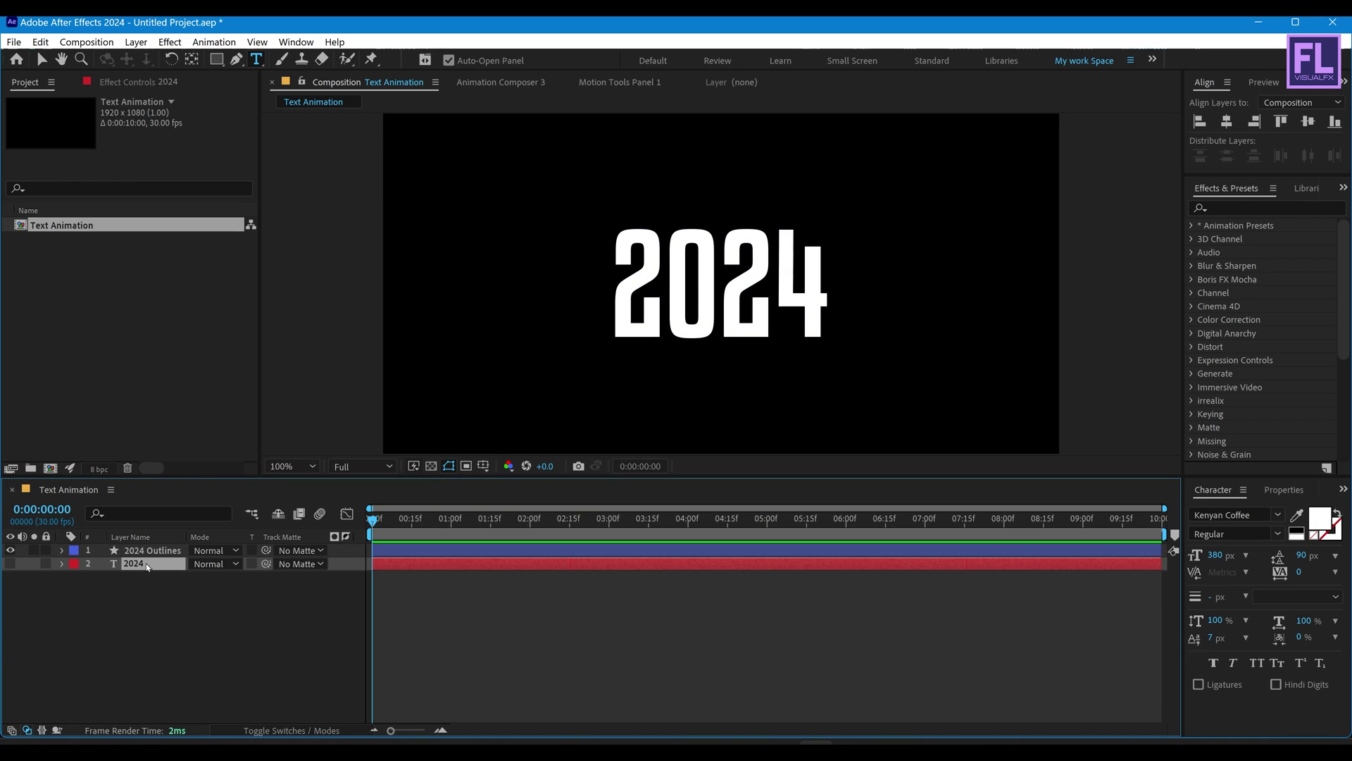
key("Delete")
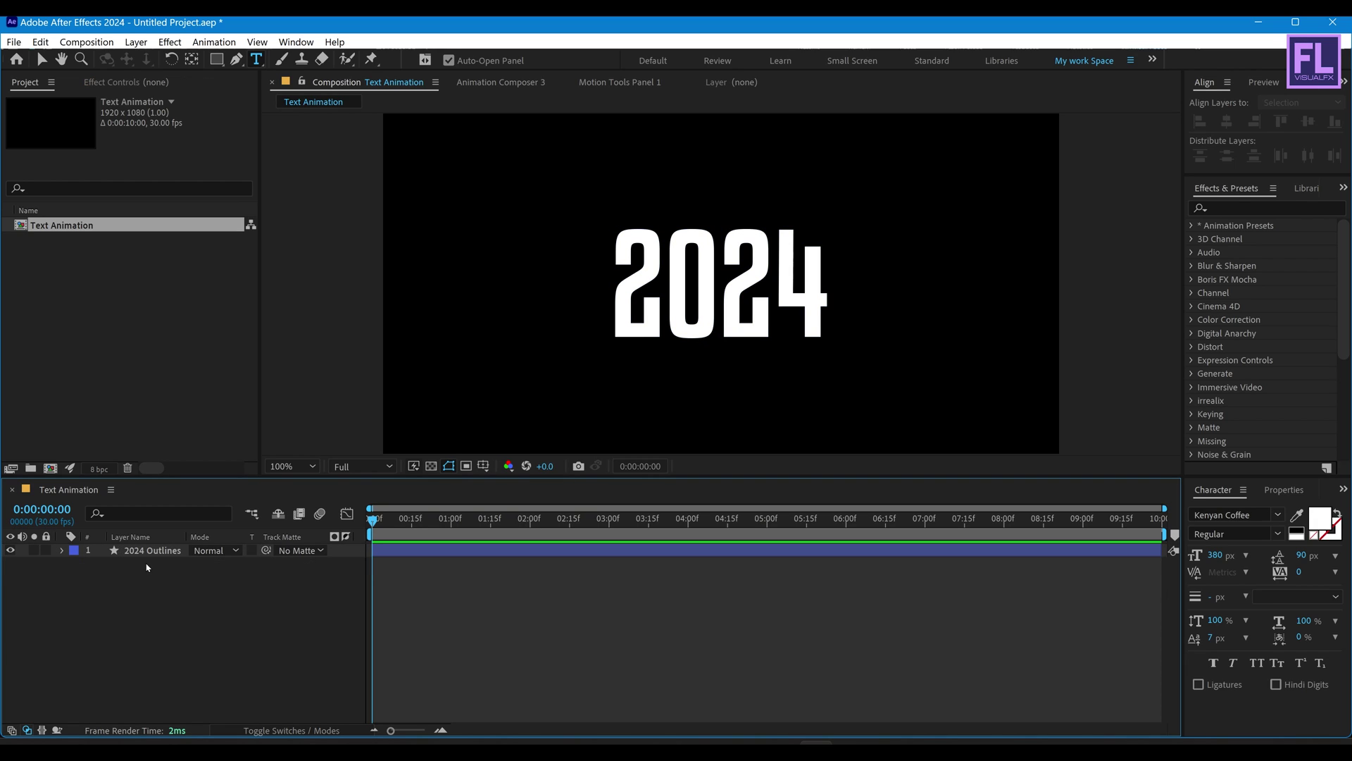
left_click(151, 550)
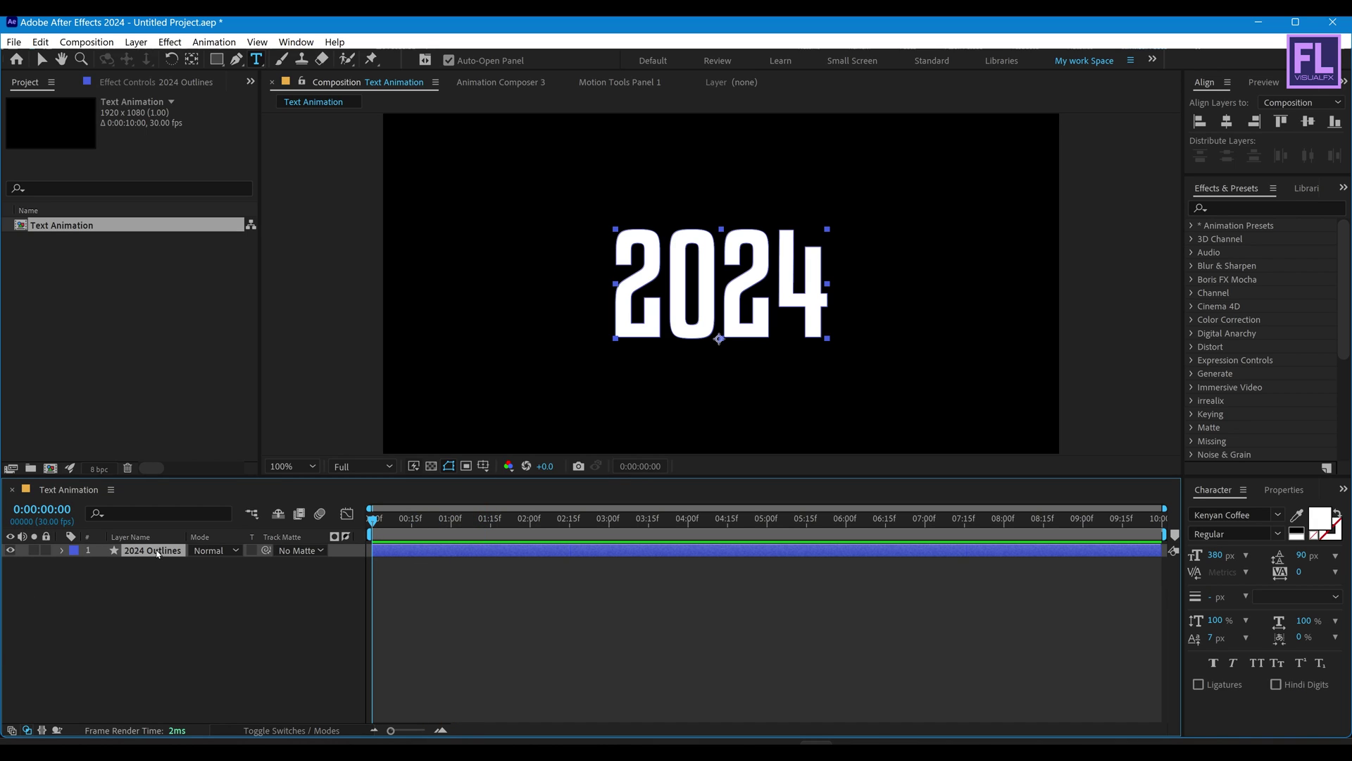
Filter the 2024 Outlines layer's properties to show only 'path'.
left_click(159, 514)
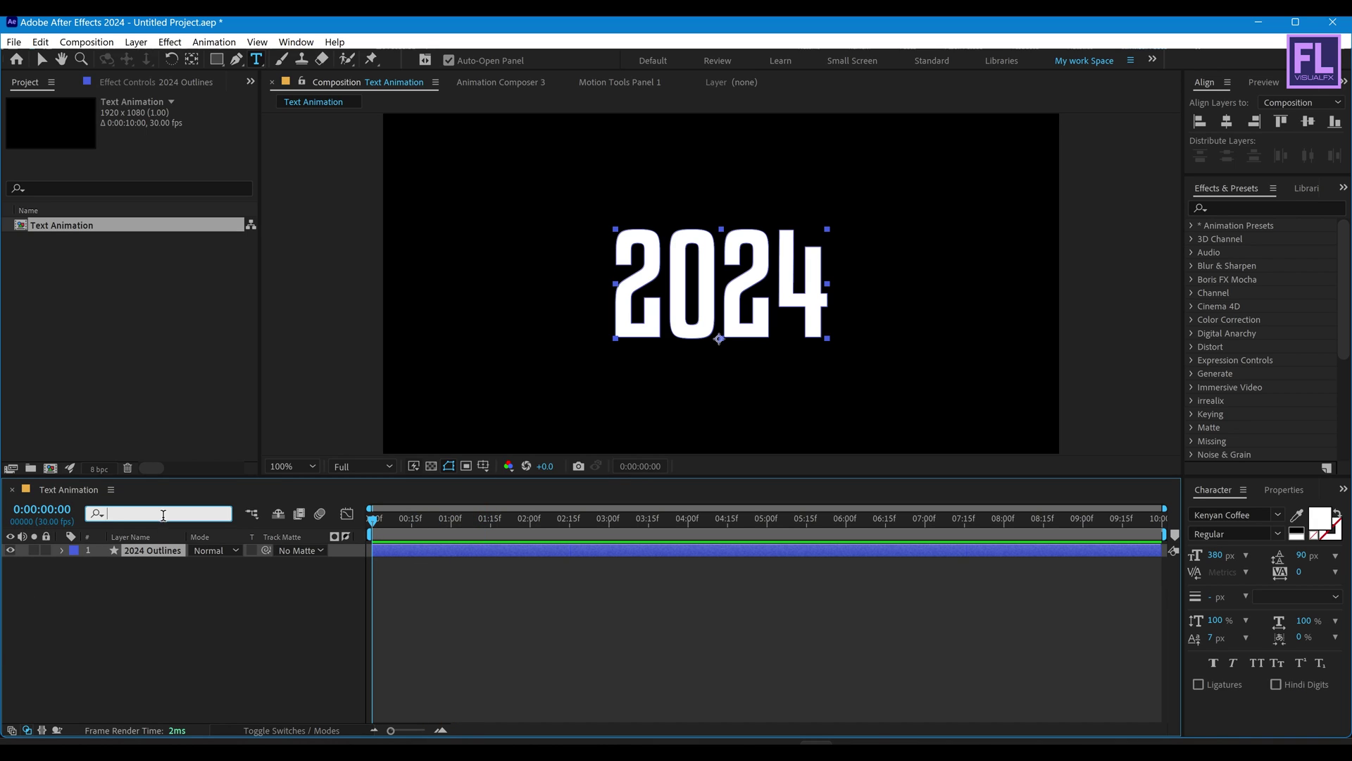
type("pa")
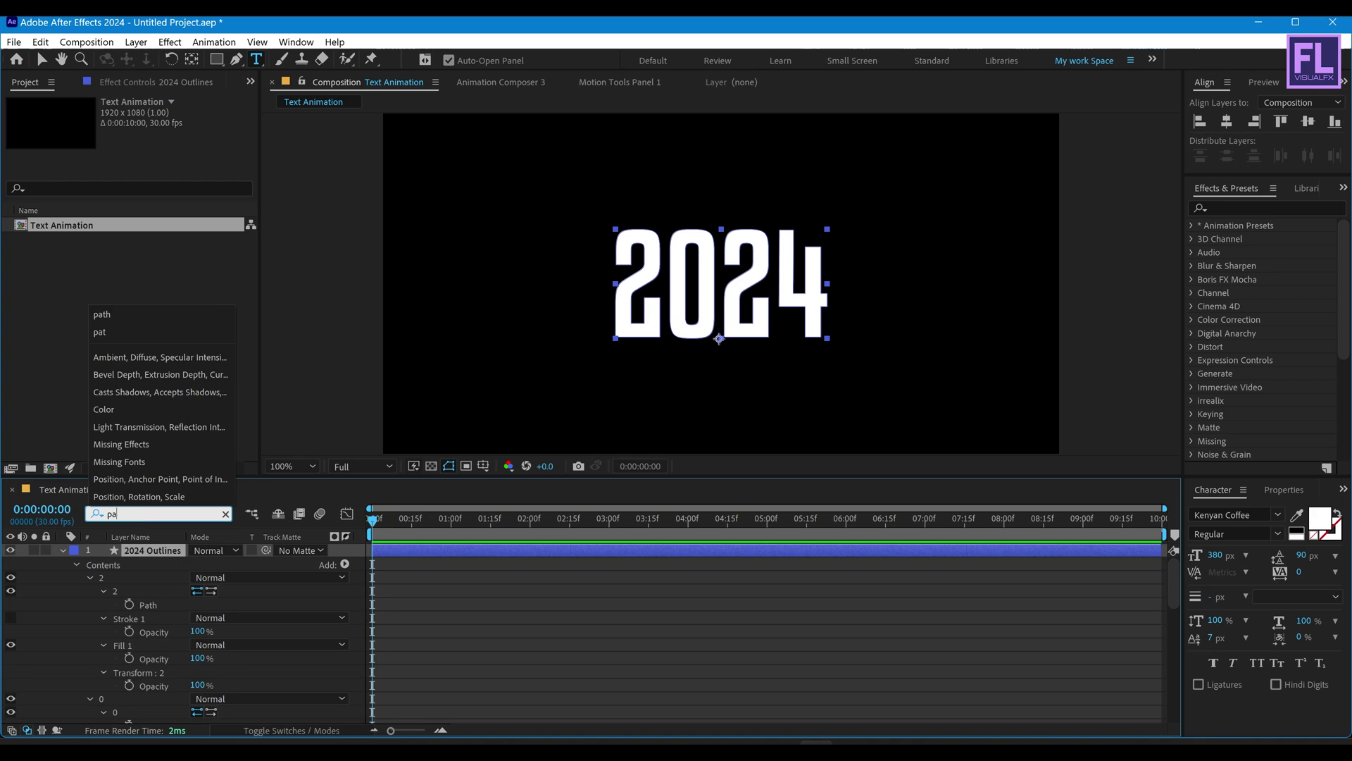
type("th")
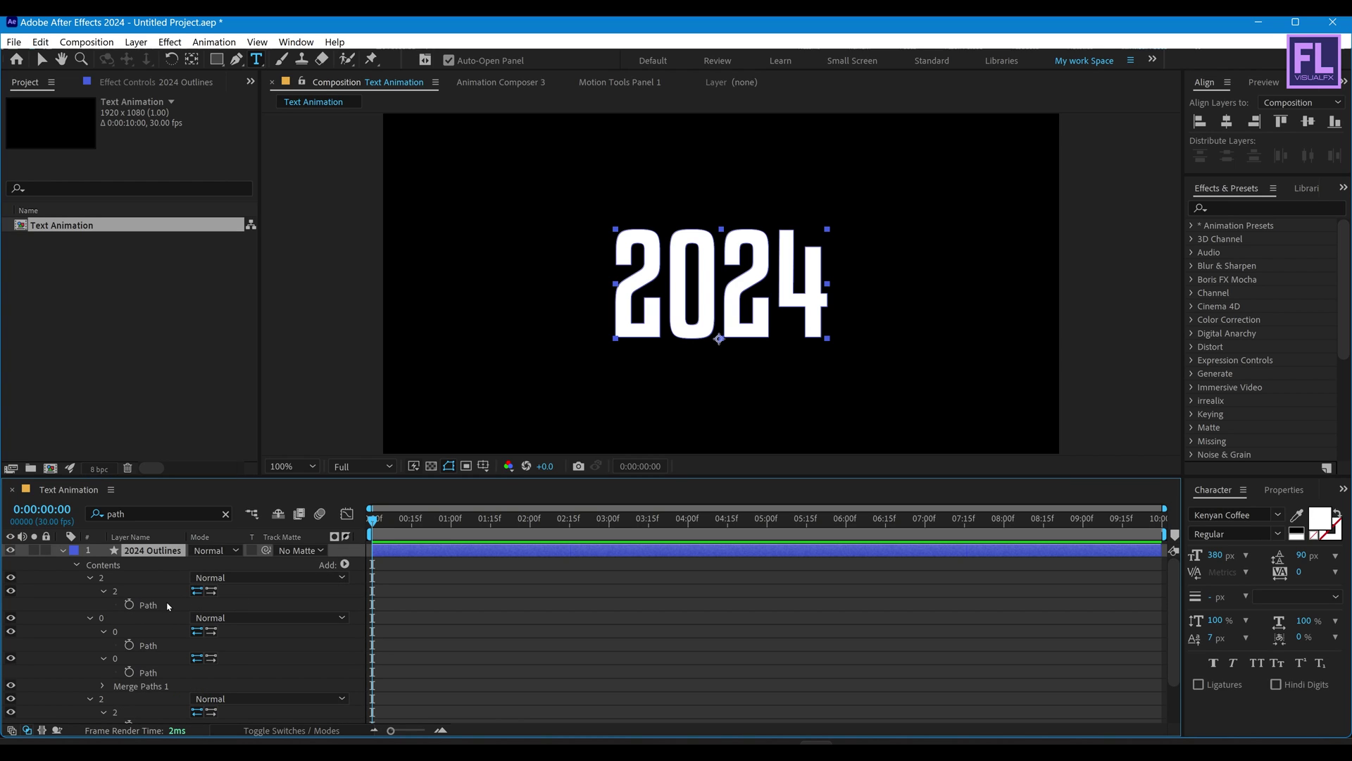
scroll(168, 607, "down", 3)
scroll(168, 606, "up", 3)
Add Path keyframes to the letters and move them and the playhead to 1 second.
left_click(130, 604)
left_click(129, 645)
left_click(130, 672)
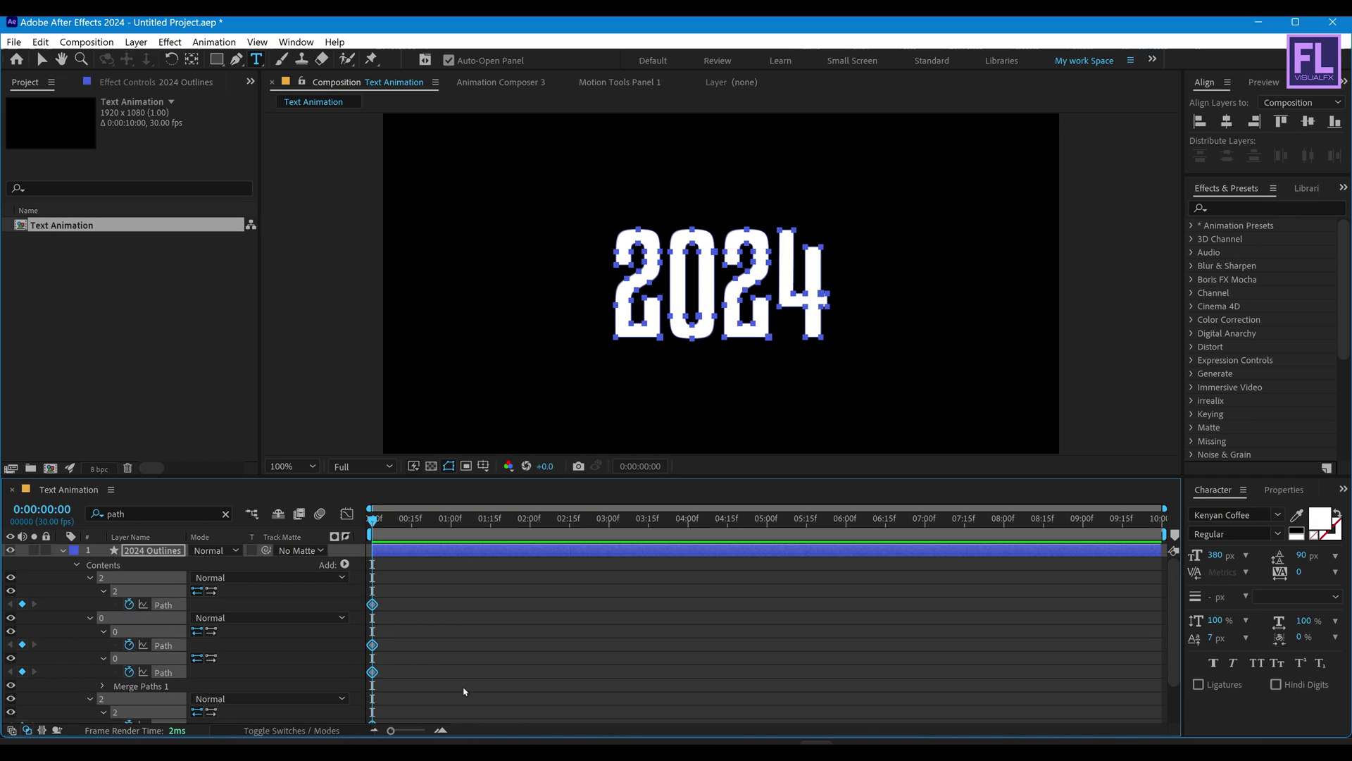
left_click_drag(374, 605, 451, 606)
left_click_drag(440, 519, 452, 520)
Return to frame zero and select the 2 letter's path in the viewer.
key("space")
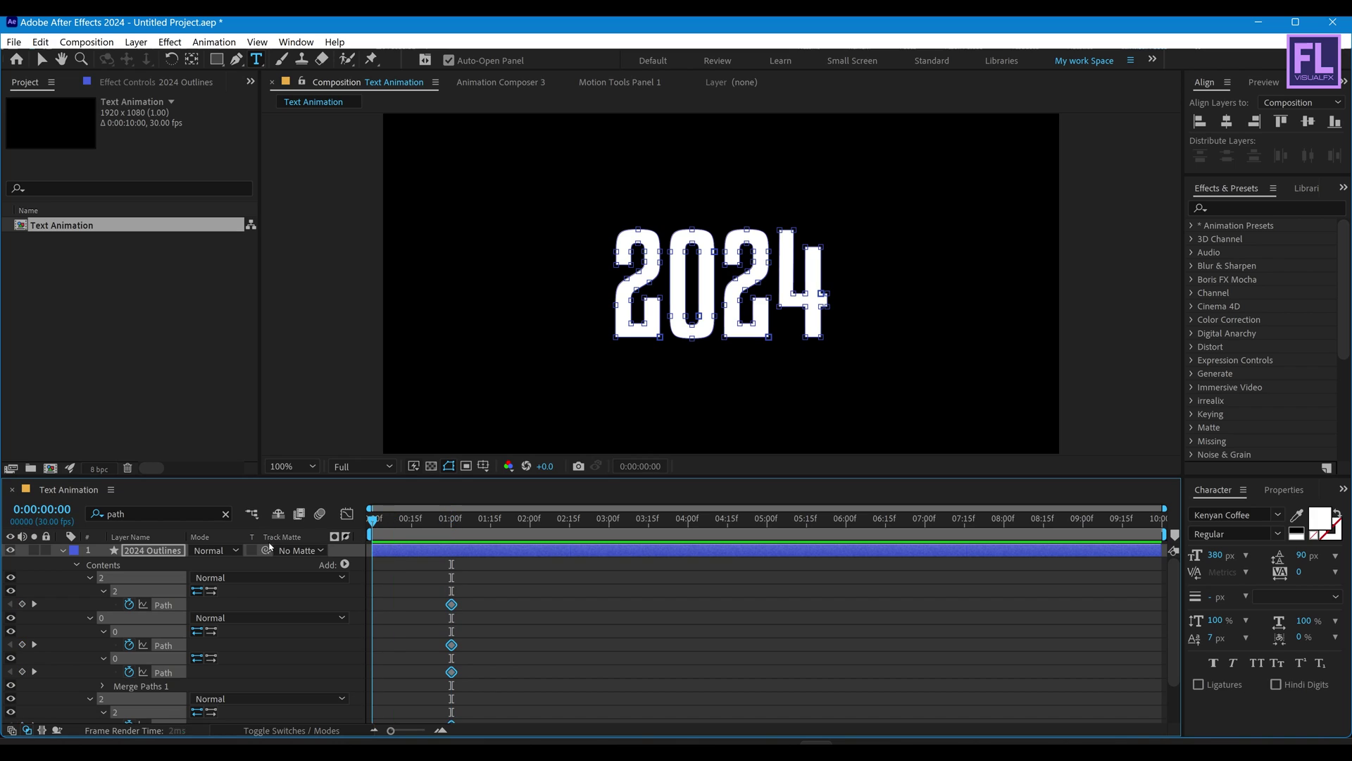
key("space")
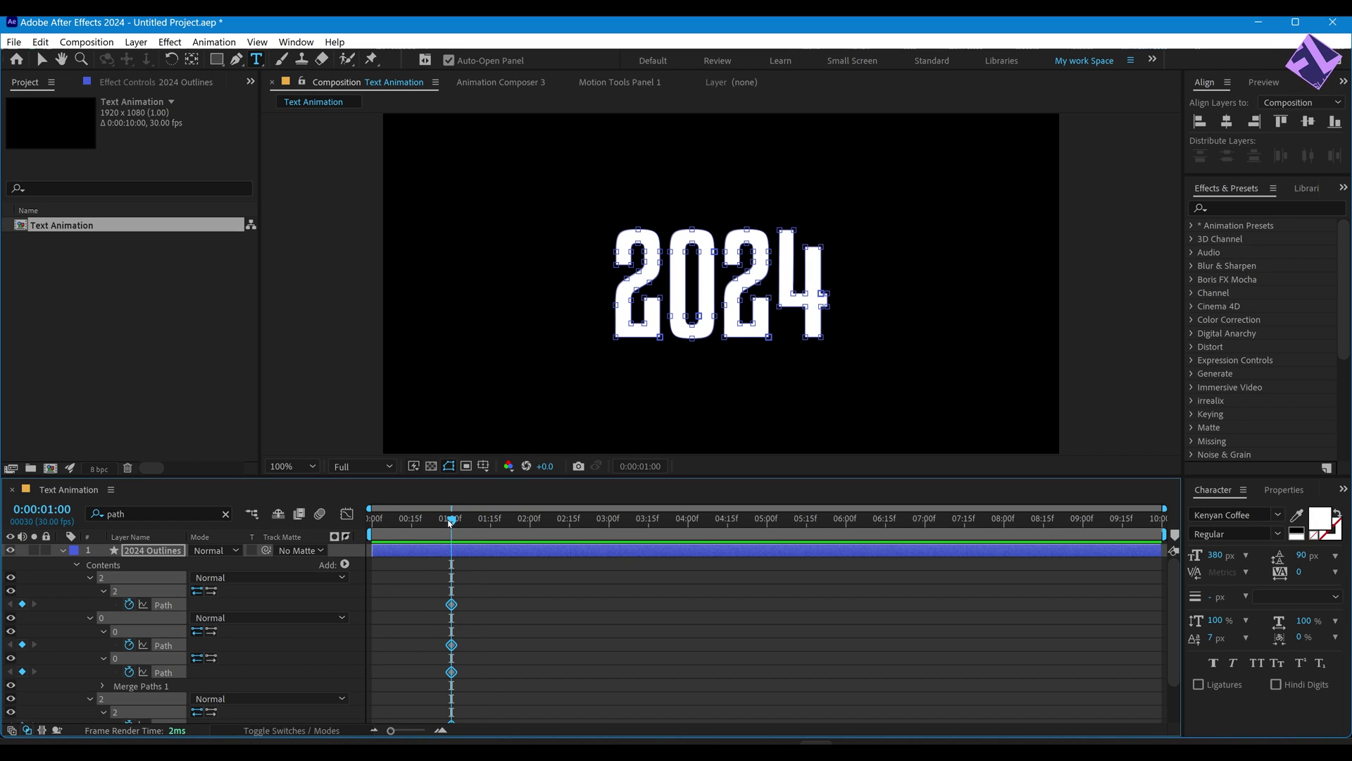
key("Home")
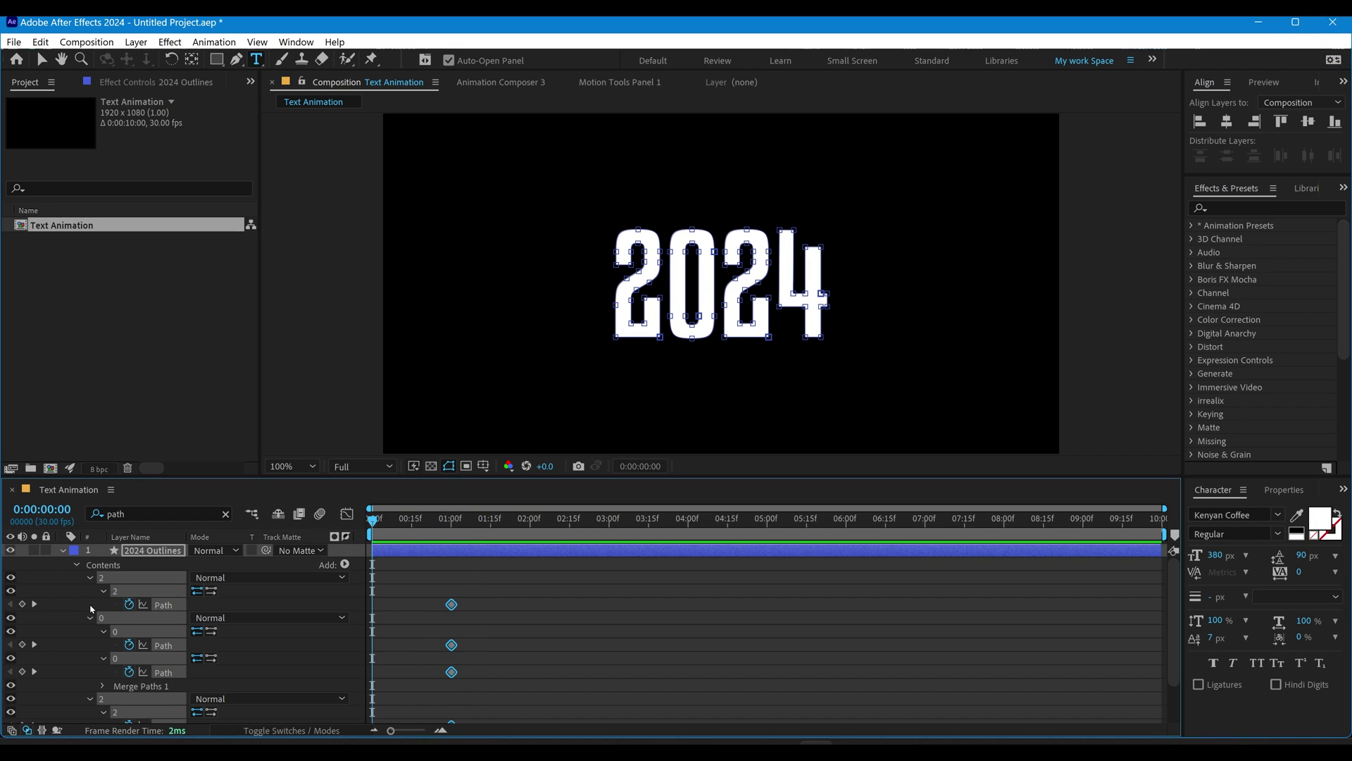
key("period")
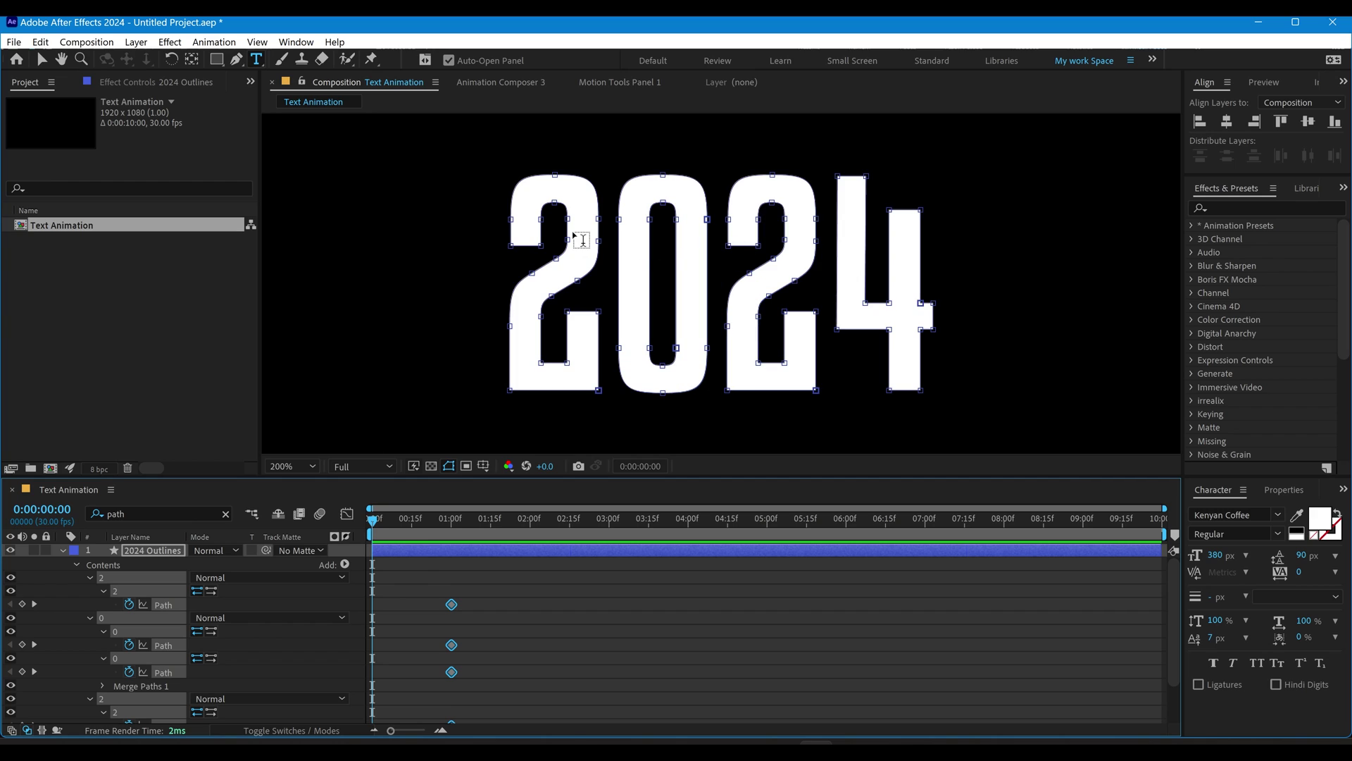
key("g")
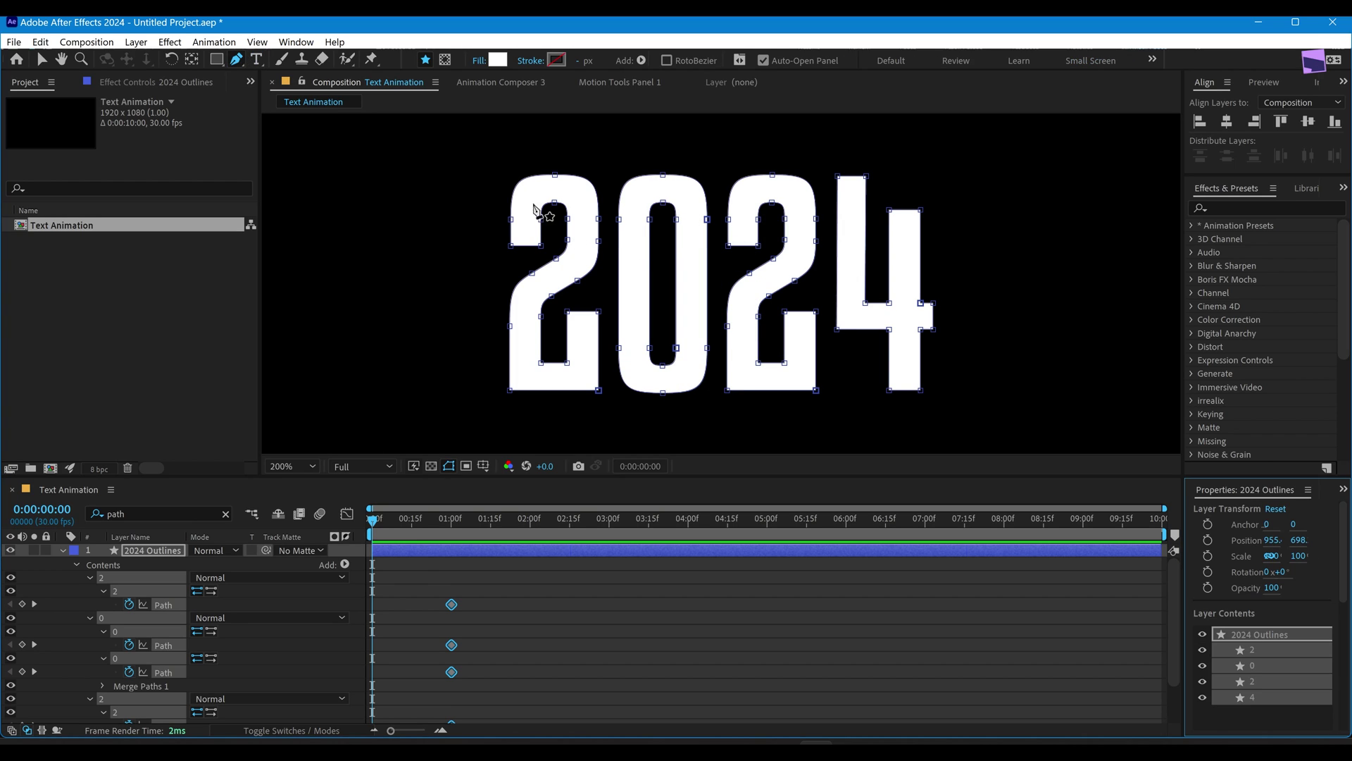
left_click(558, 178)
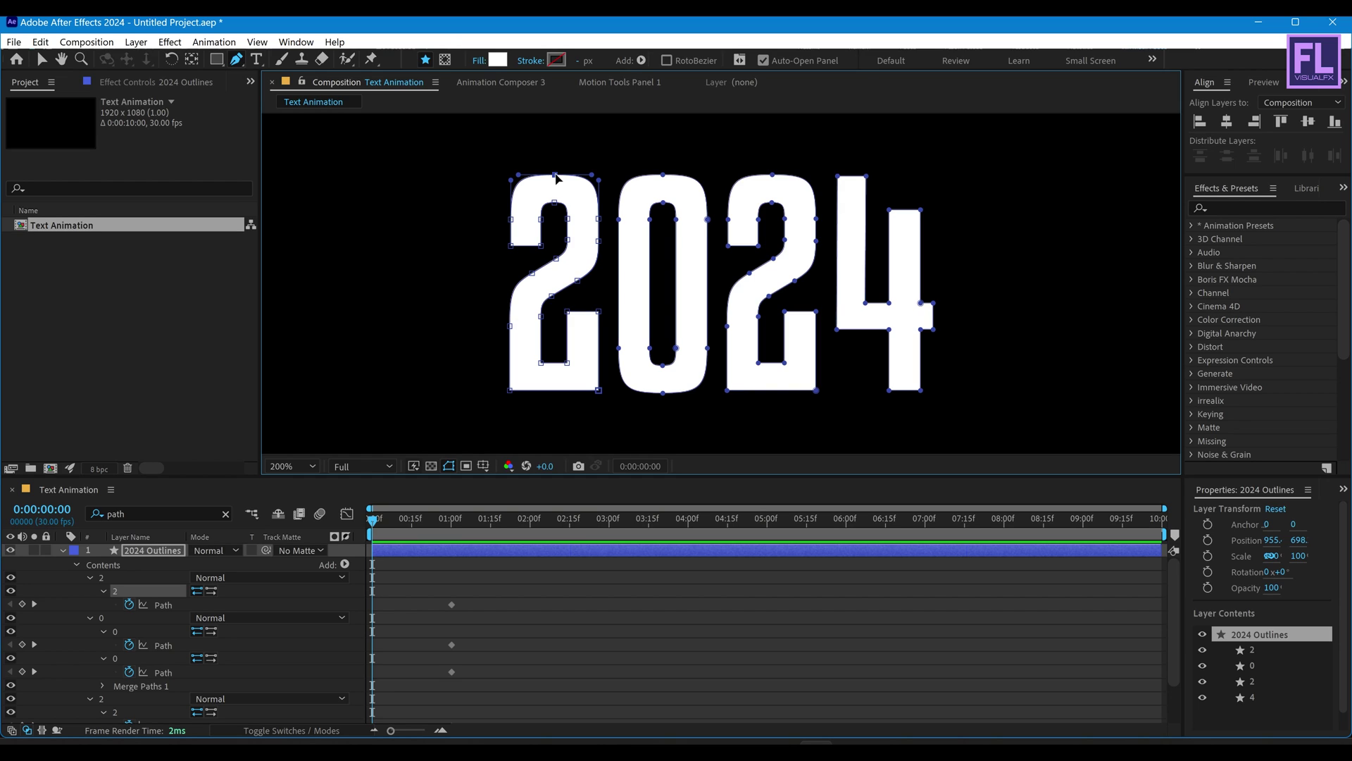
key("v")
key("comma")
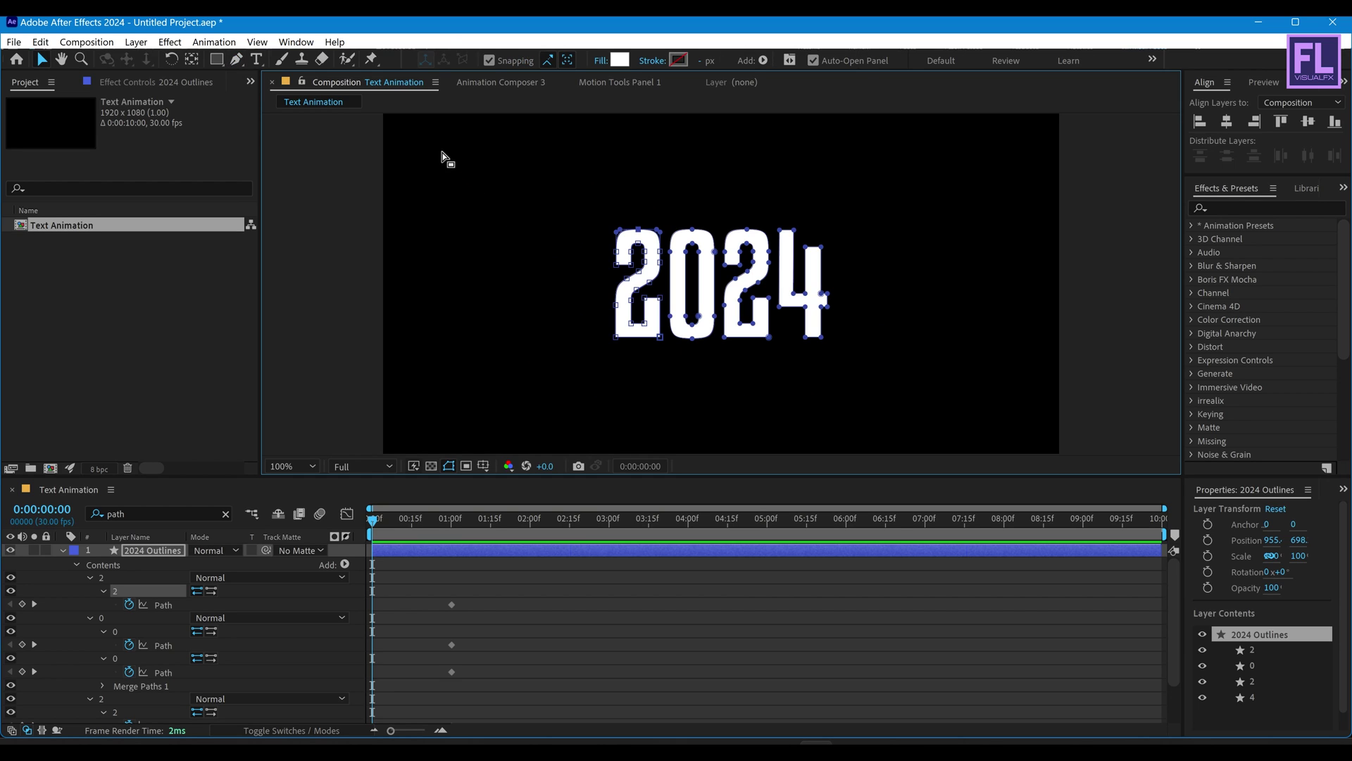
Stretch the digits' top points upward and bottom points downward, then scrub to check the morph.
left_click_drag(521, 173, 876, 263)
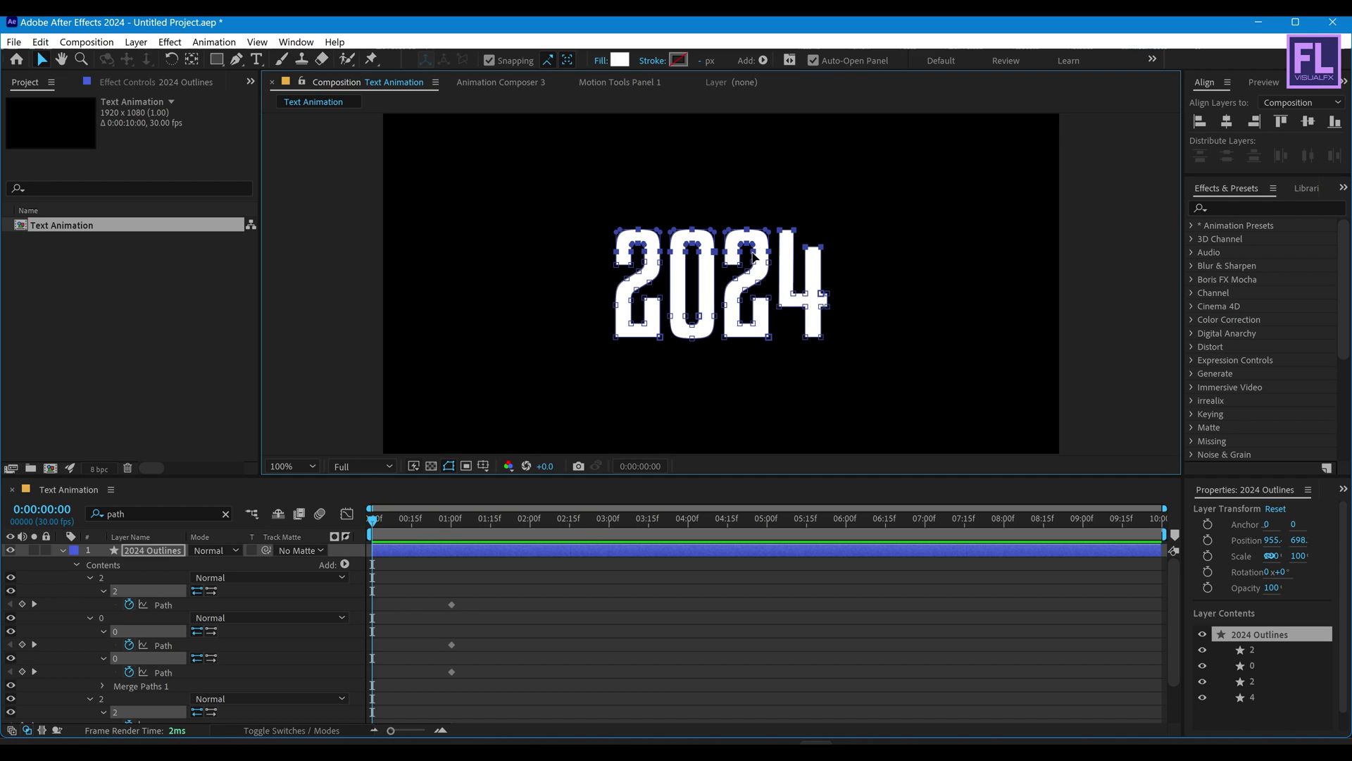
left_click_drag(756, 258, 765, 191)
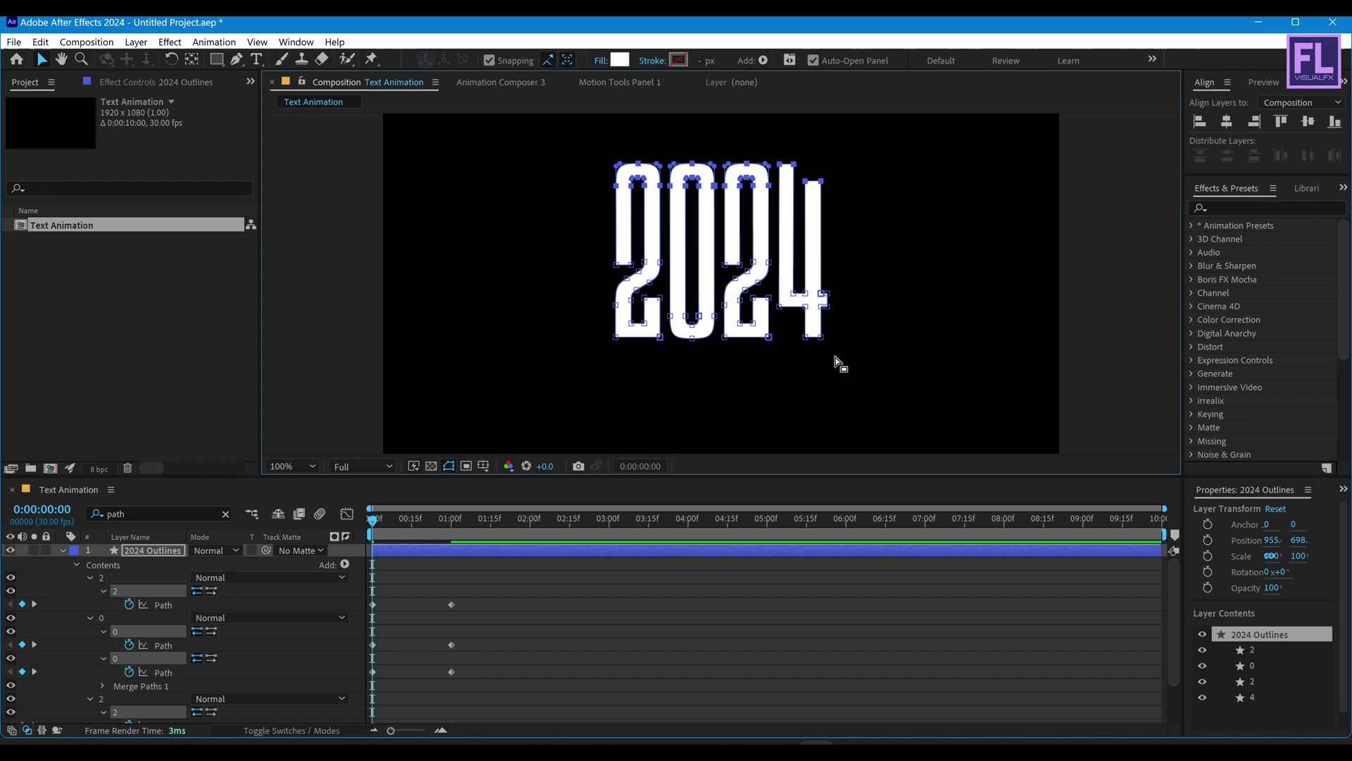
left_click_drag(858, 386, 550, 322)
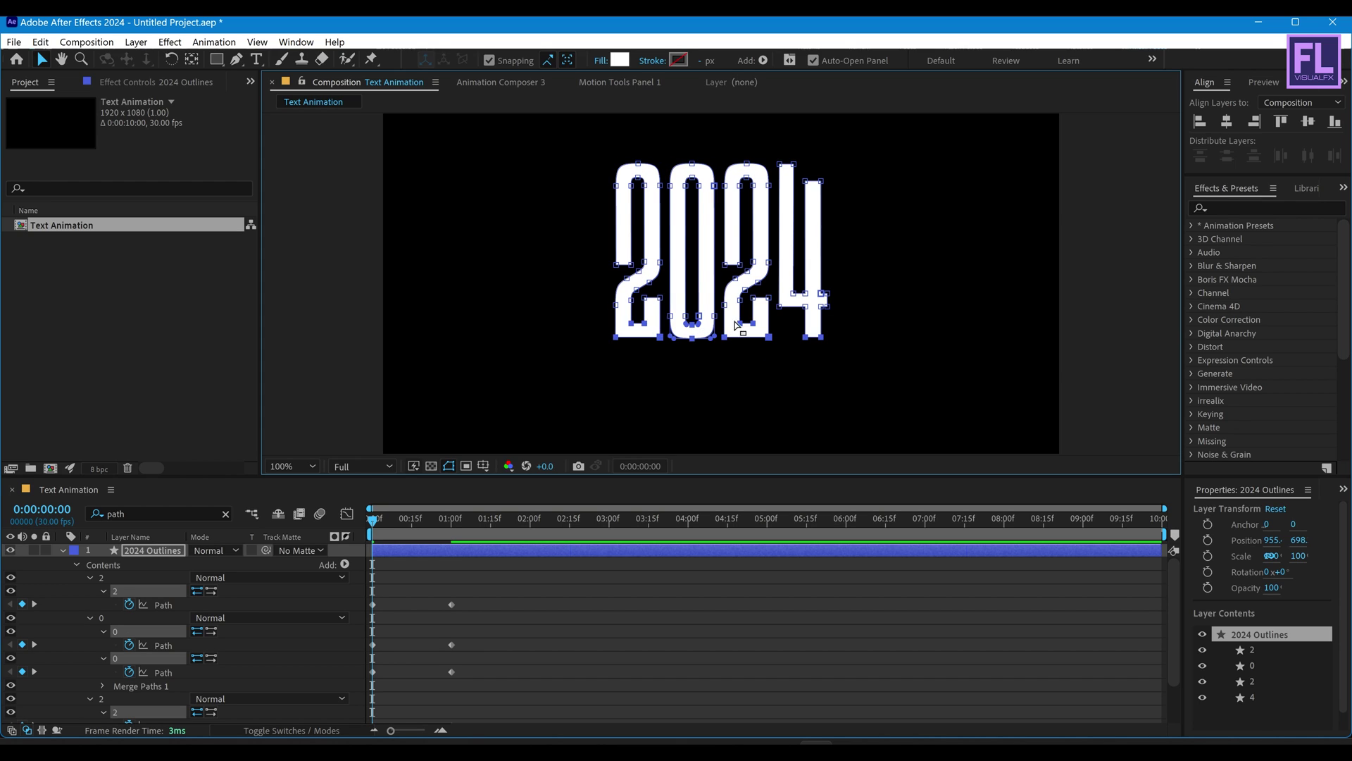
double_click(824, 340)
left_click_drag(839, 357, 579, 314)
left_click_drag(703, 321, 705, 388)
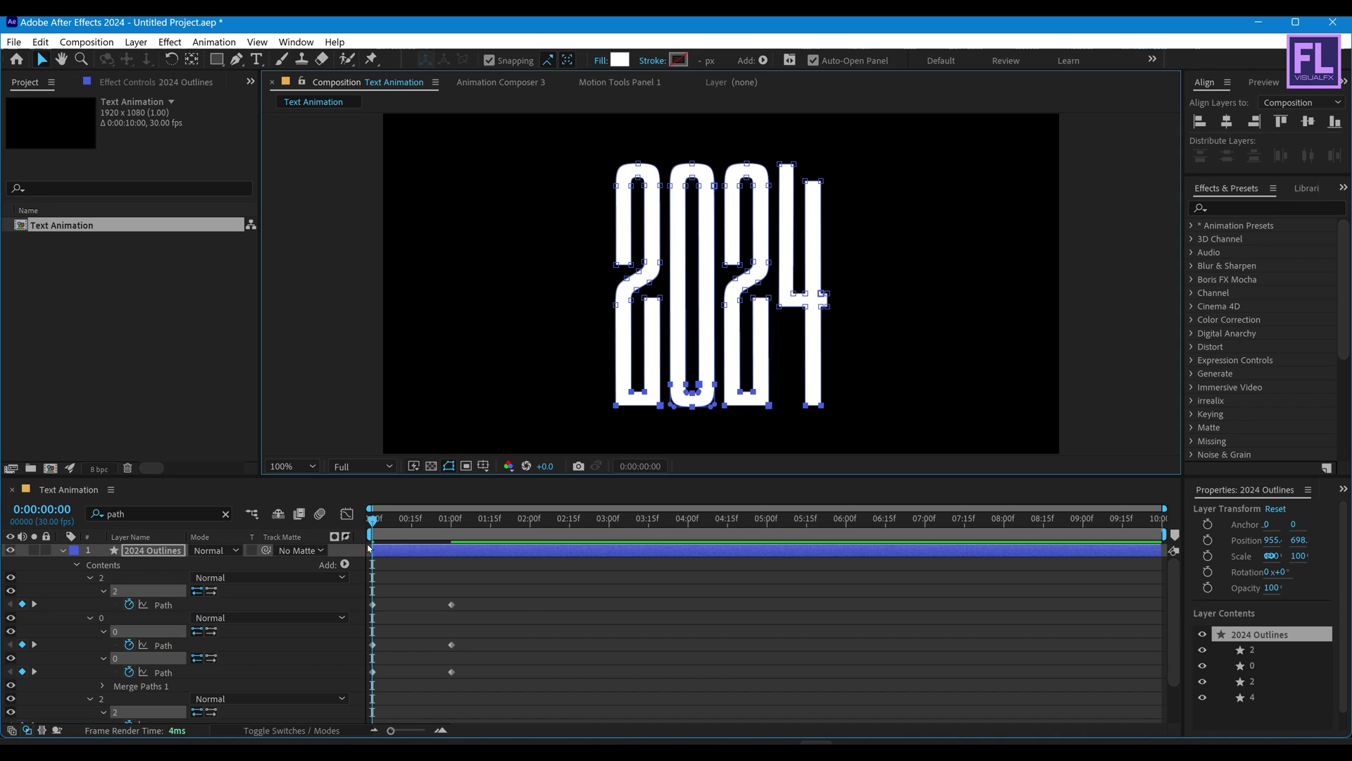
left_click_drag(383, 519, 355, 543)
Paste the tall-digit Path keyframes from 0:00 at 2:00.
left_click(405, 590)
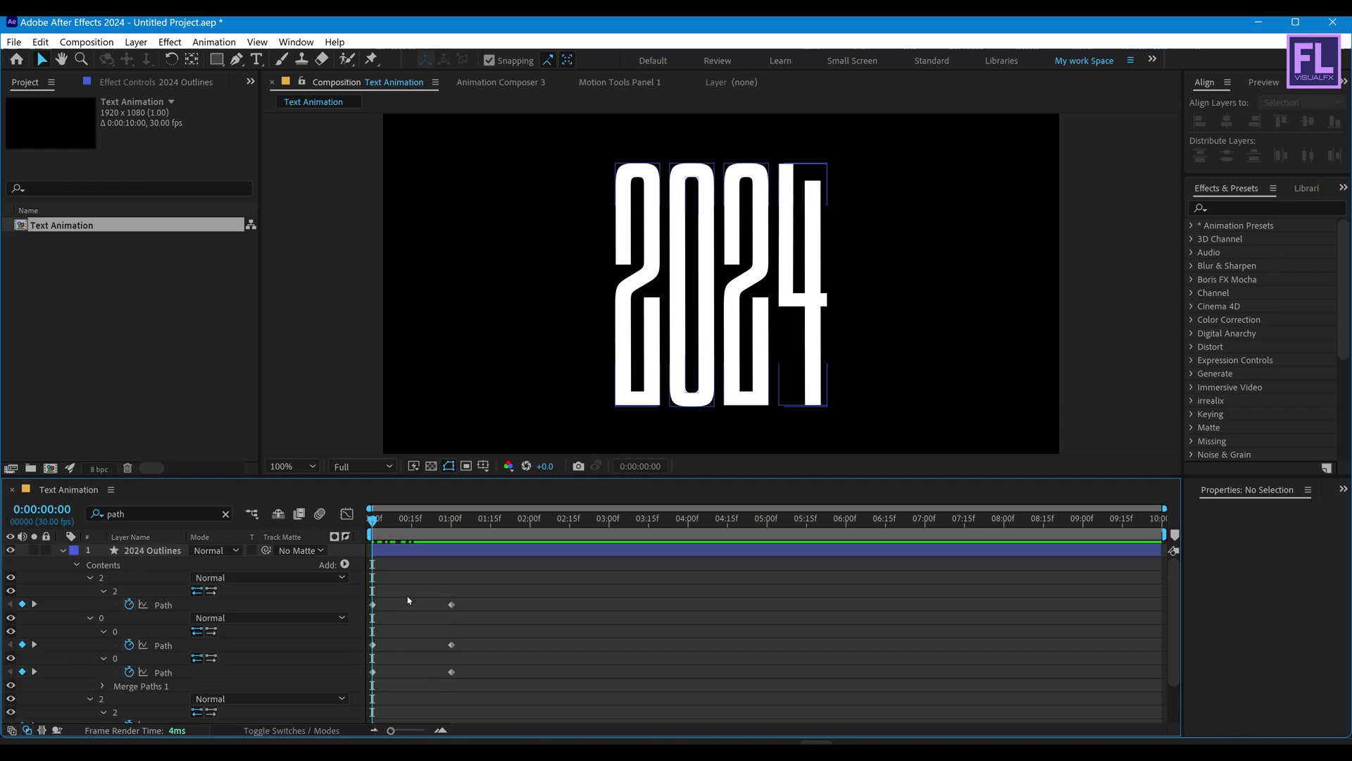
left_click_drag(398, 587, 352, 741)
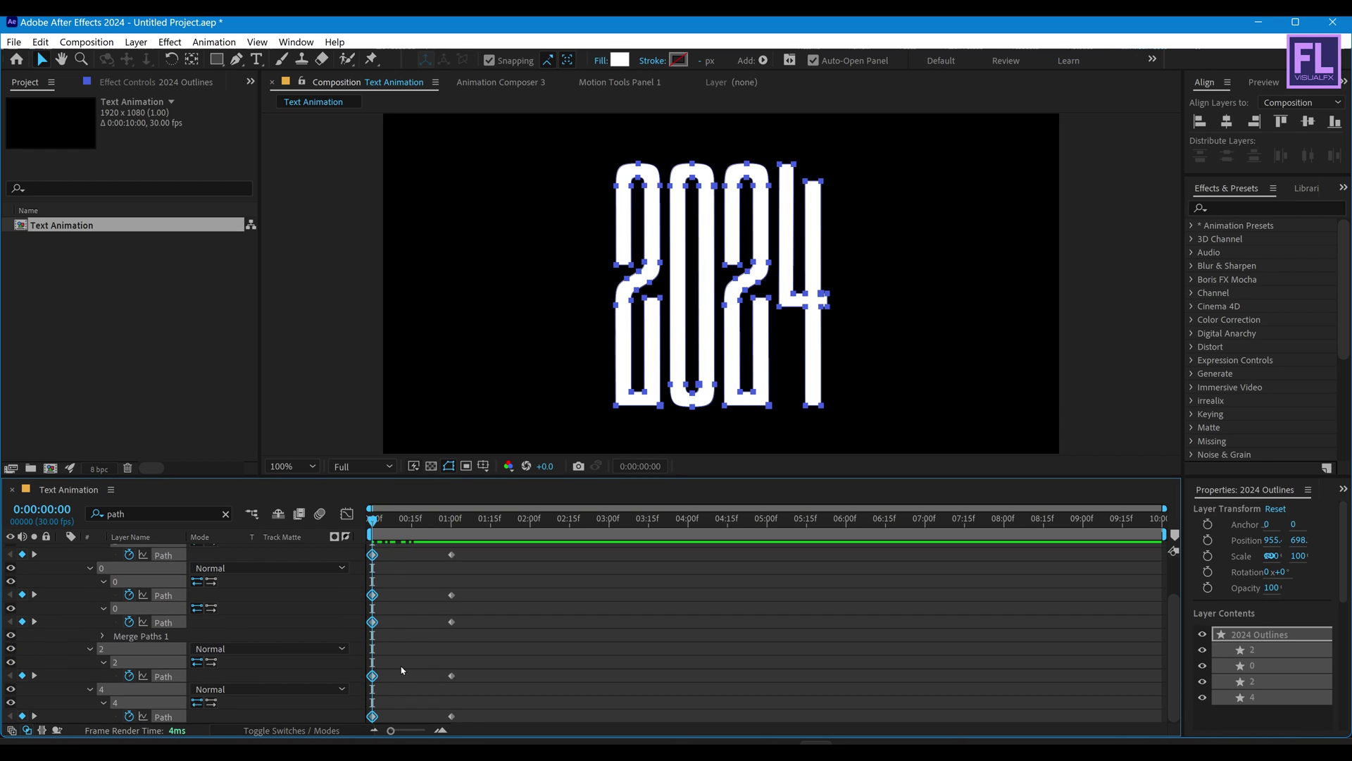
left_click_drag(432, 529, 529, 533)
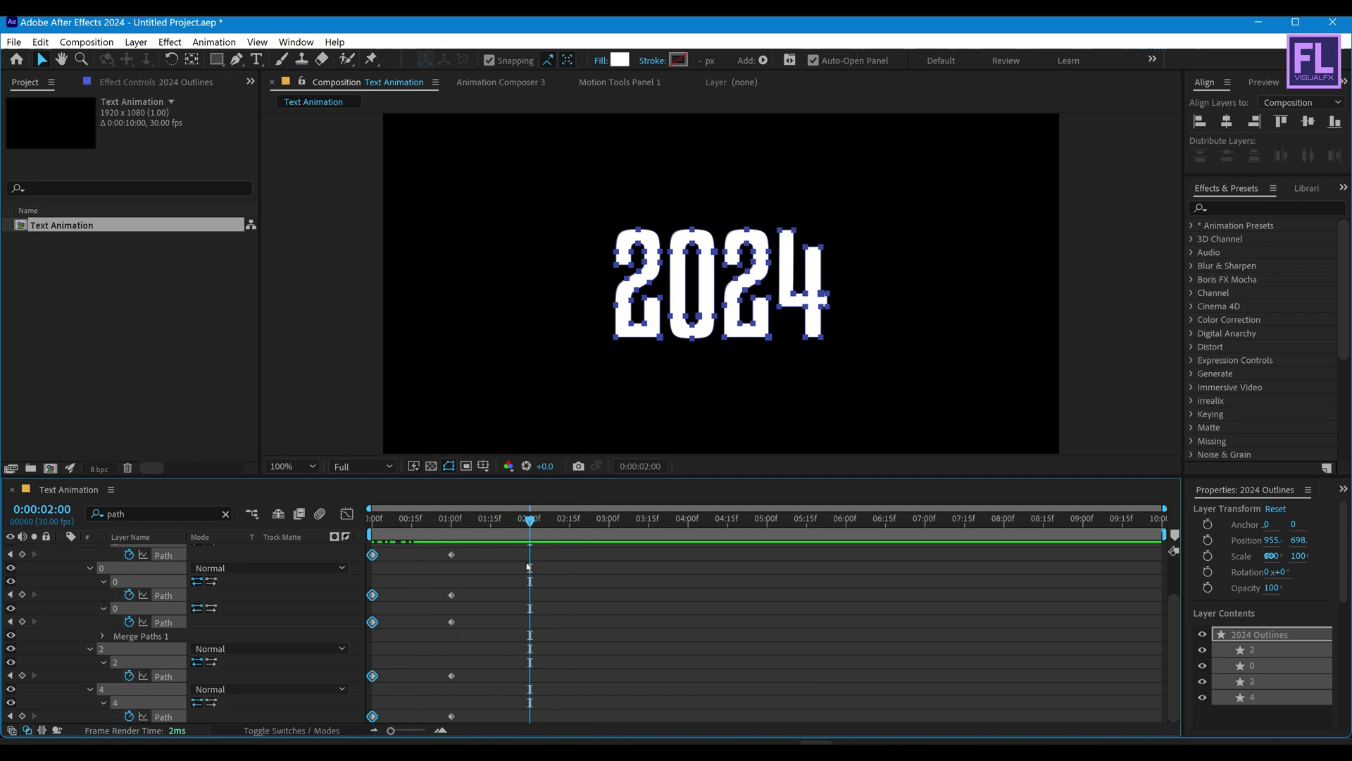
key("ctrl+v")
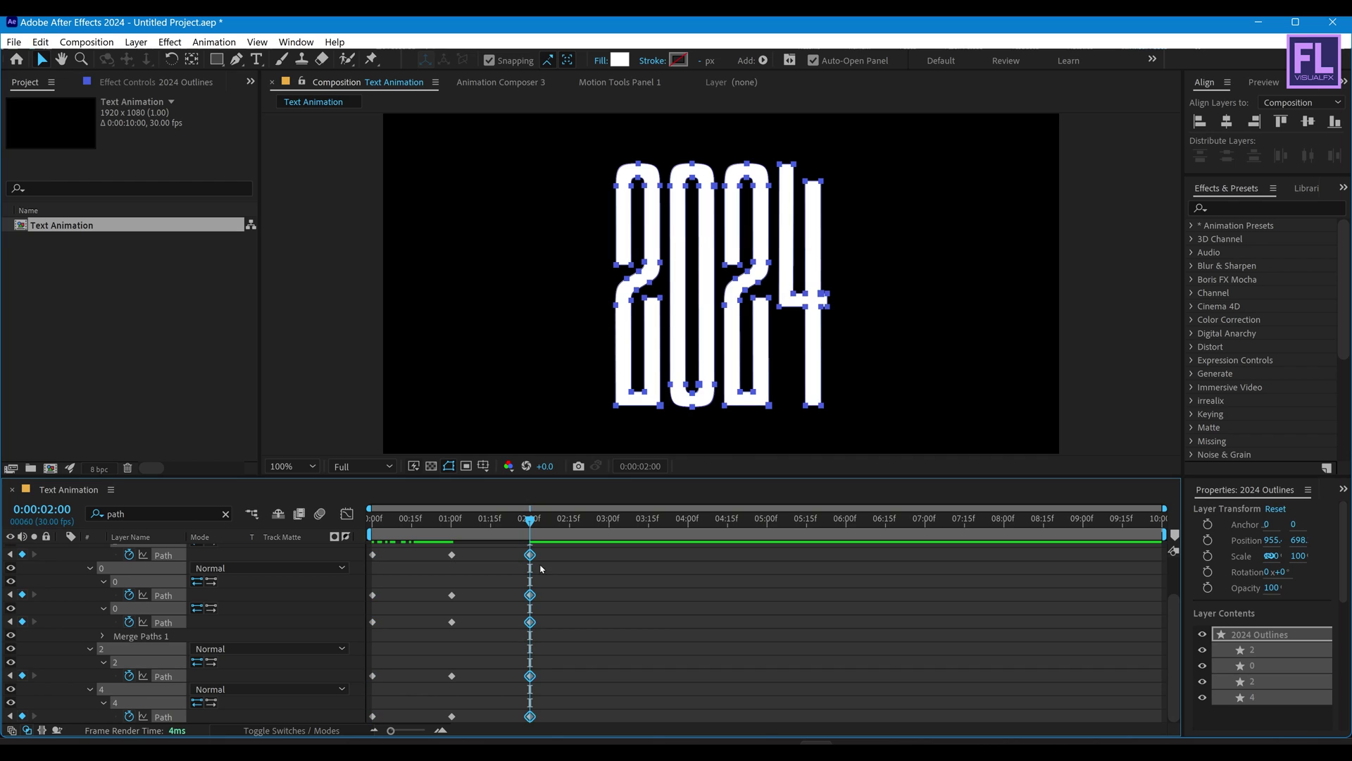
Reselect 2024 Outlines, enlarge the timeline and clear the path search filter.
scroll(433, 629, "up", 3)
left_click(146, 550)
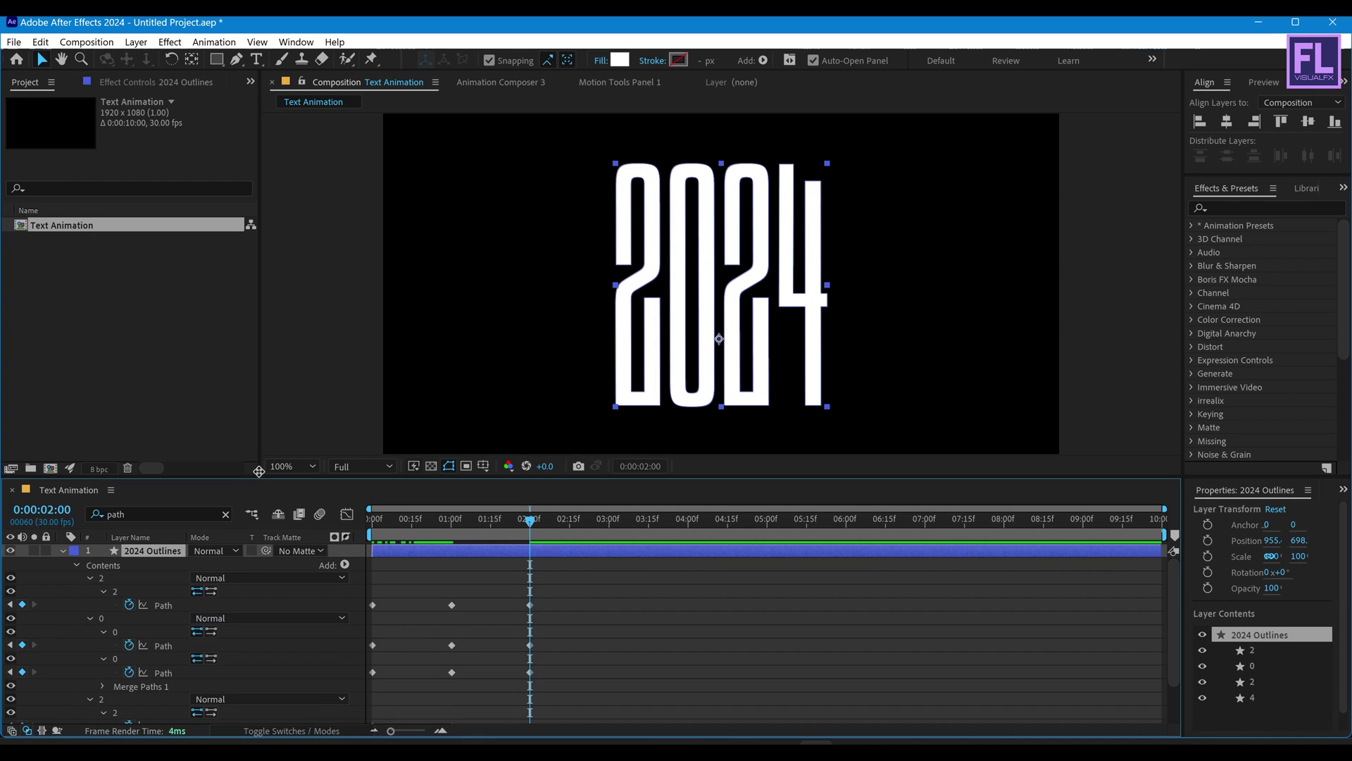
left_click_drag(259, 475, 259, 464)
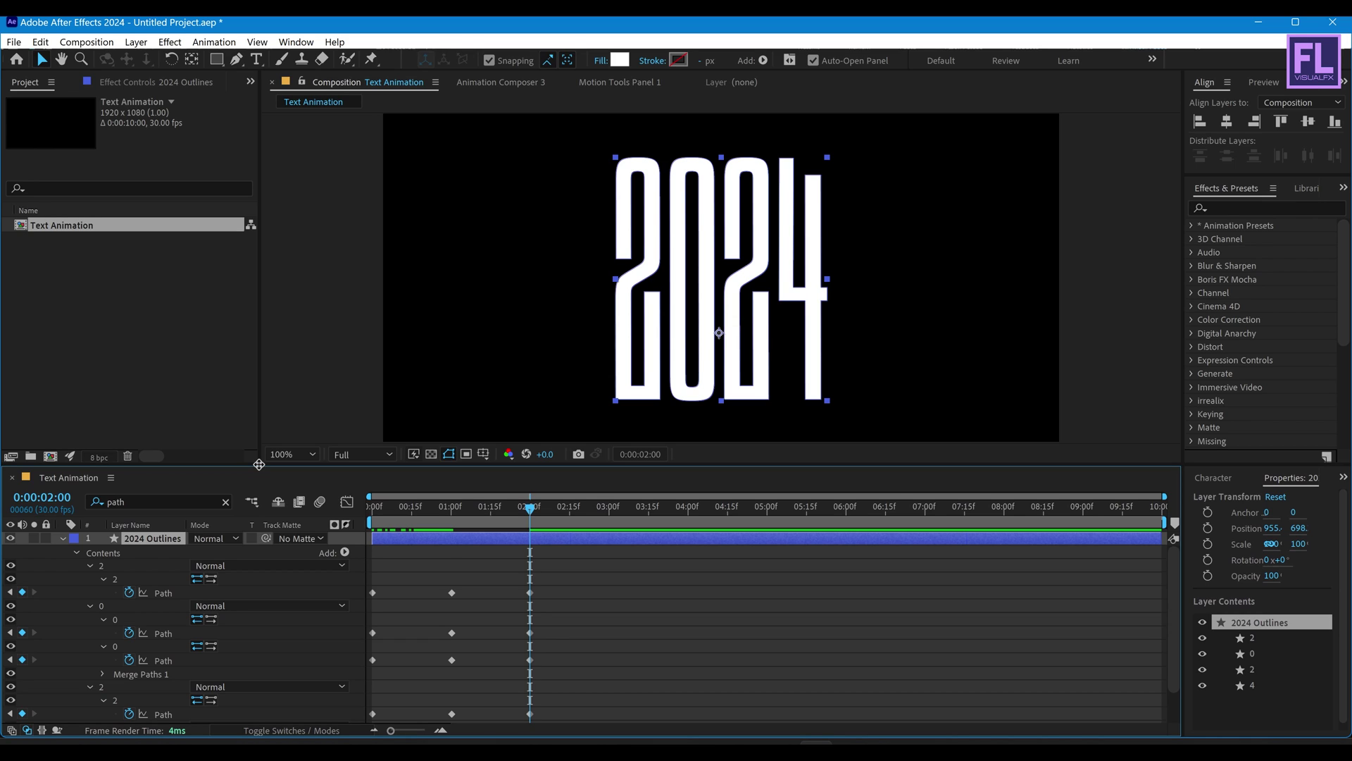
key("u")
left_click(583, 615)
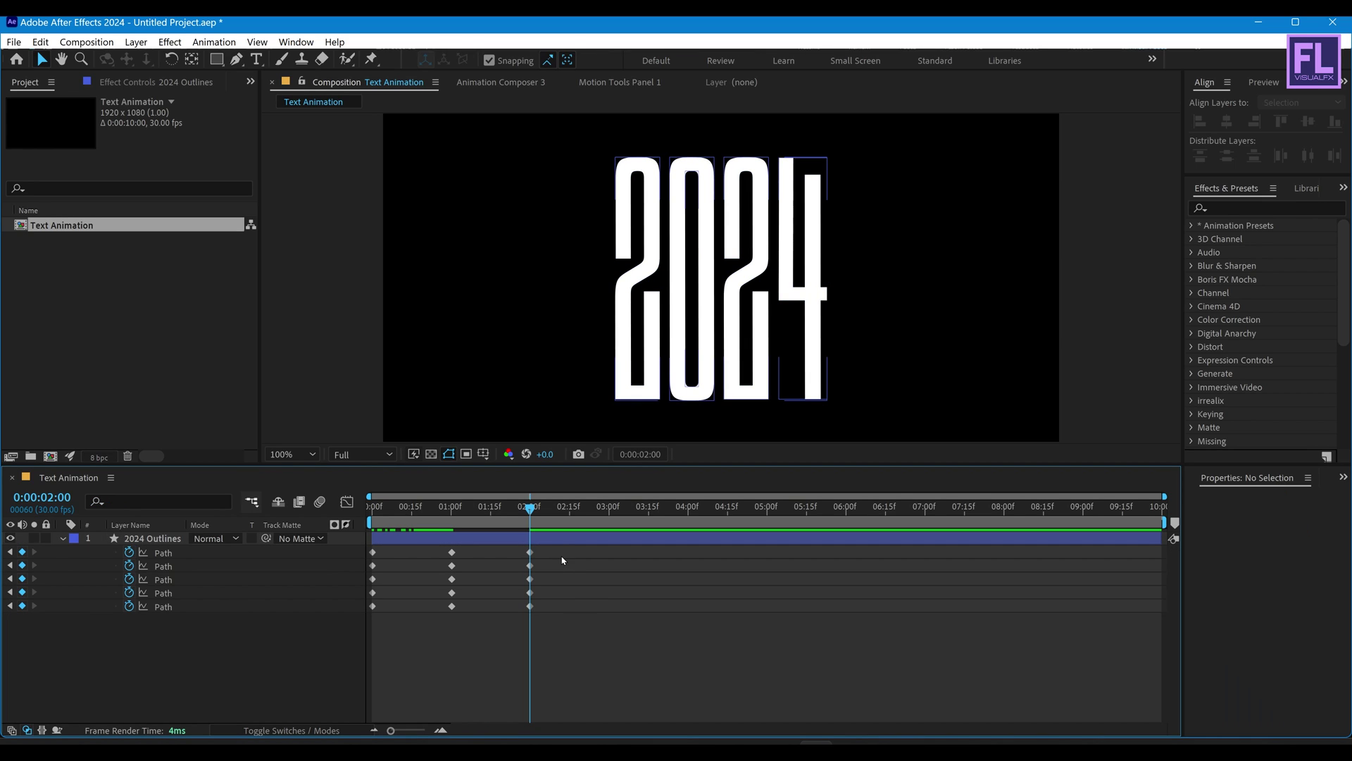
Paste the 1:00 and 2:00 Path keyframes at 3:00, 5:00 and 7:00.
left_click_drag(563, 549, 446, 627)
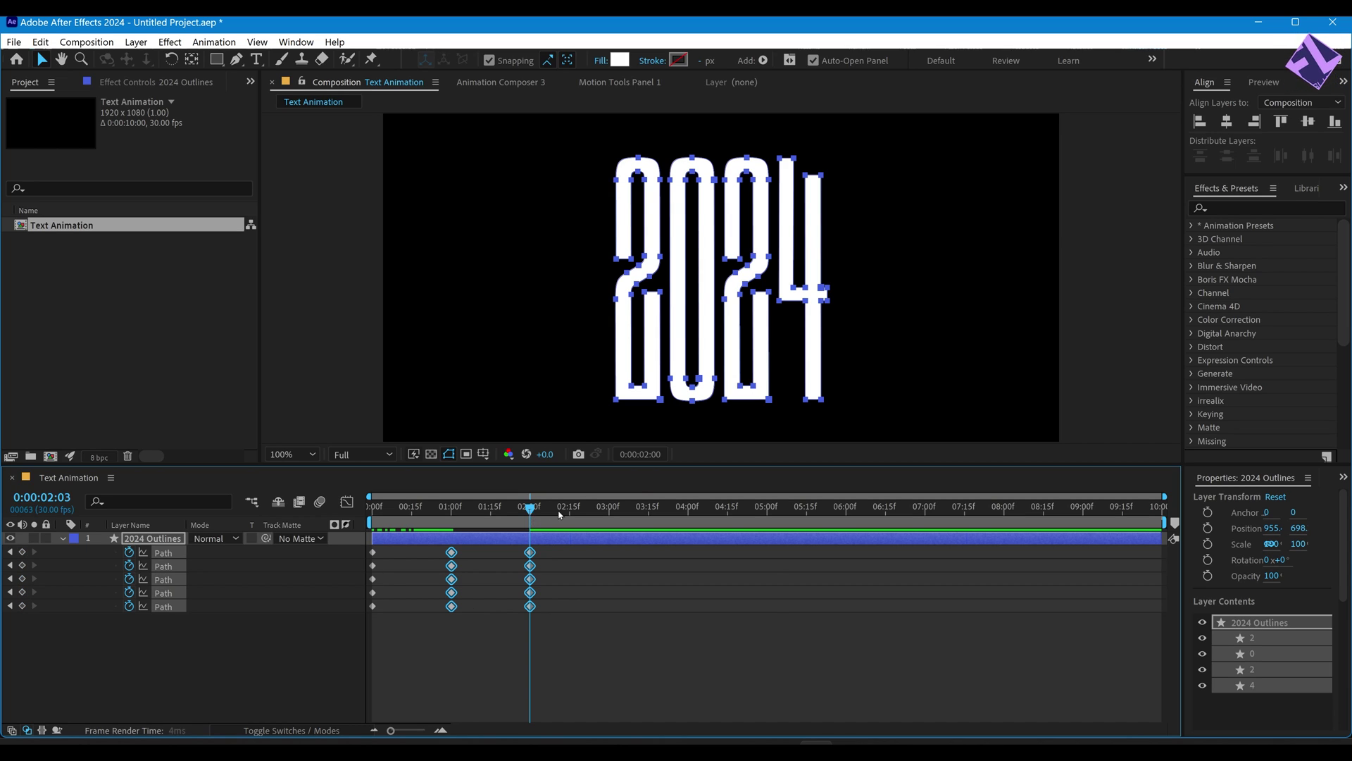
left_click_drag(642, 527, 612, 524)
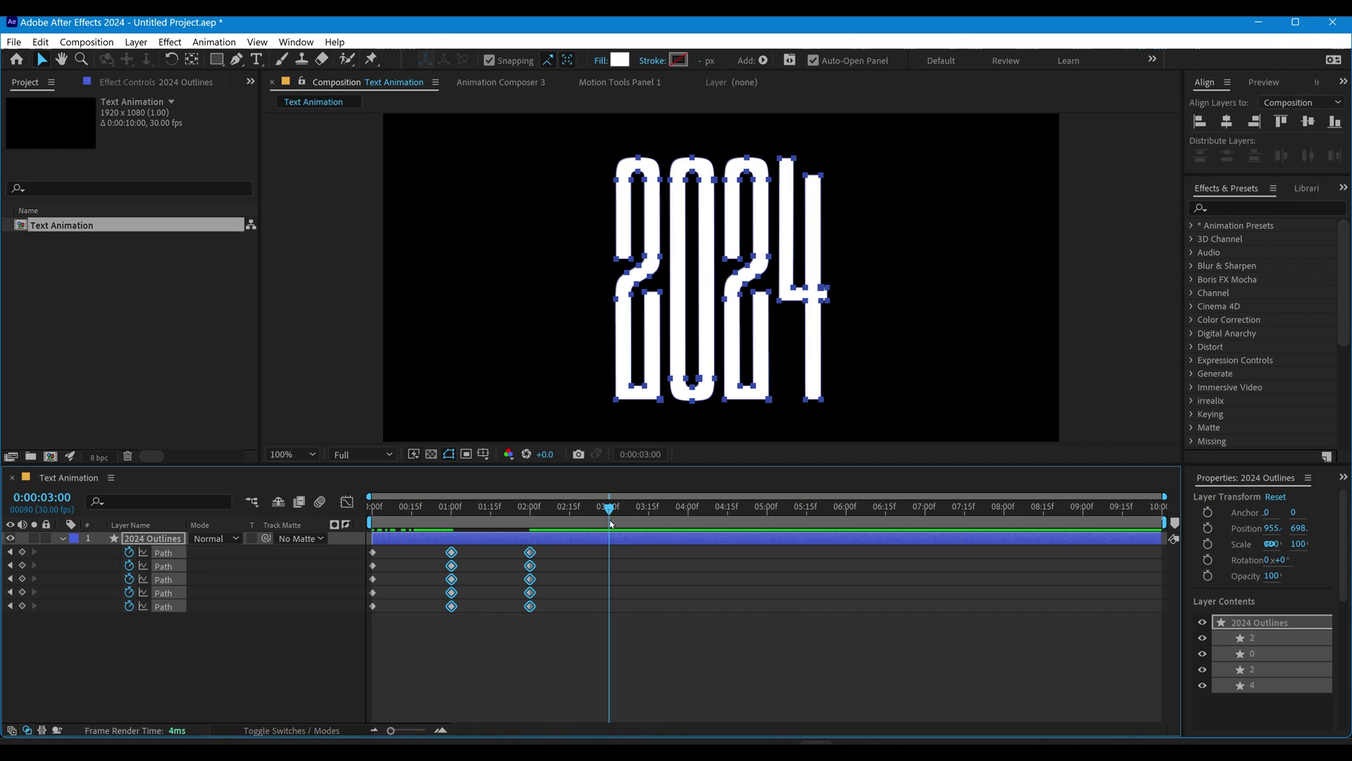
key("ctrl+v")
left_click(791, 524)
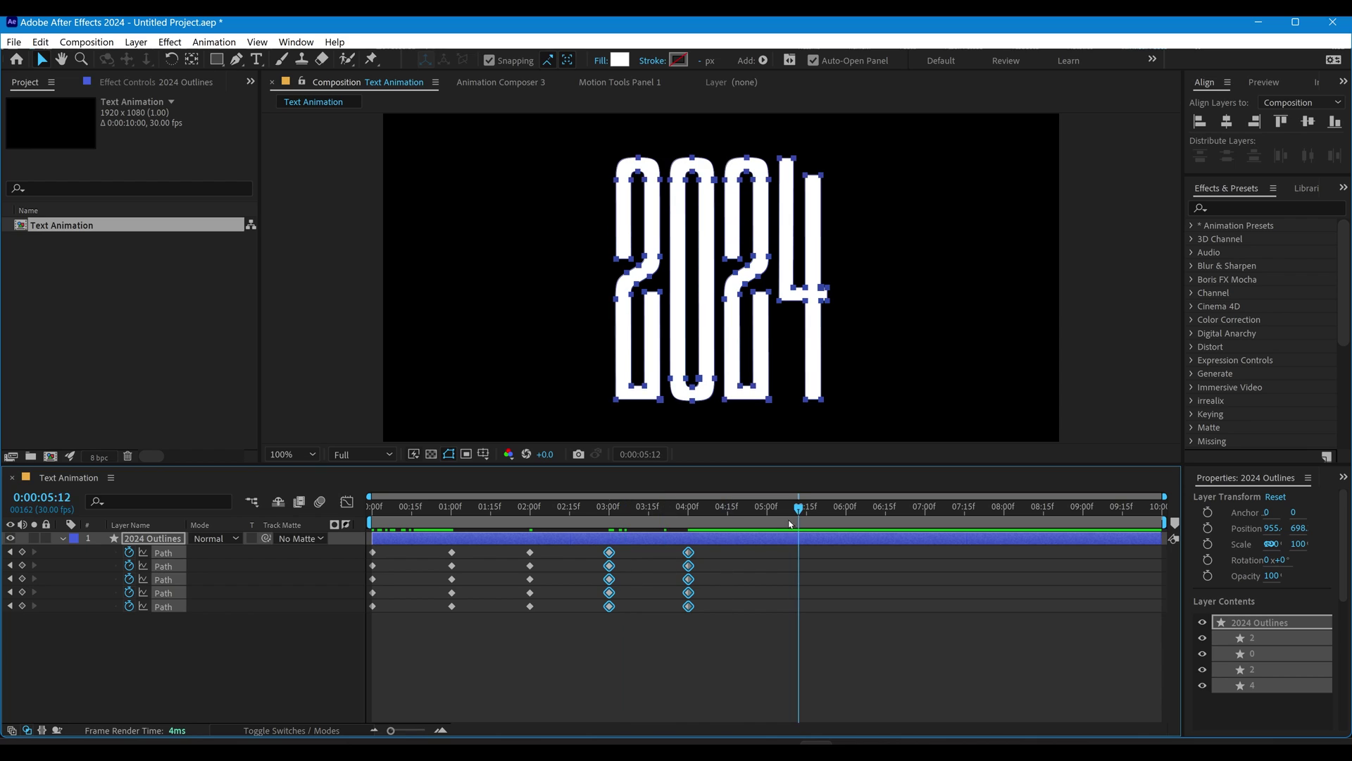
left_click(767, 524)
key("ctrl+v")
left_click_drag(918, 523, 666, 557)
key("ctrl+v")
key("ctrl+v")
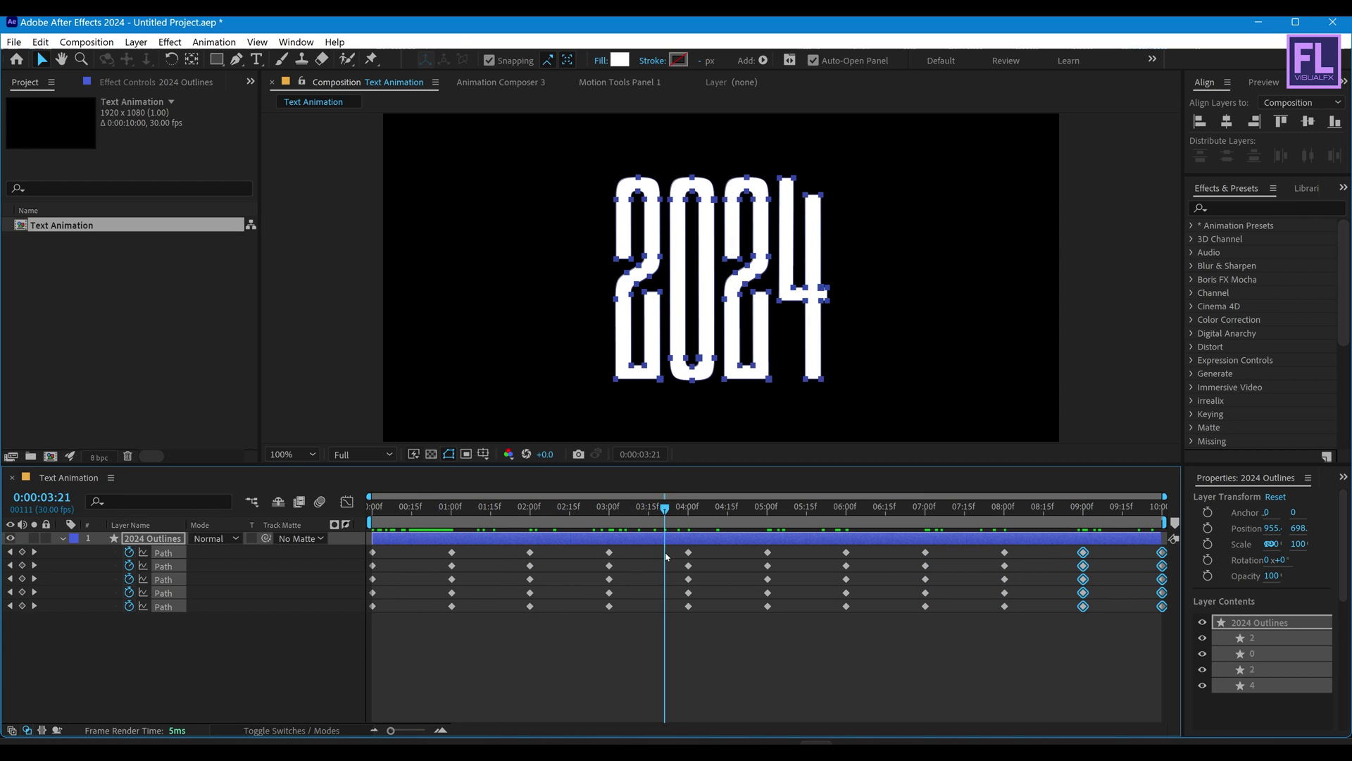
Set Keyframe Velocity on all 55 Path keyframes to 70% incoming and outgoing influence, then play back.
left_click_drag(352, 552, 1168, 630)
right_click(766, 607)
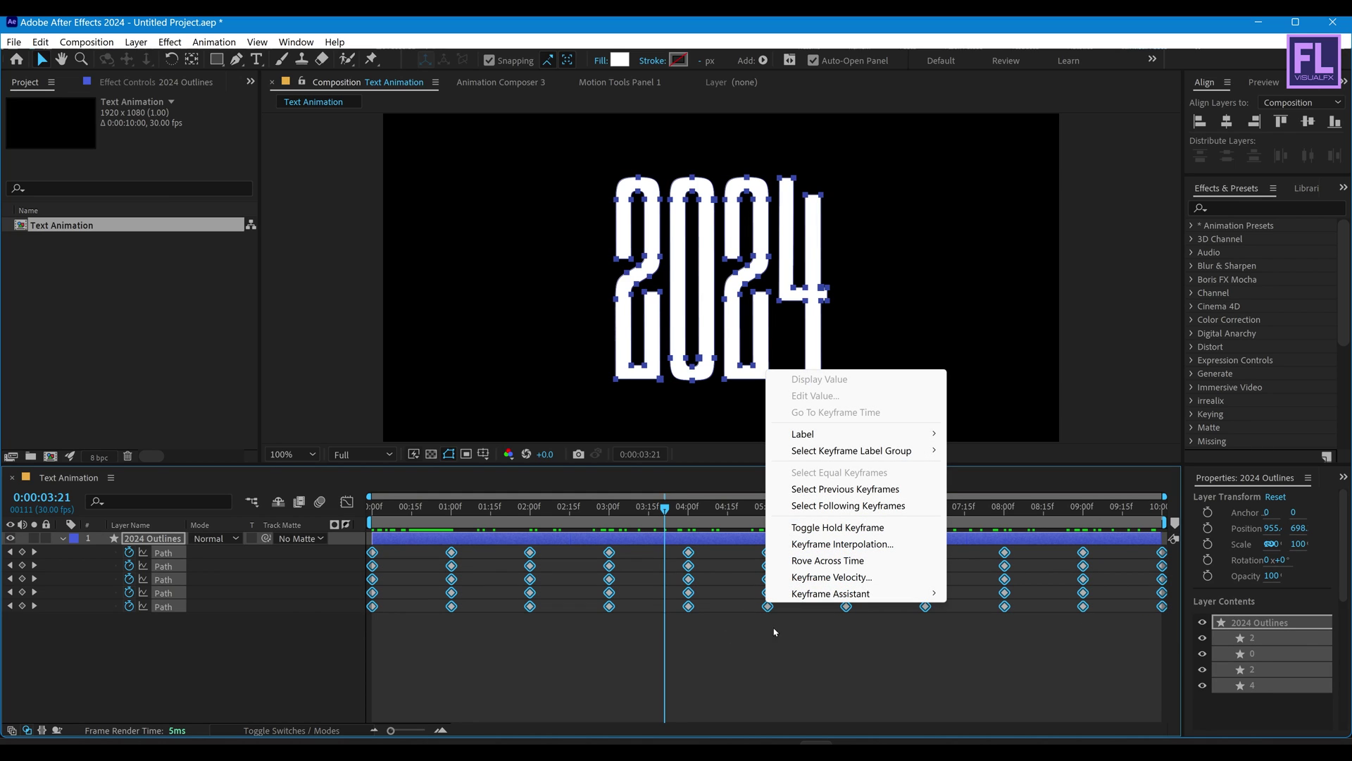
left_click(827, 579)
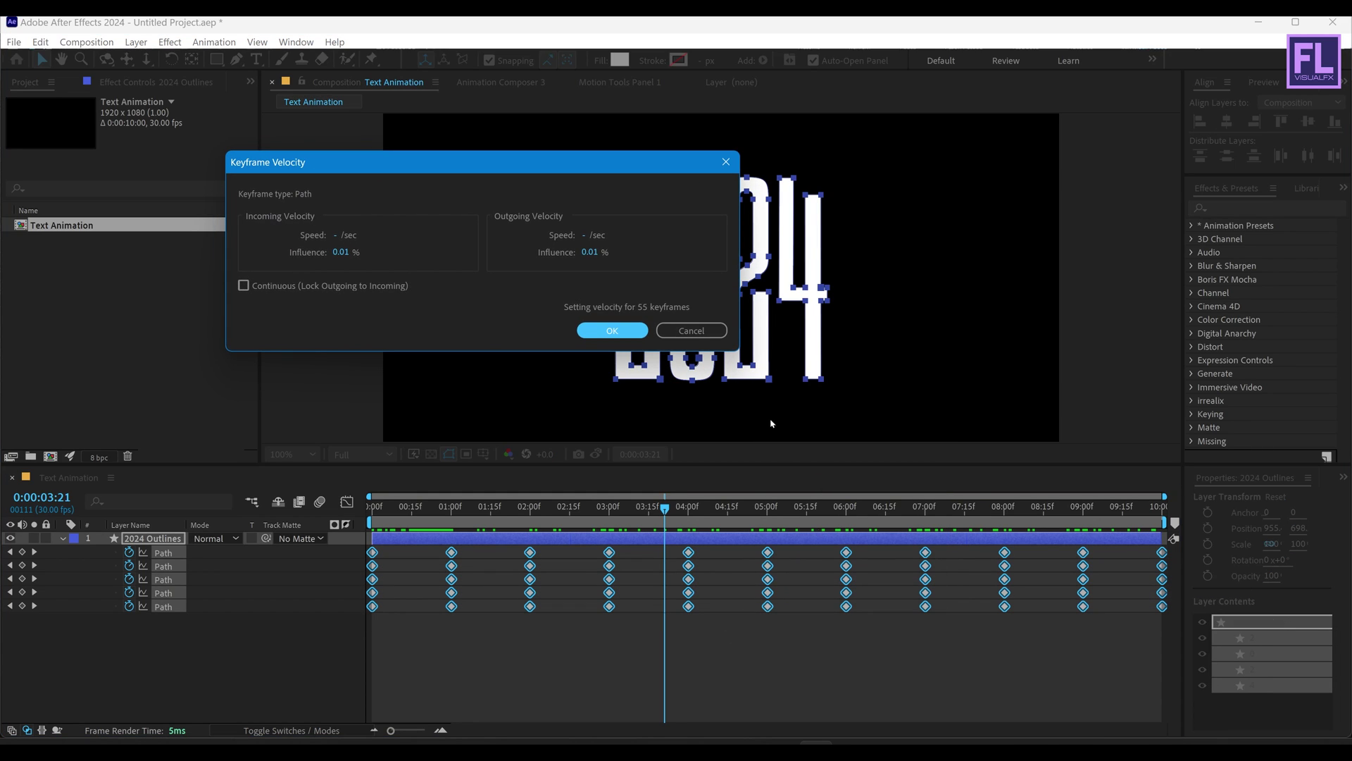
left_click(336, 255)
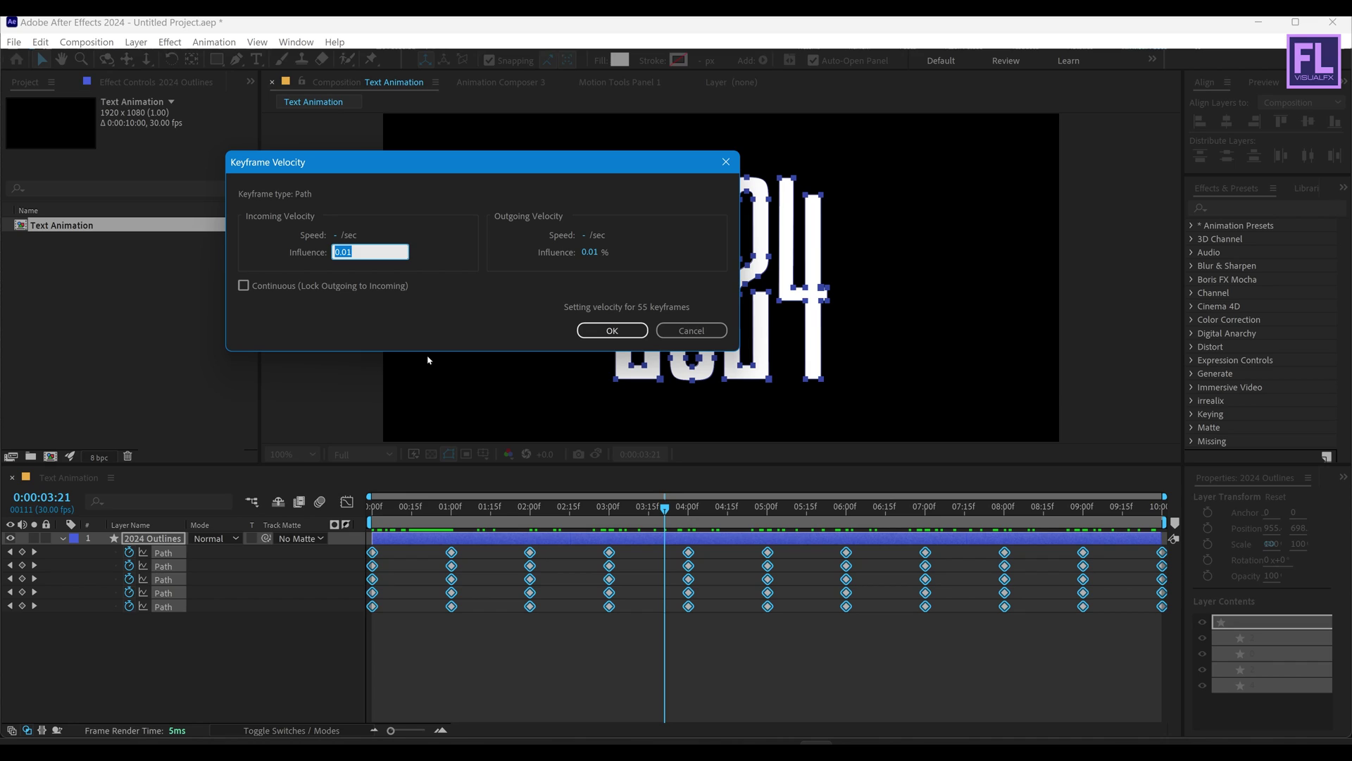
type("70")
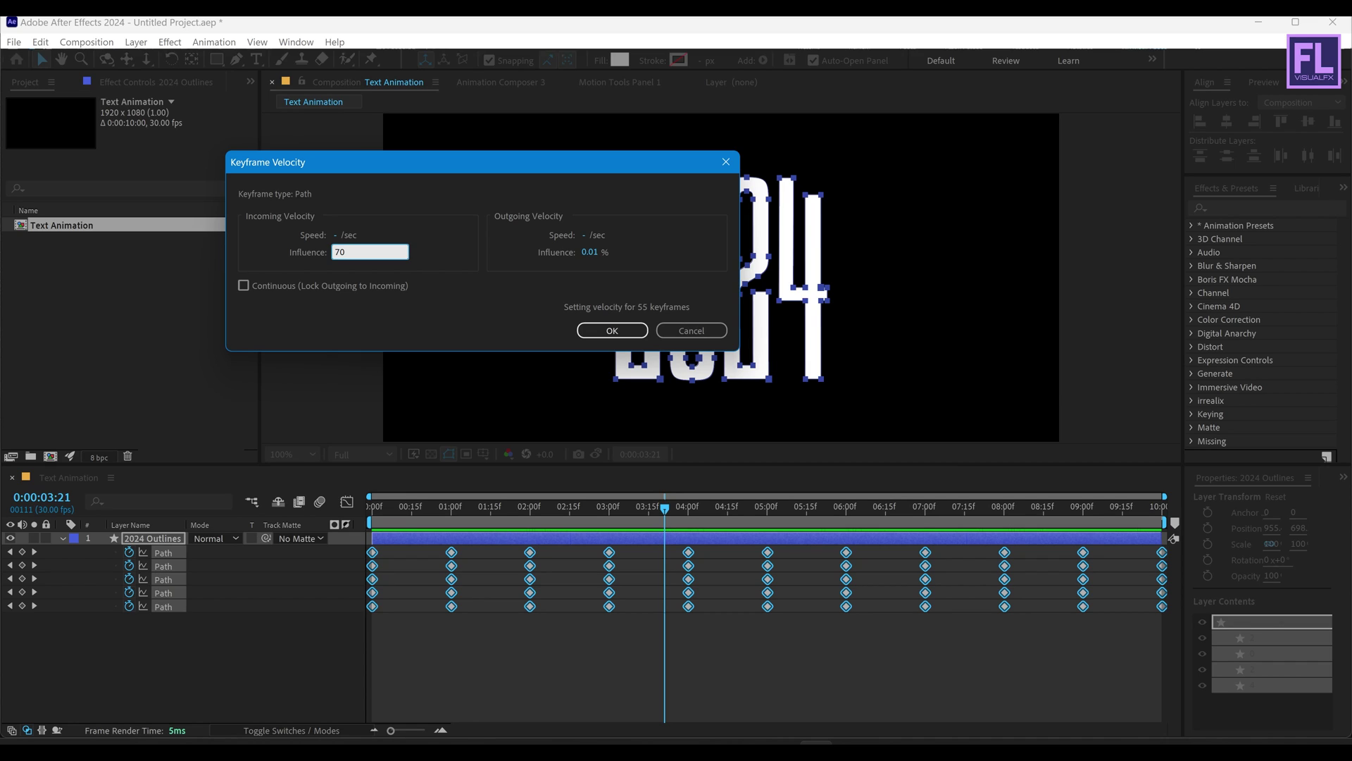
key("Caps_Lock")
key("Tab")
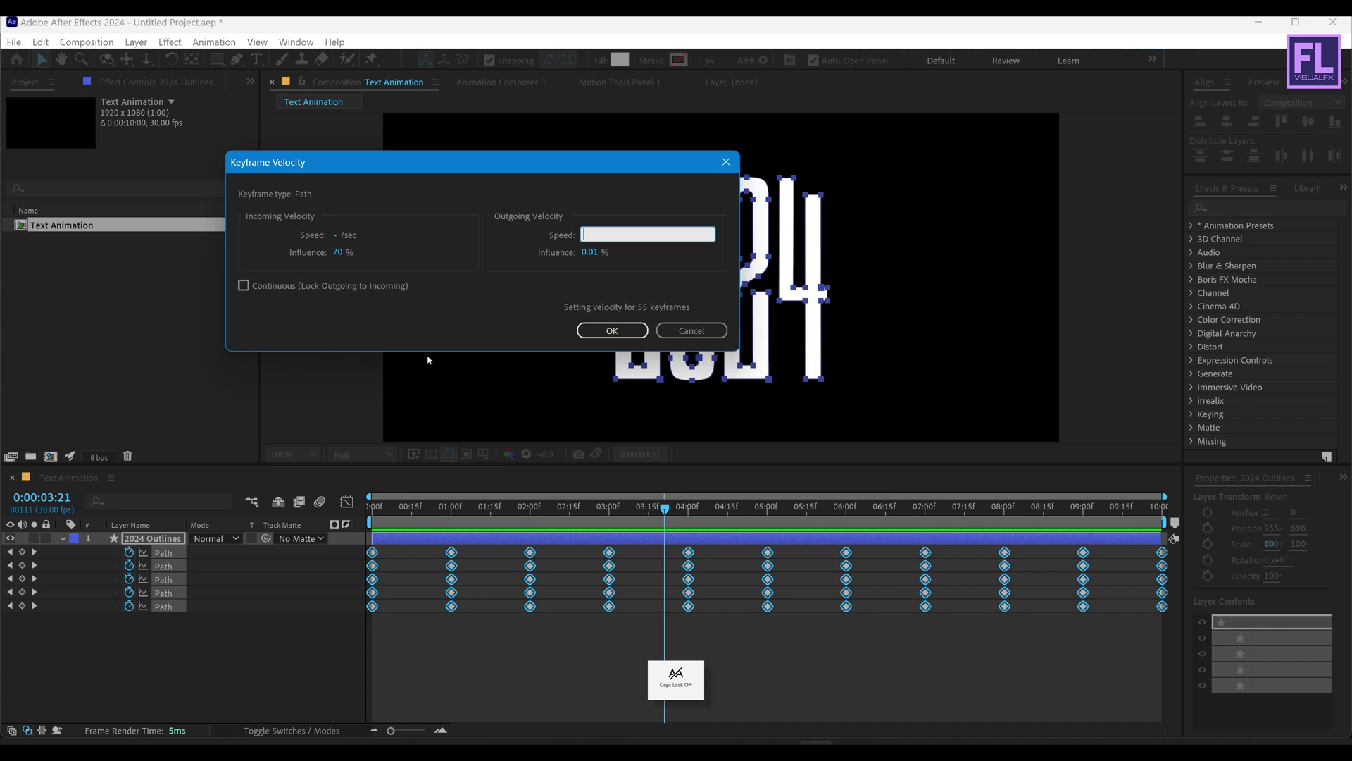
type("70")
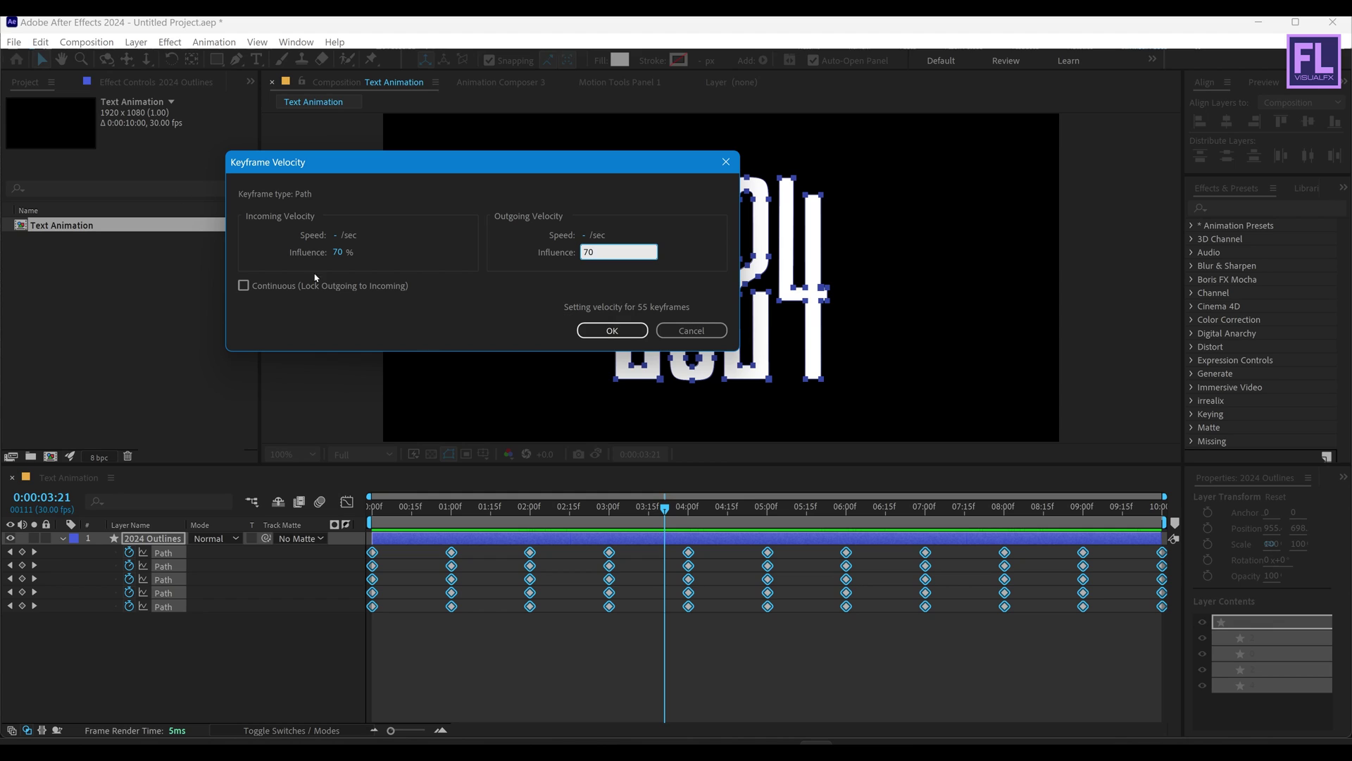
key("Return")
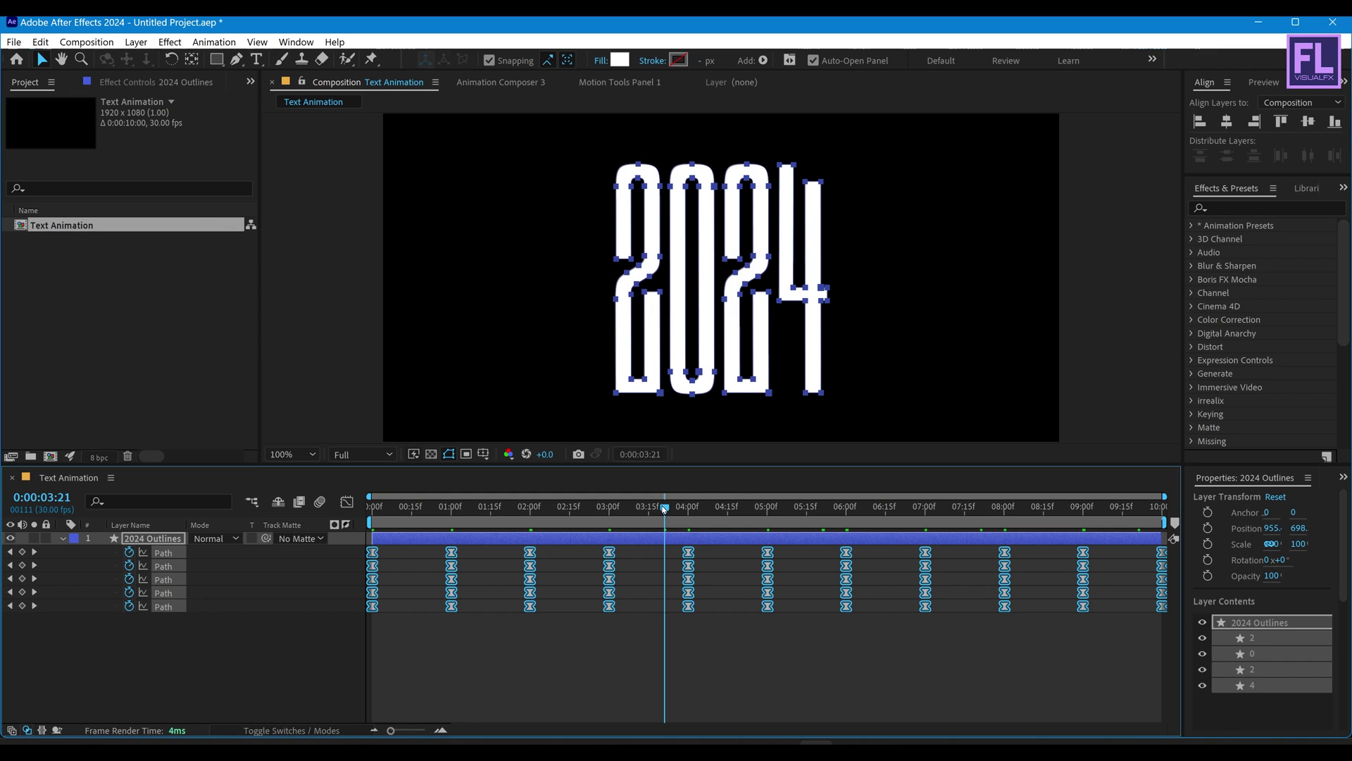
key("space")
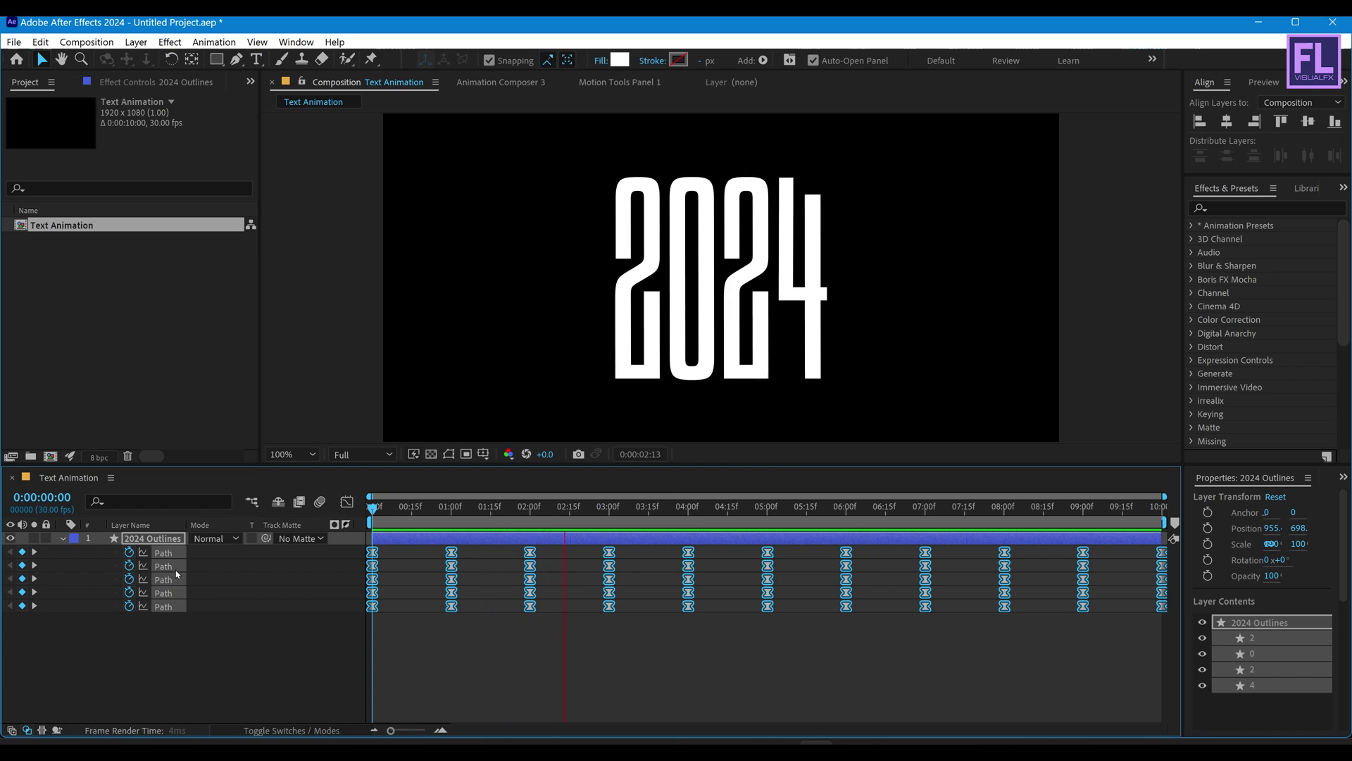
Shift each later digit's Path keyframes progressively later, the last to 1:00, and preview the staggered morph.
left_click_drag(498, 507, 538, 514)
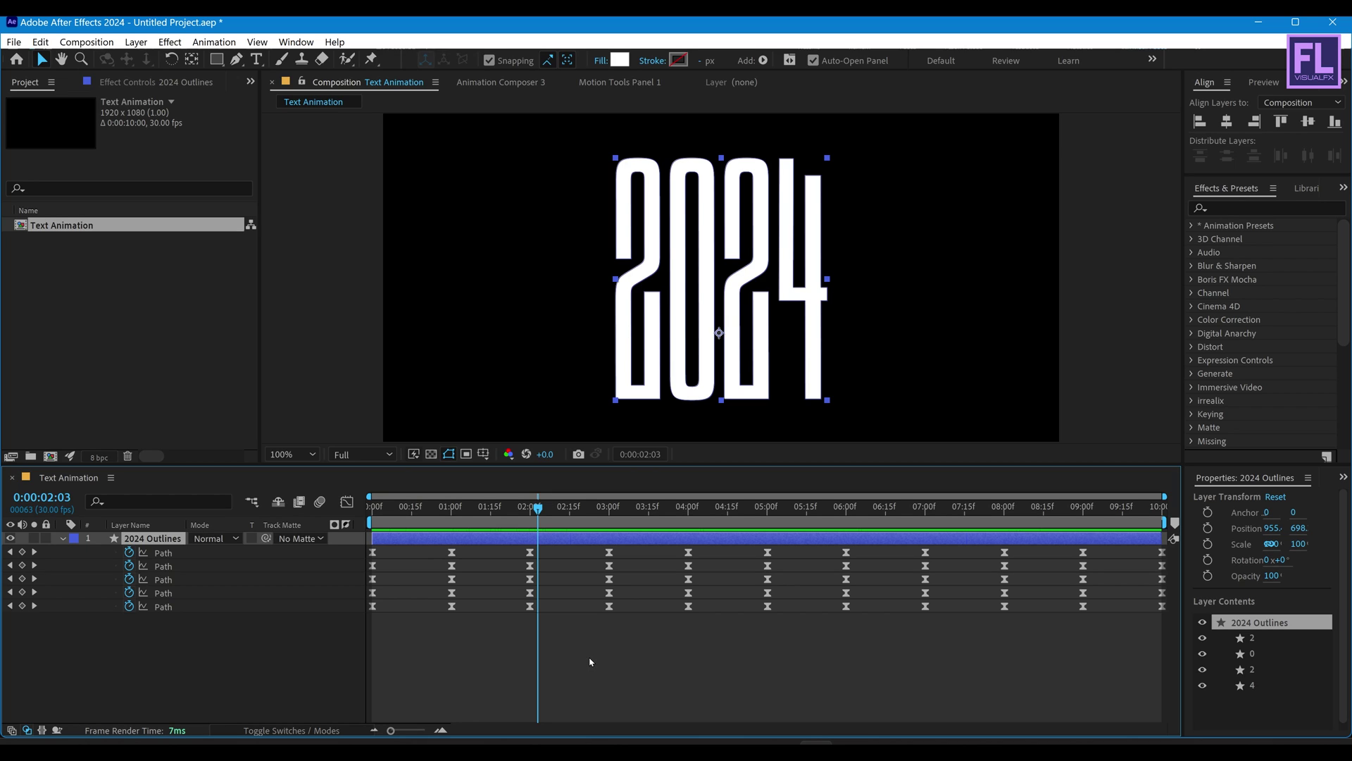
left_click_drag(365, 564, 465, 567)
left_click_drag(350, 589, 523, 598)
left_click_drag(529, 592, 557, 593)
left_click(557, 669)
left_click_drag(352, 603, 535, 610)
left_click_drag(452, 606, 495, 611)
key("space")
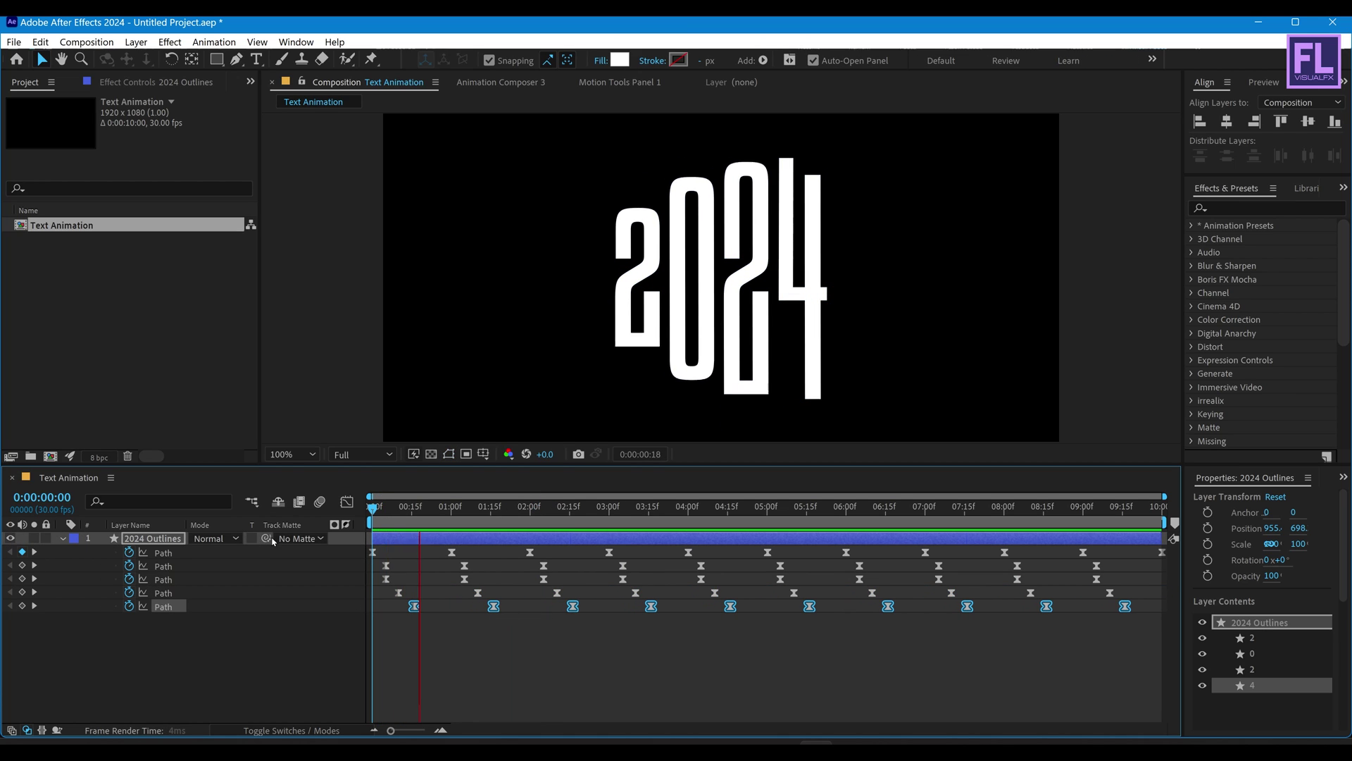
left_click(289, 666)
Stop playback and duplicate the 2024 Outlines layer.
key("u")
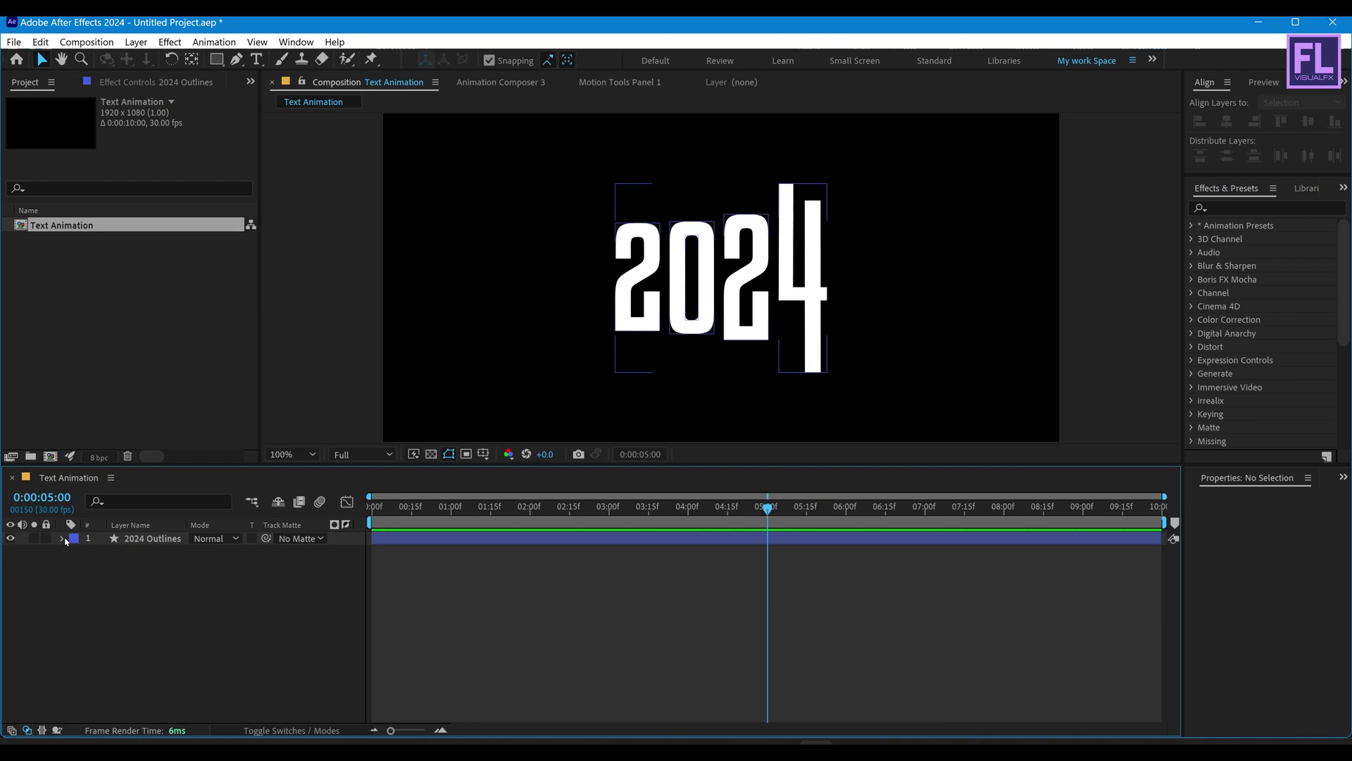
left_click(156, 539)
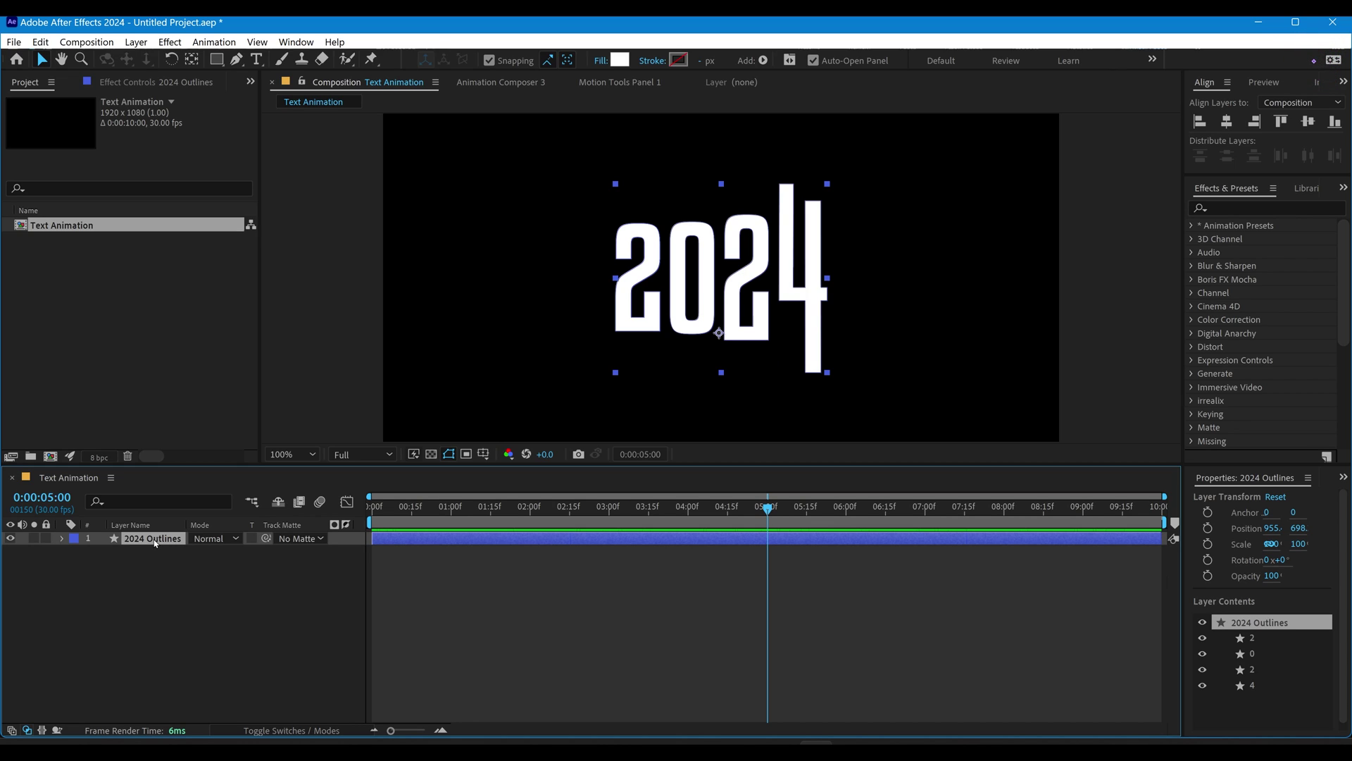
key("ctrl+d")
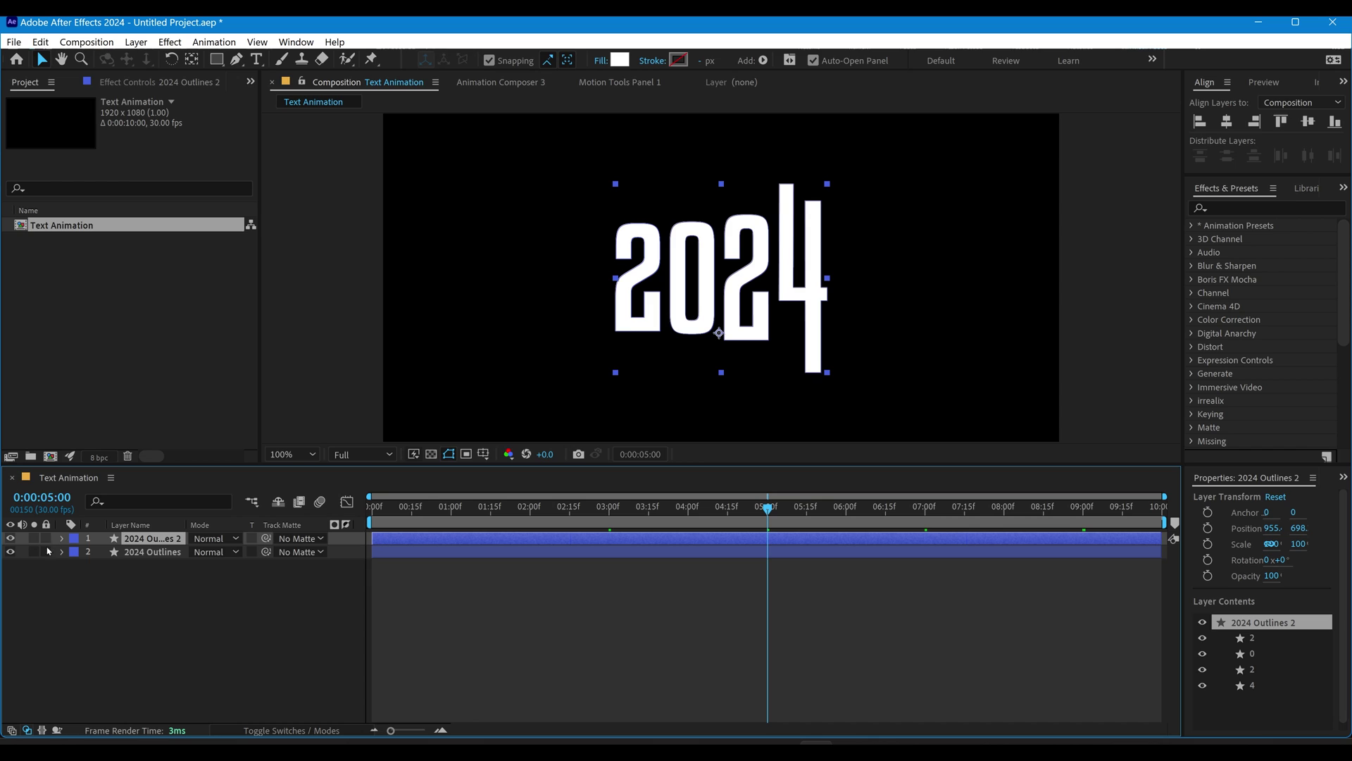
Give 2024 Outlines 2 no fill and a 1 px white stroke.
left_click(598, 61)
left_click(316, 203)
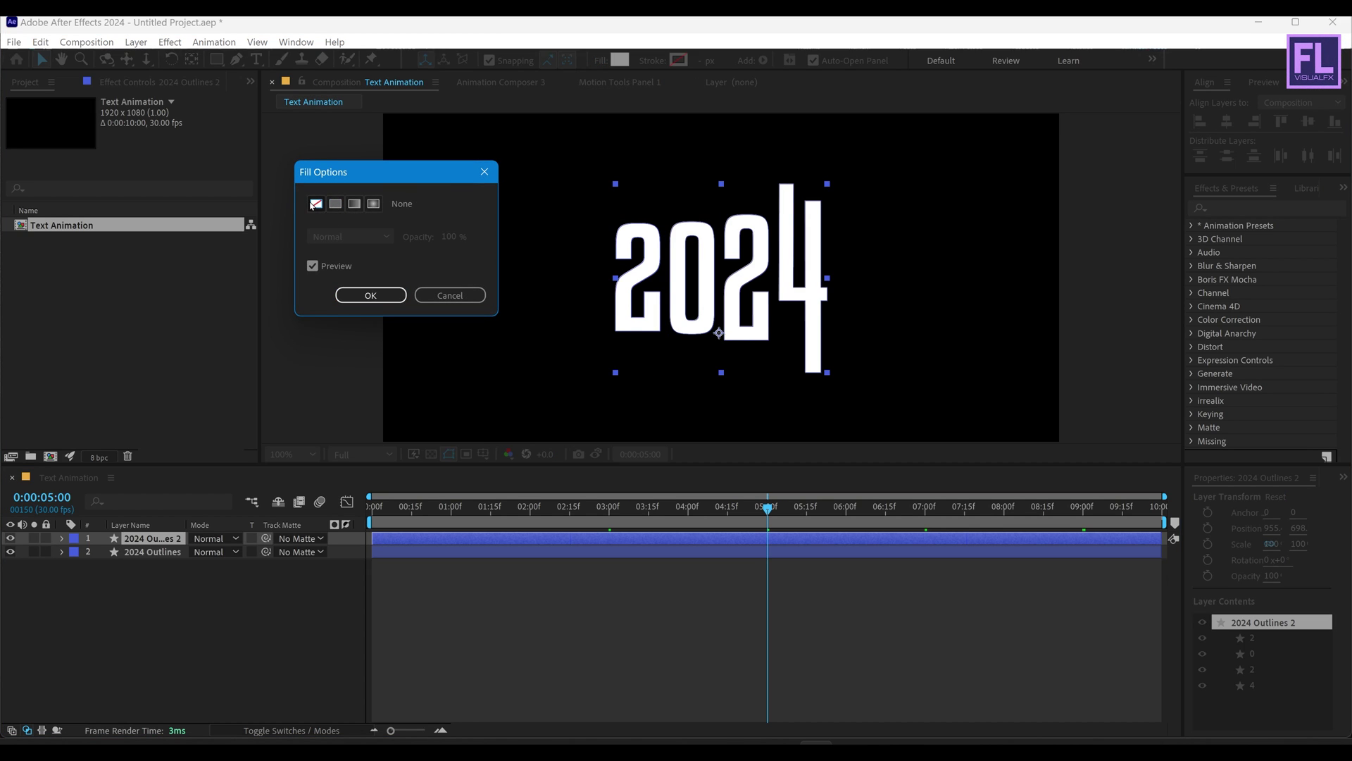
left_click(371, 295)
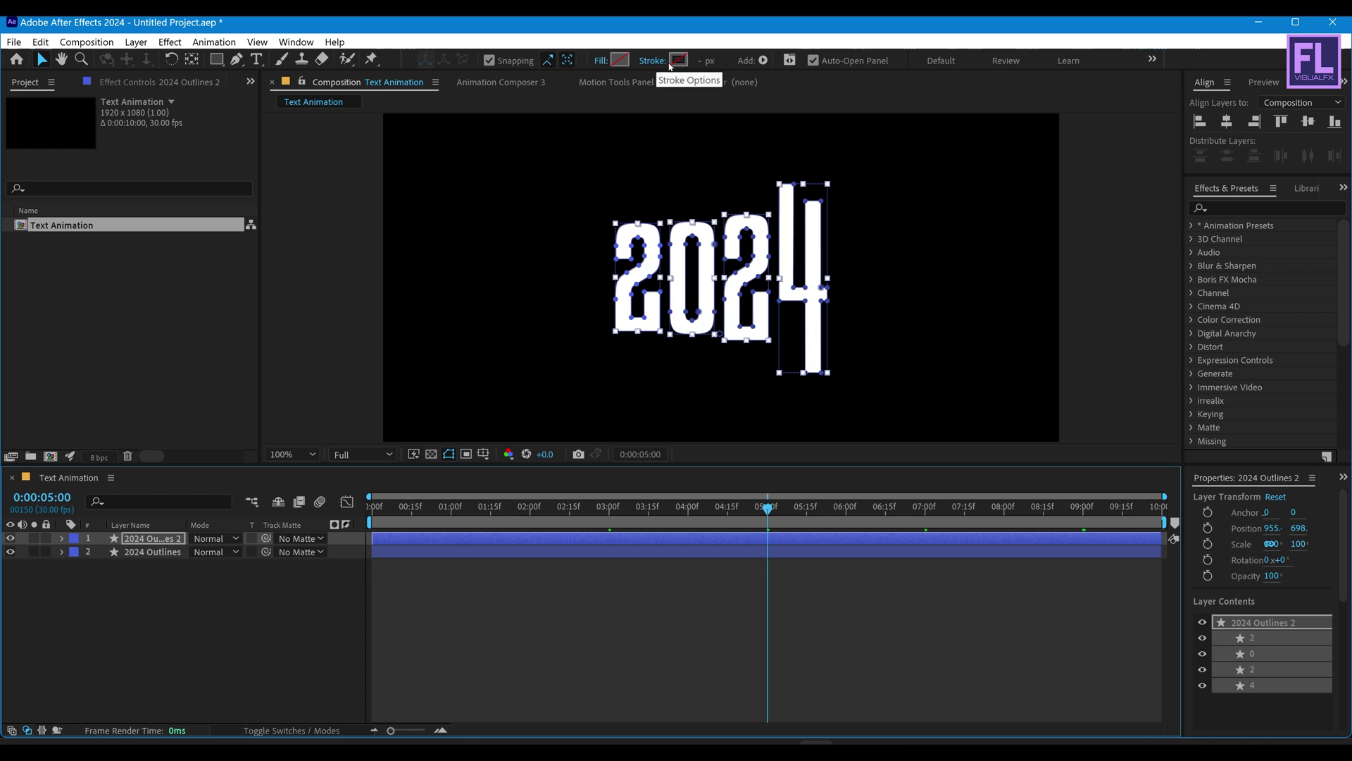
left_click(679, 61)
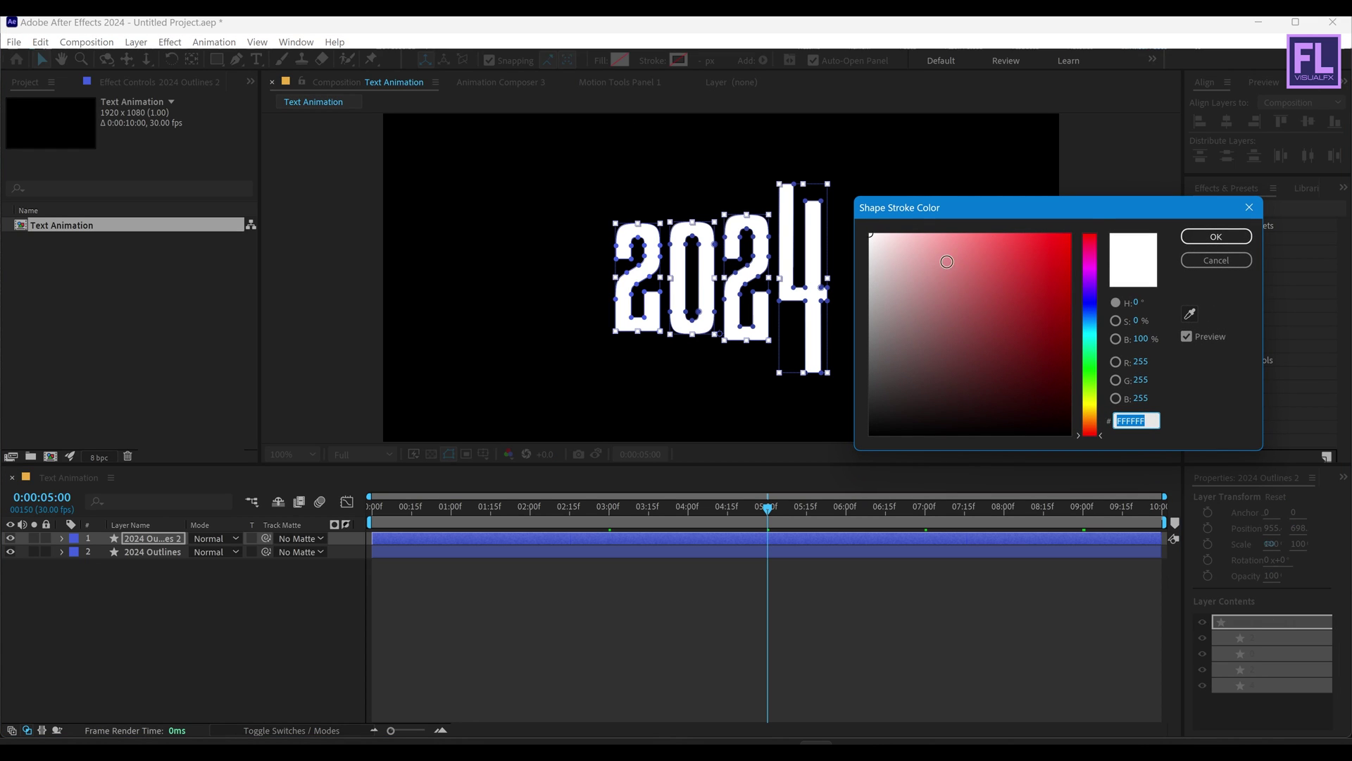
left_click_drag(1006, 211, 800, 205)
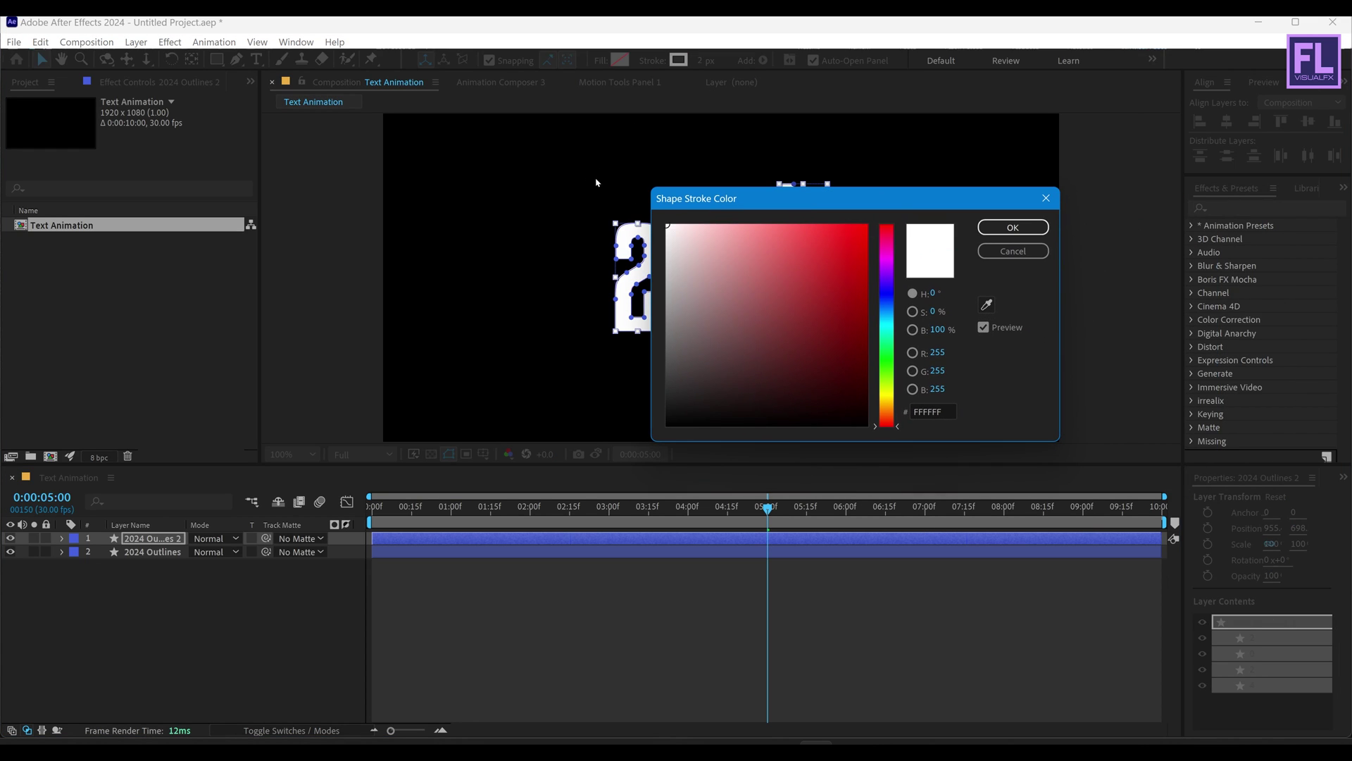
left_click(1011, 236)
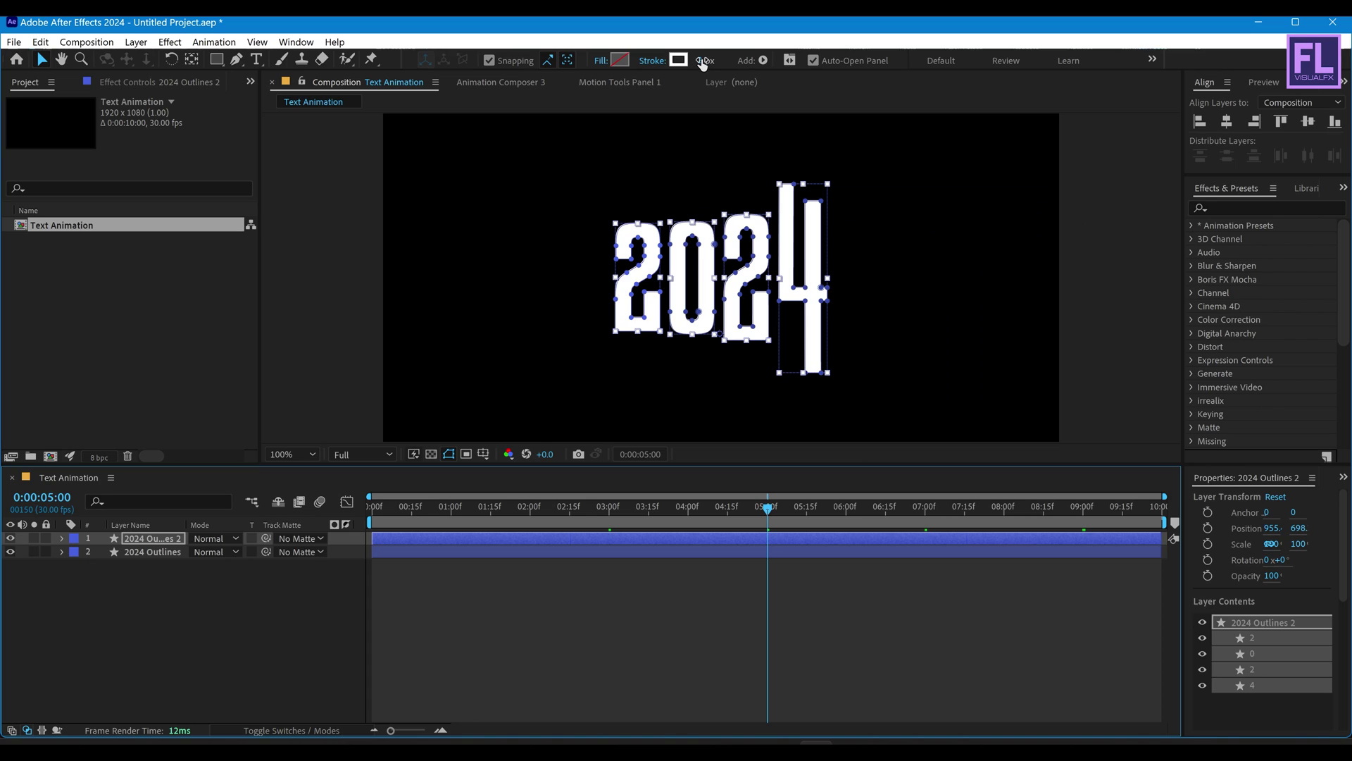
left_click(702, 61)
type("1")
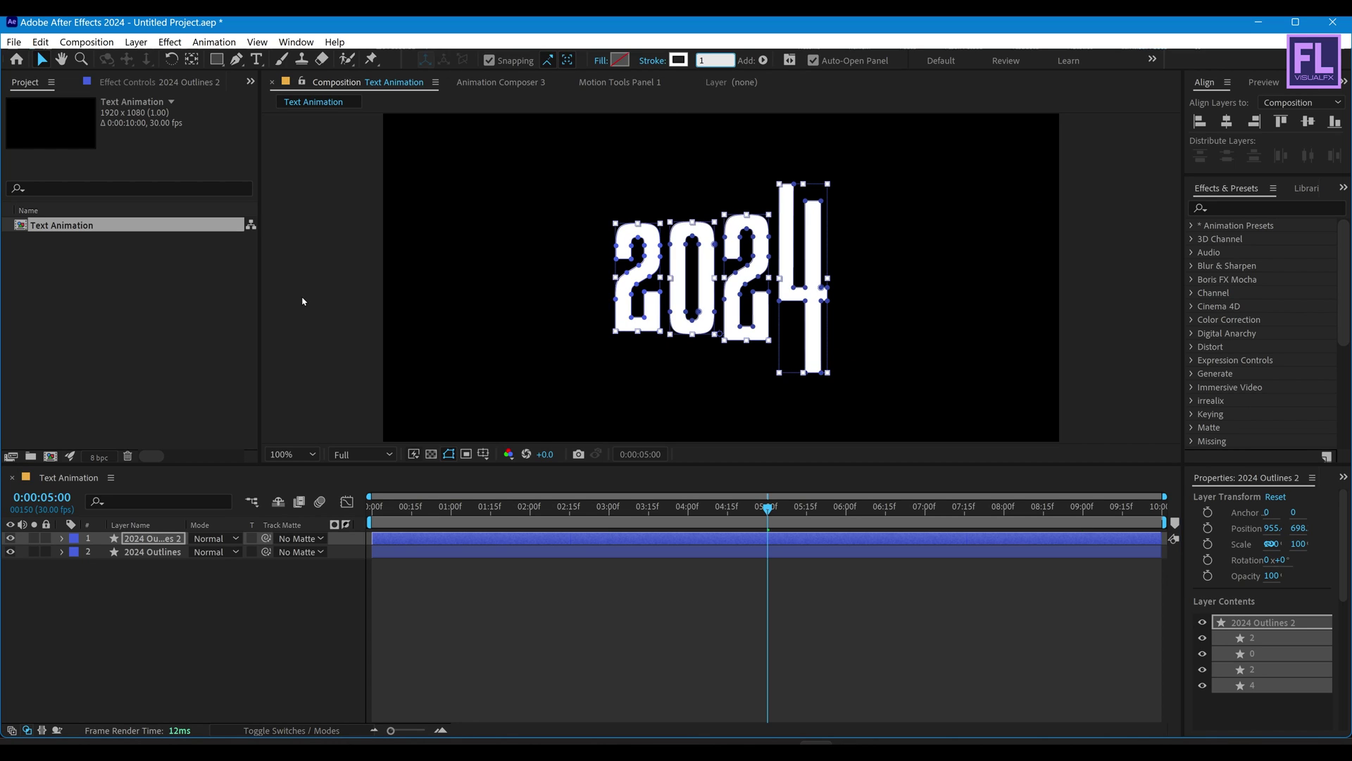
left_click(303, 301)
Scrub from the first frame to about six seconds, play the morph, and enlarge the viewer.
left_click(344, 536)
key("Home")
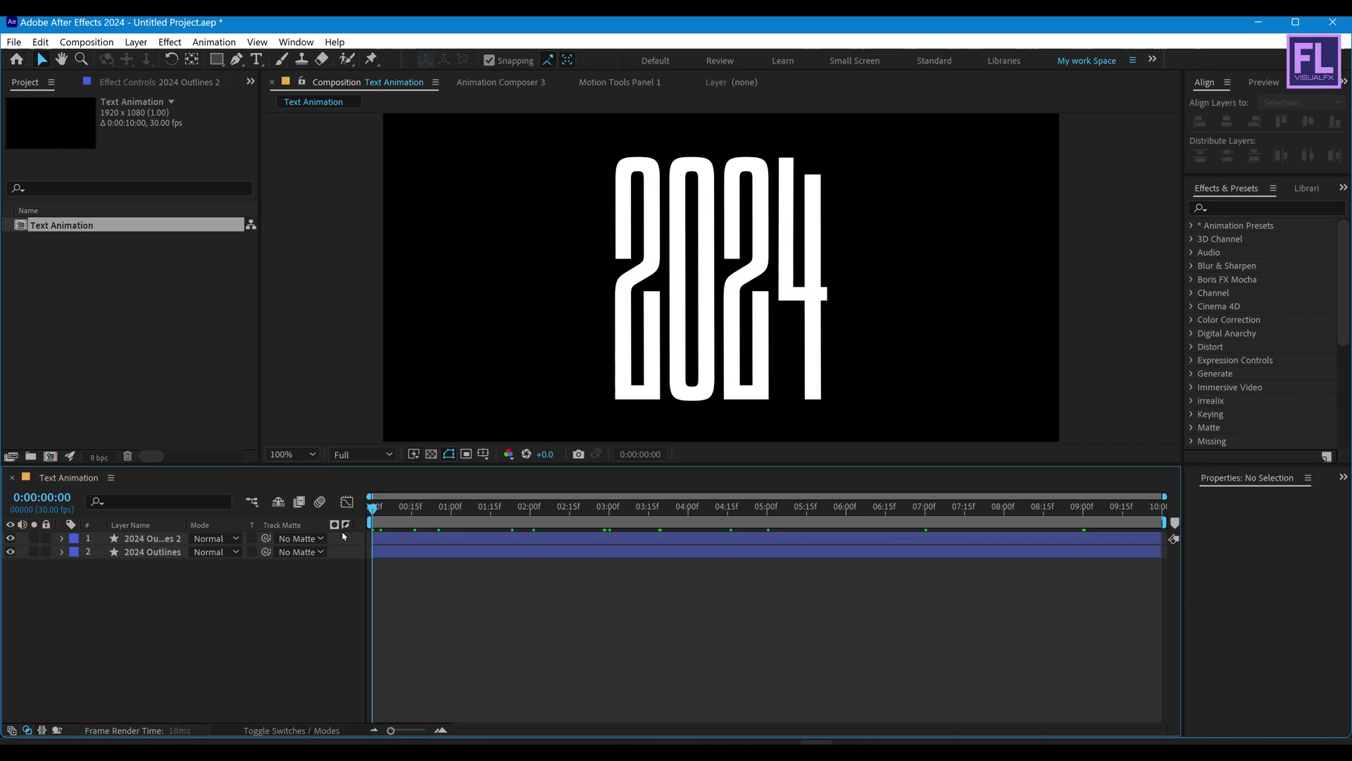
left_click_drag(374, 506, 852, 506)
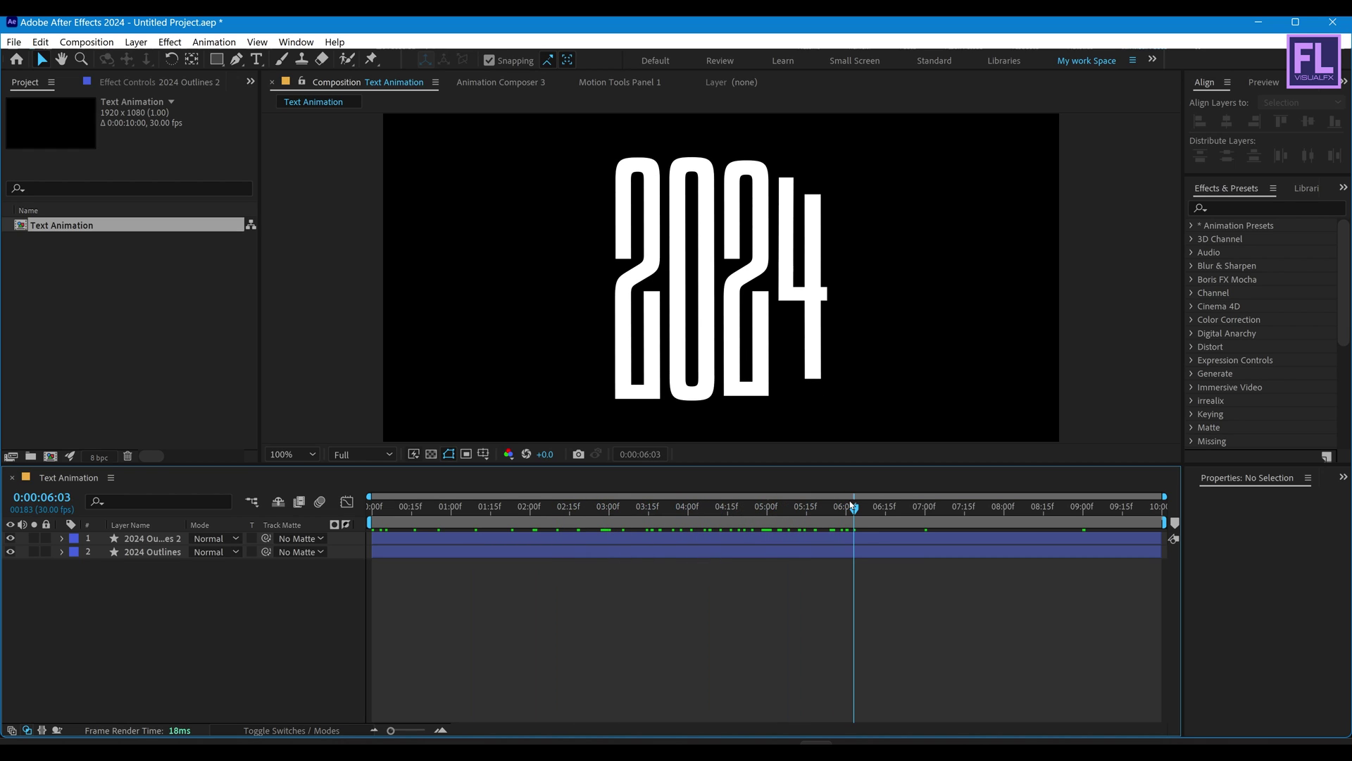
key("space")
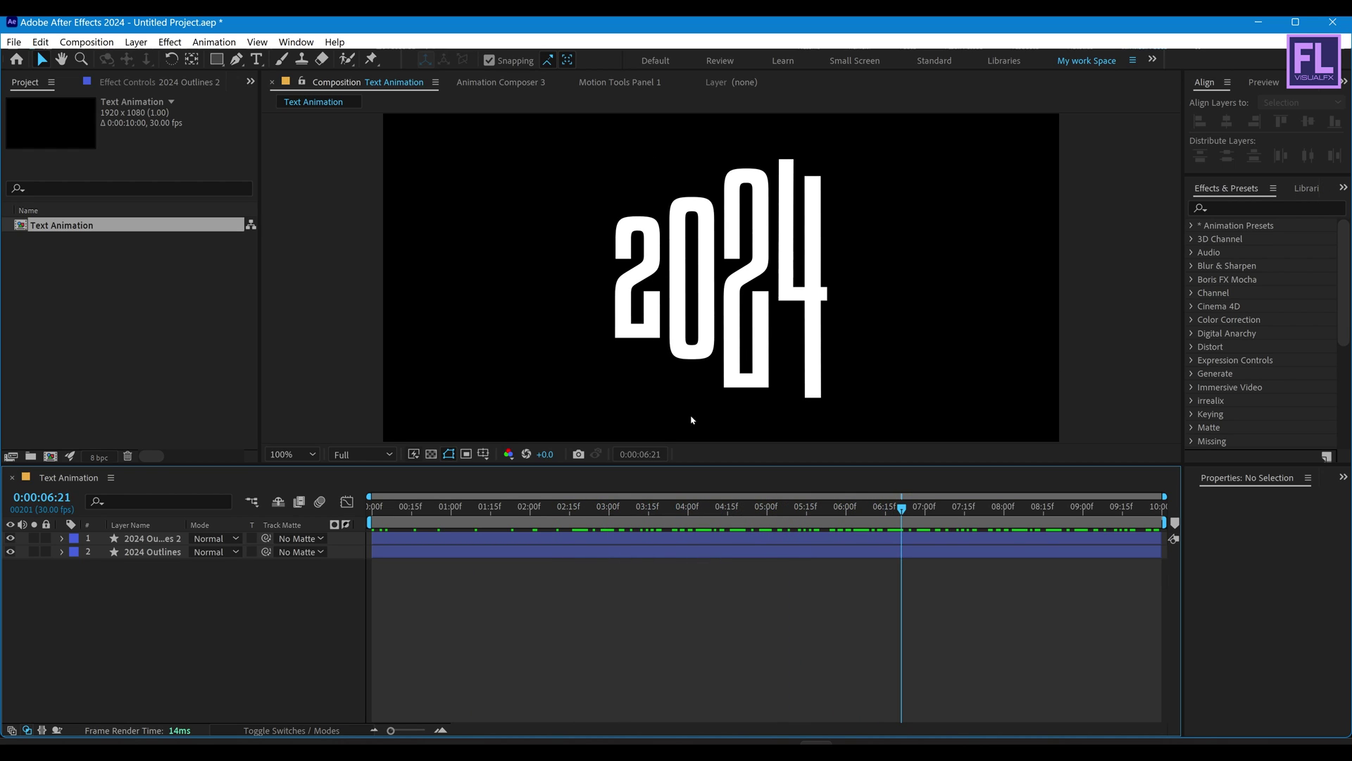
left_click_drag(413, 467, 413, 521)
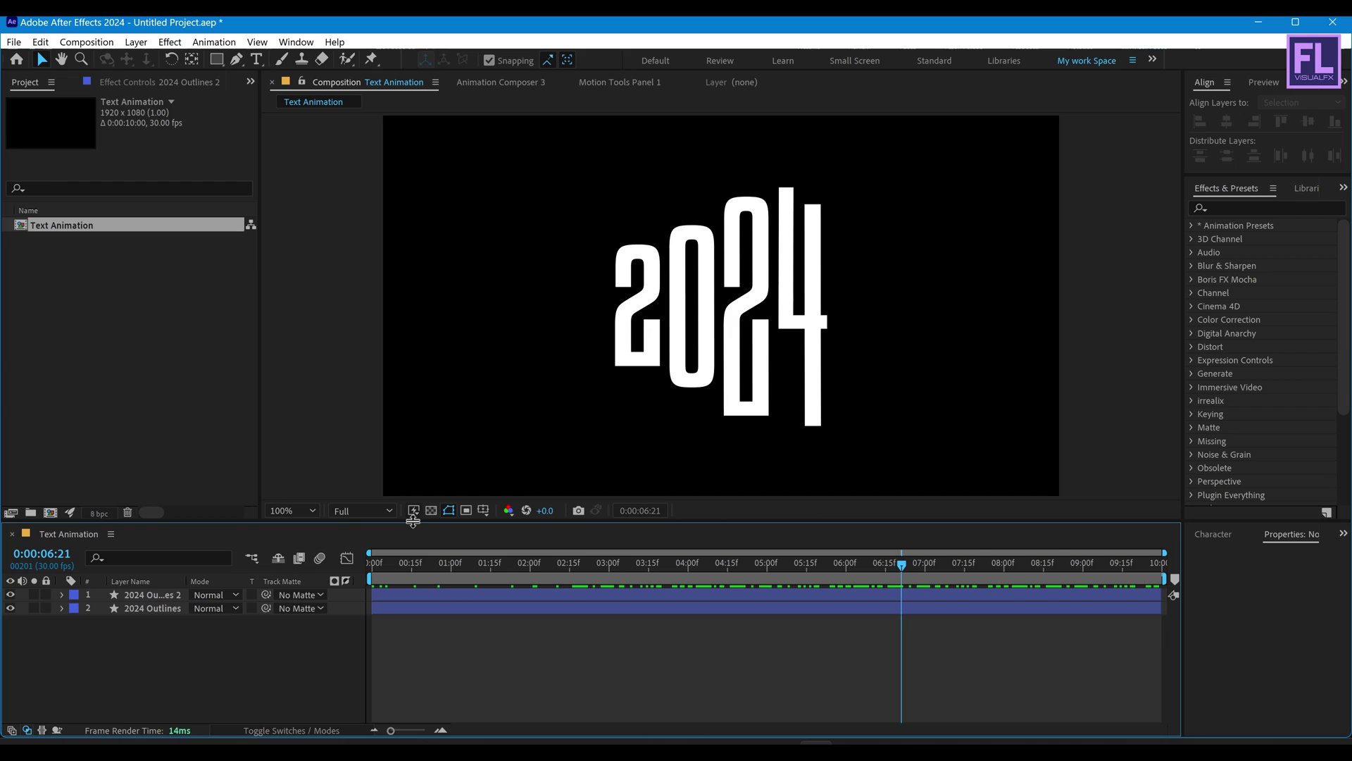
Apply the Echo effect to 2024 Outlines 2 and set Number Of Echoes to 6.
left_click(1231, 207)
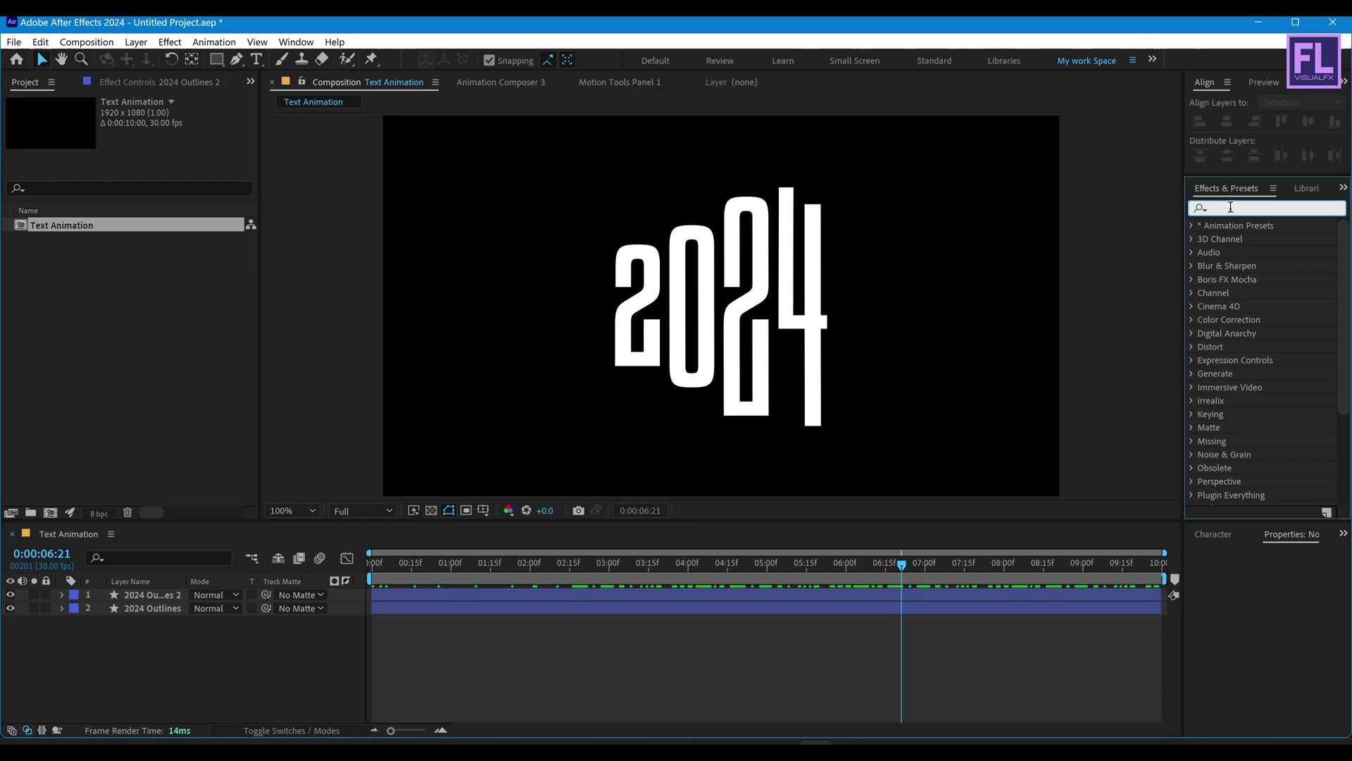
type("echo")
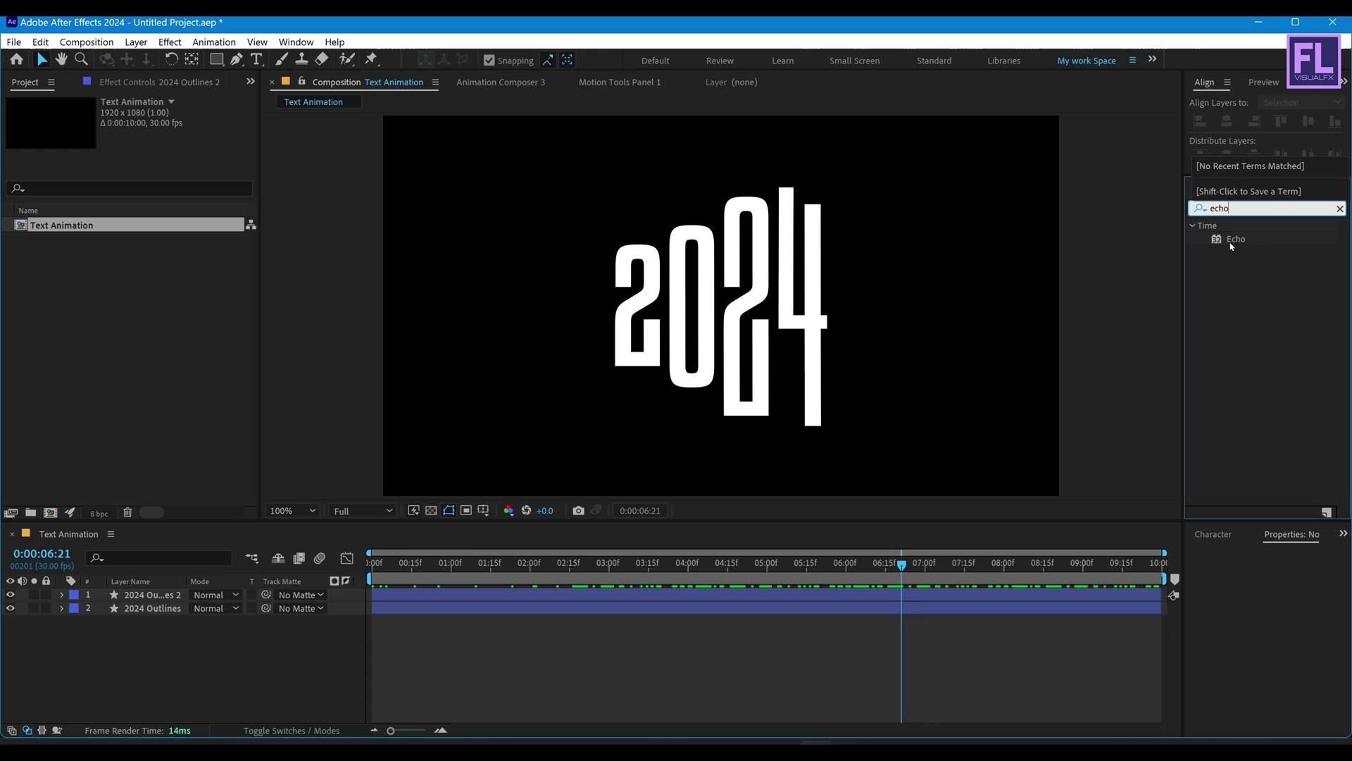
left_click_drag(1231, 239, 584, 581)
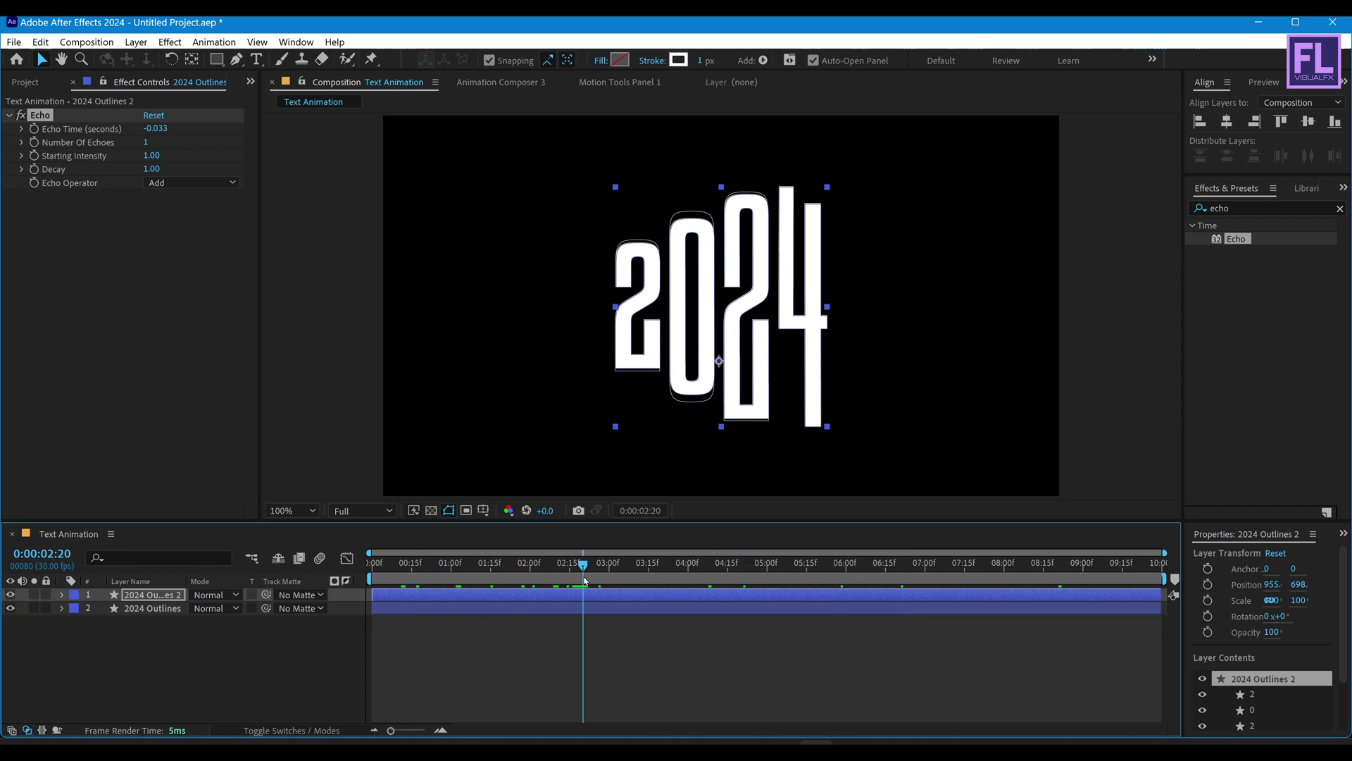
left_click(145, 141)
key("Return")
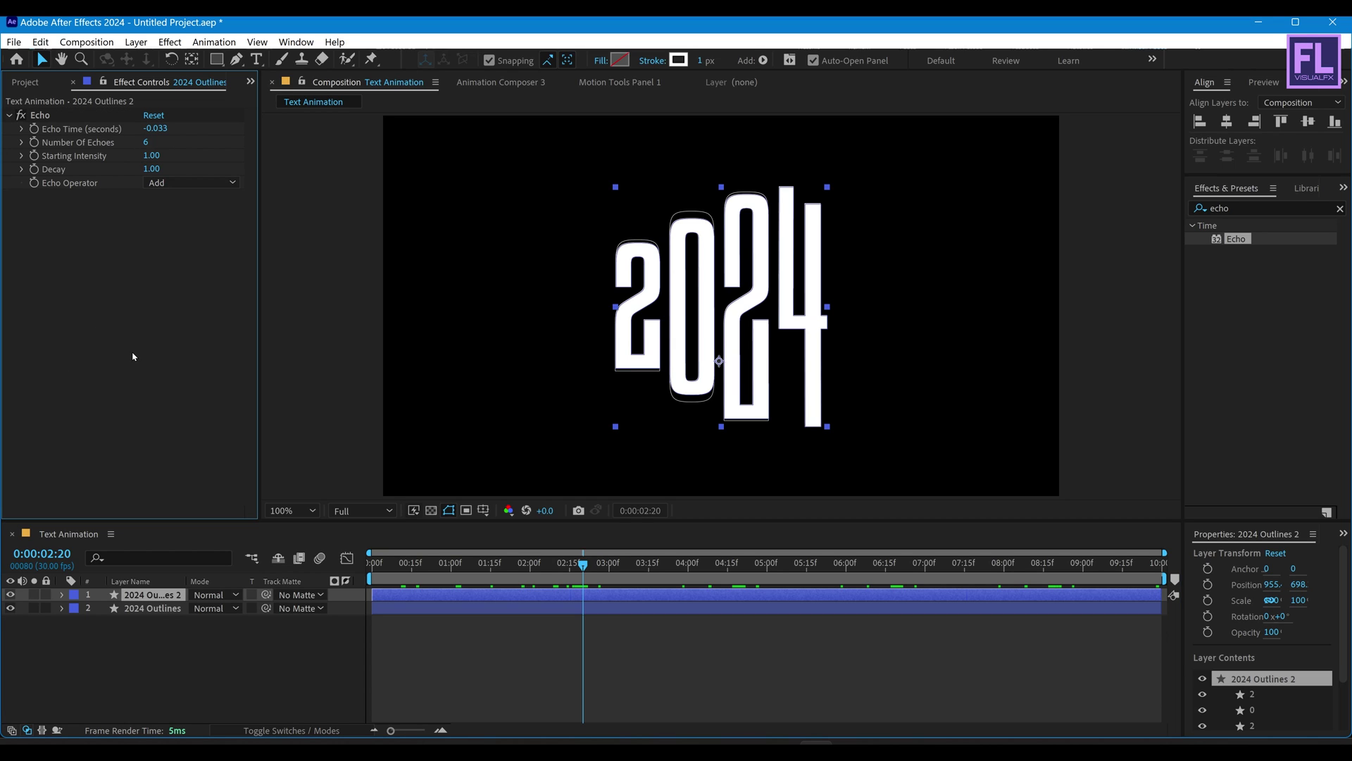
Scrub and preview the animation to check the echo trails, then return the view to 100%.
left_click_drag(595, 562, 722, 563)
key("space")
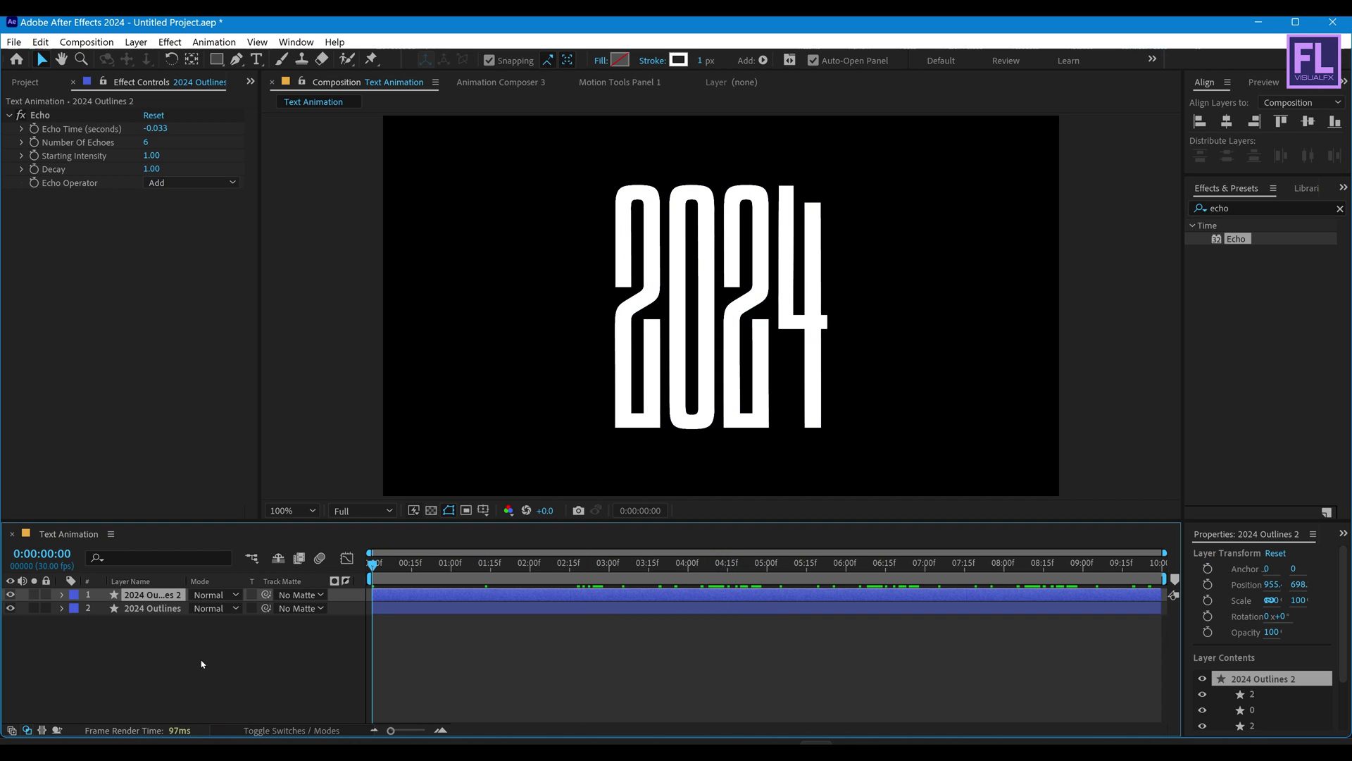
key("space")
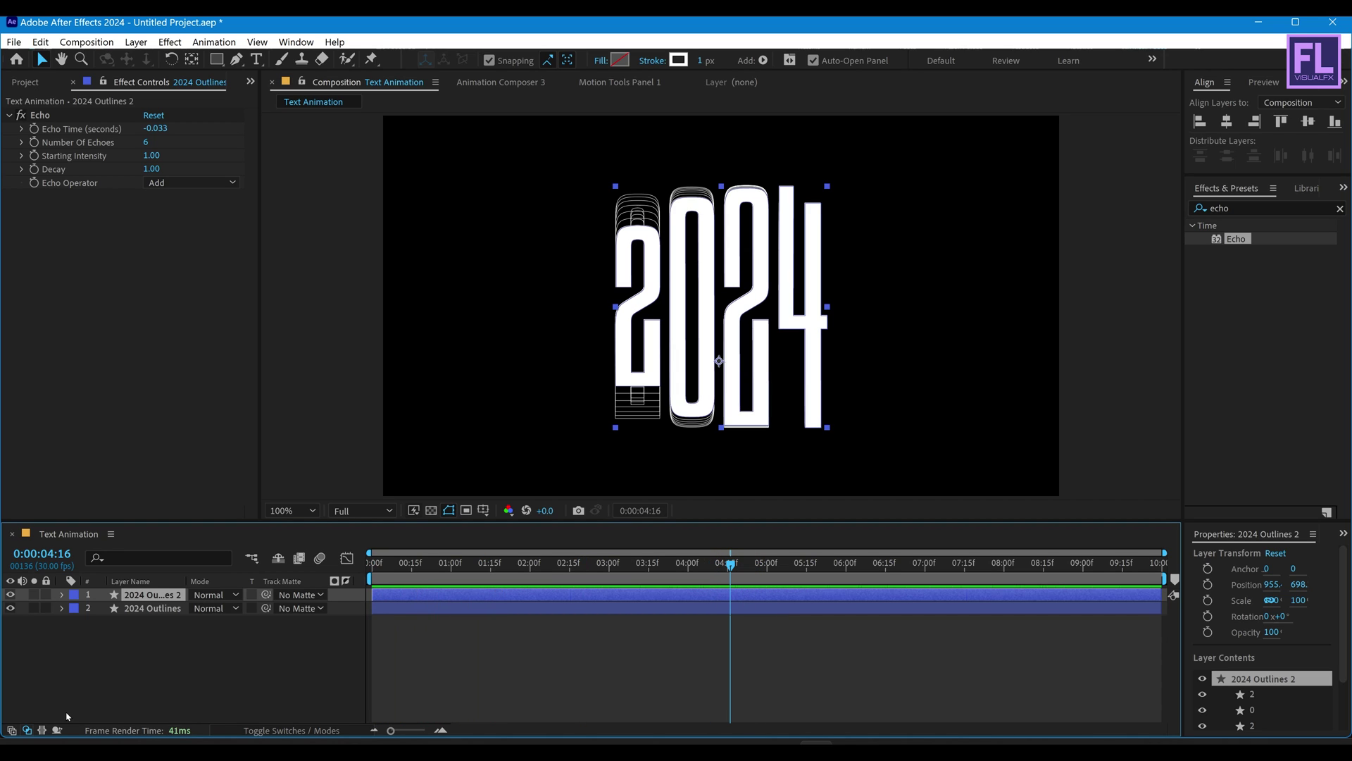
left_click(846, 368)
key("comma")
key("period")
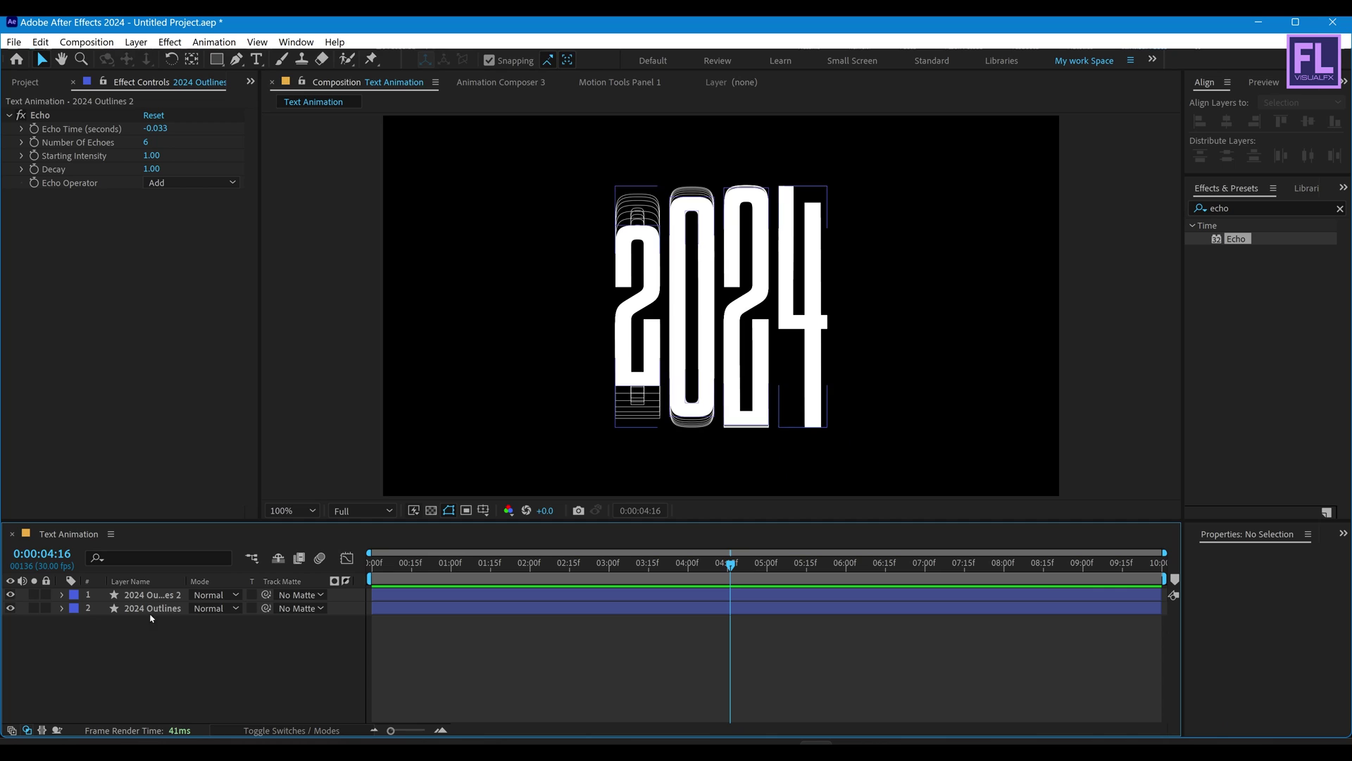
Create a red full-frame solid, Red Solid 1 (1920x1080), and place it beneath the 2024 layers.
key("ctrl+0")
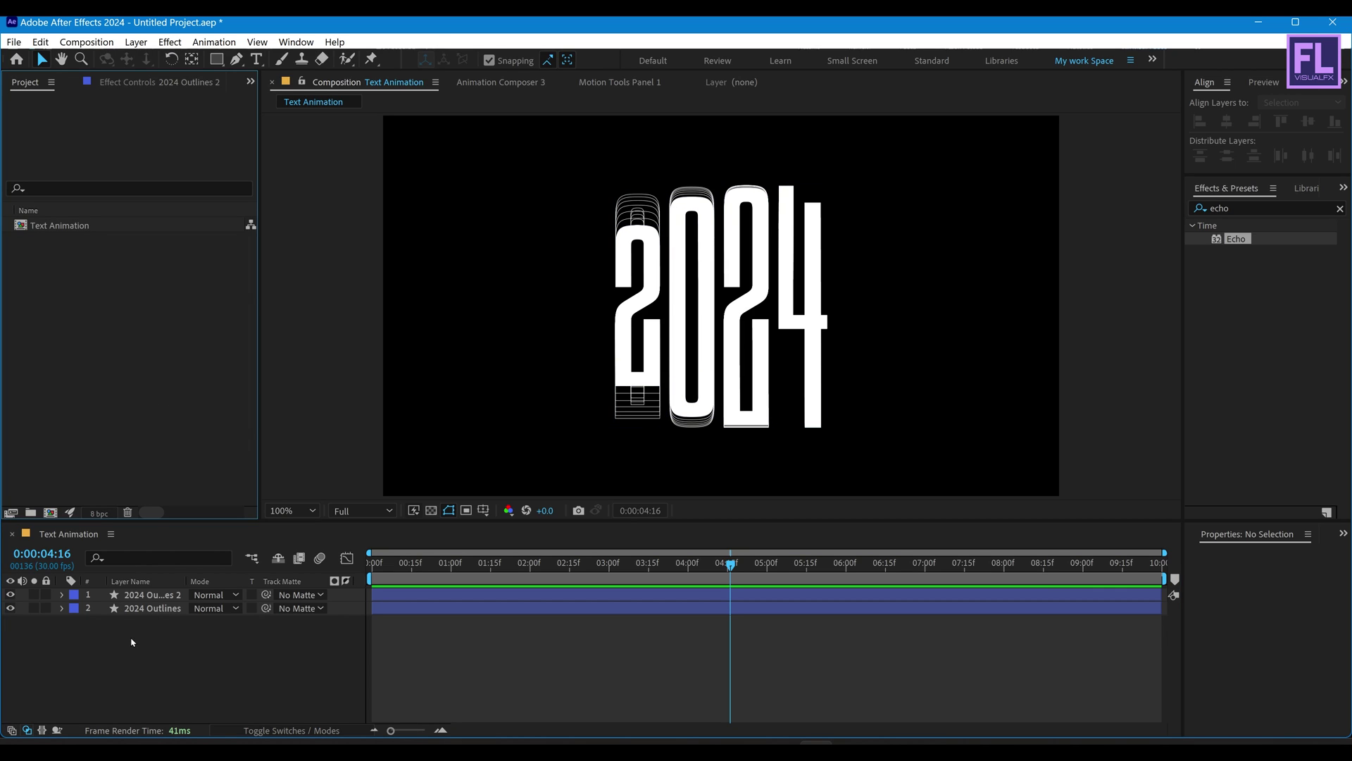
right_click(111, 643)
mouse_move(211, 461)
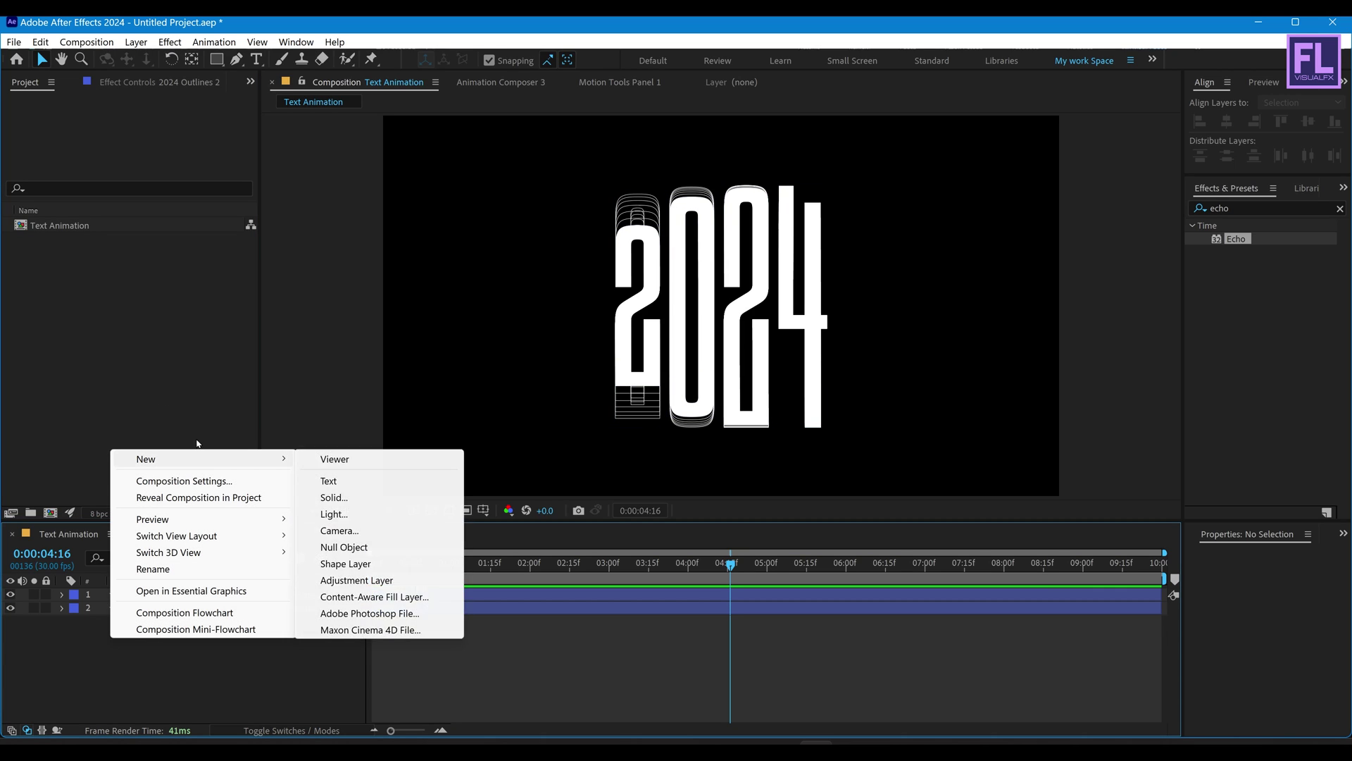
left_click(362, 503)
left_click(713, 490)
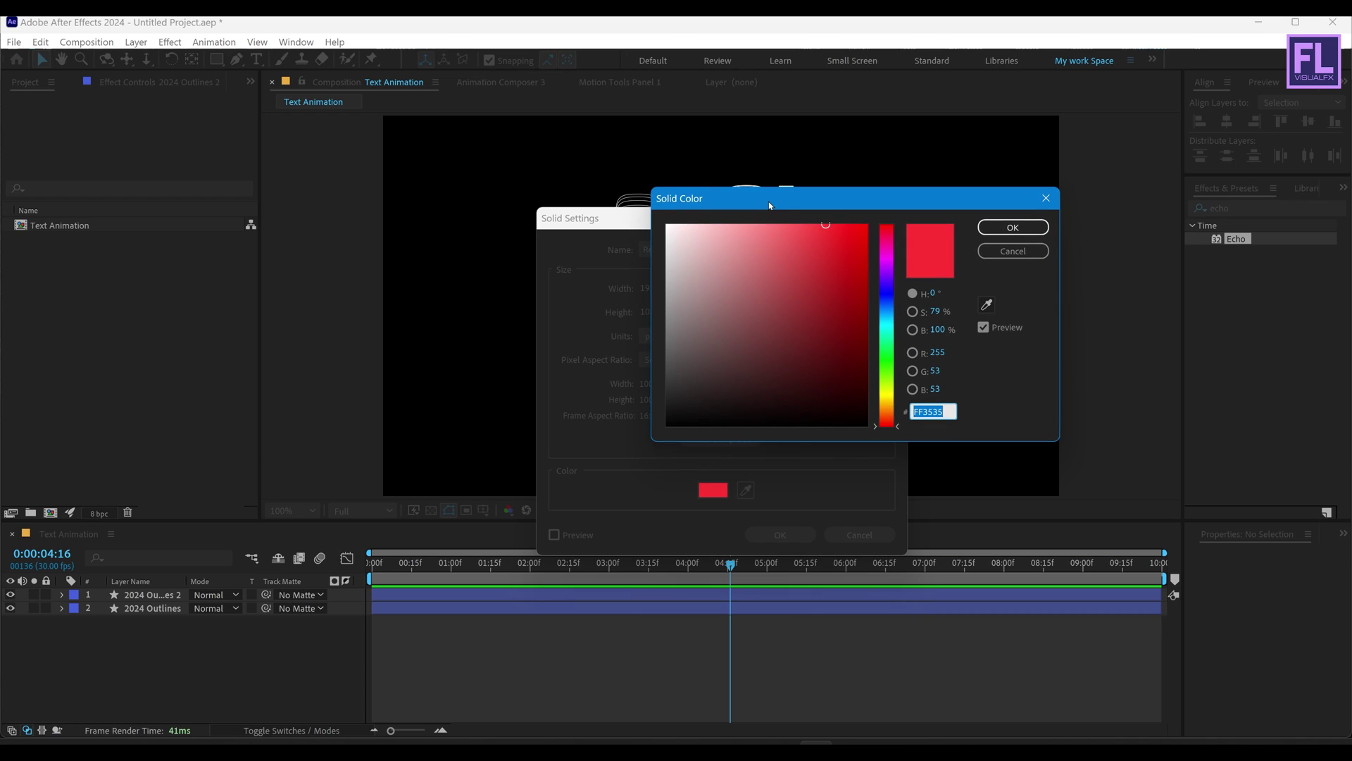
left_click_drag(775, 202, 643, 255)
left_click(822, 279)
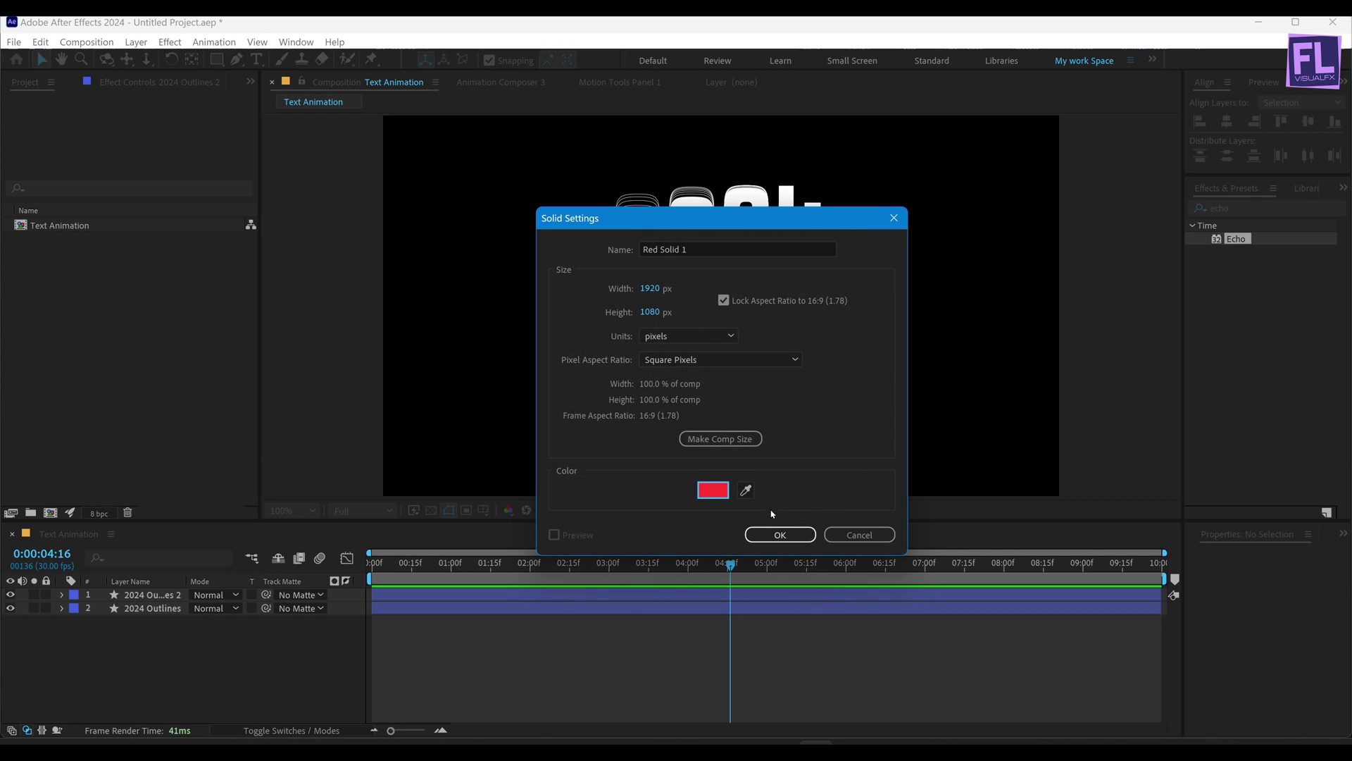
left_click(779, 534)
left_click_drag(171, 596, 169, 625)
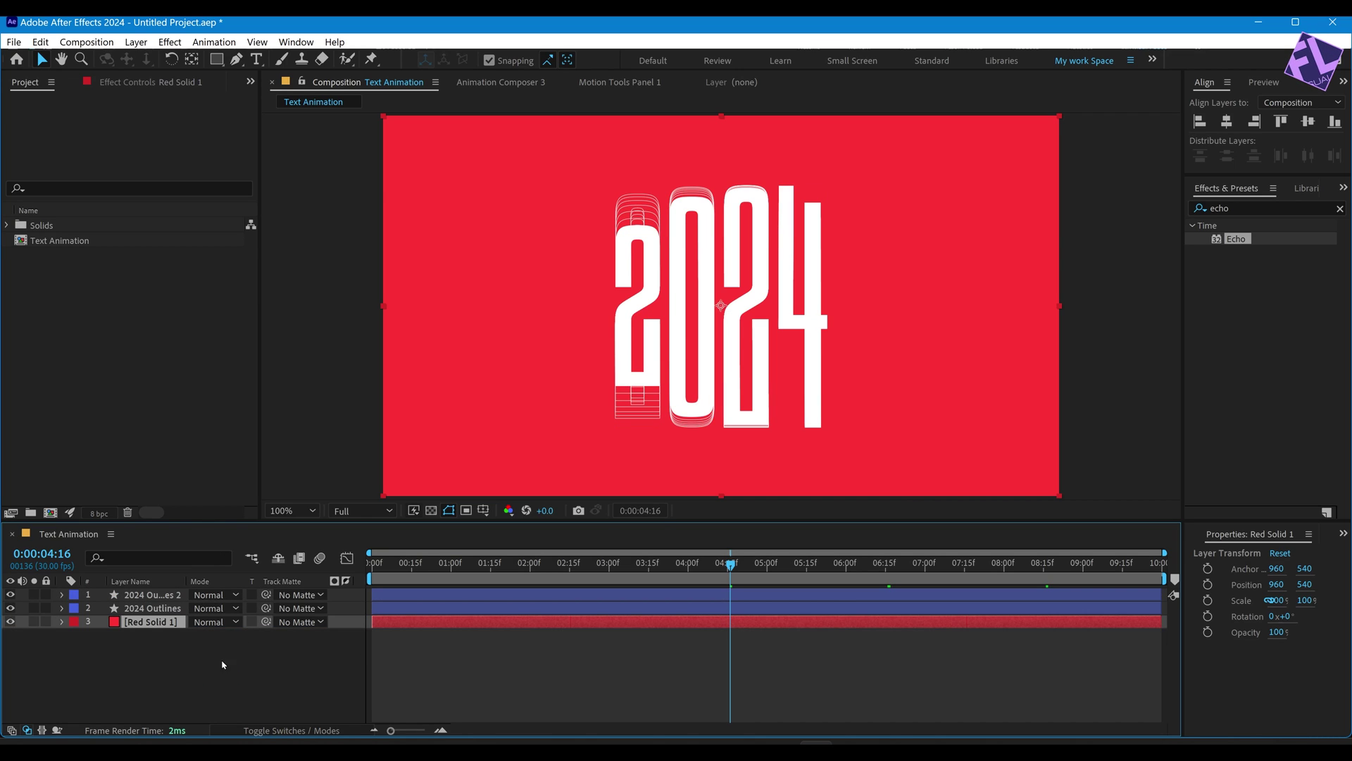
Import Texturelabs_Grunge_189L.jpg and Texturelabs_Paper_168L.jpg from the Tutorial 45 folder into the project.
mouse_move(467, 748)
left_click(466, 687)
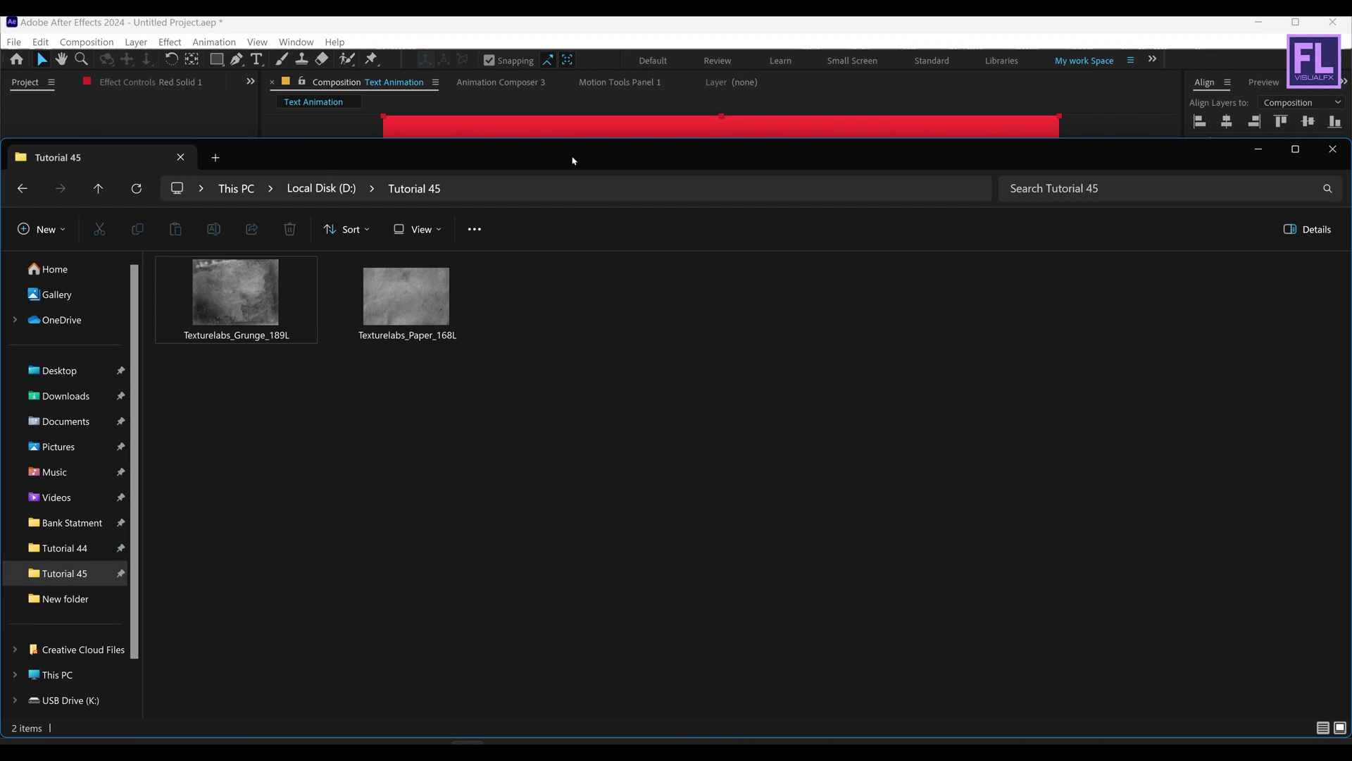
left_click_drag(574, 161, 972, 133)
left_click_drag(923, 347, 70, 281)
left_click(89, 317)
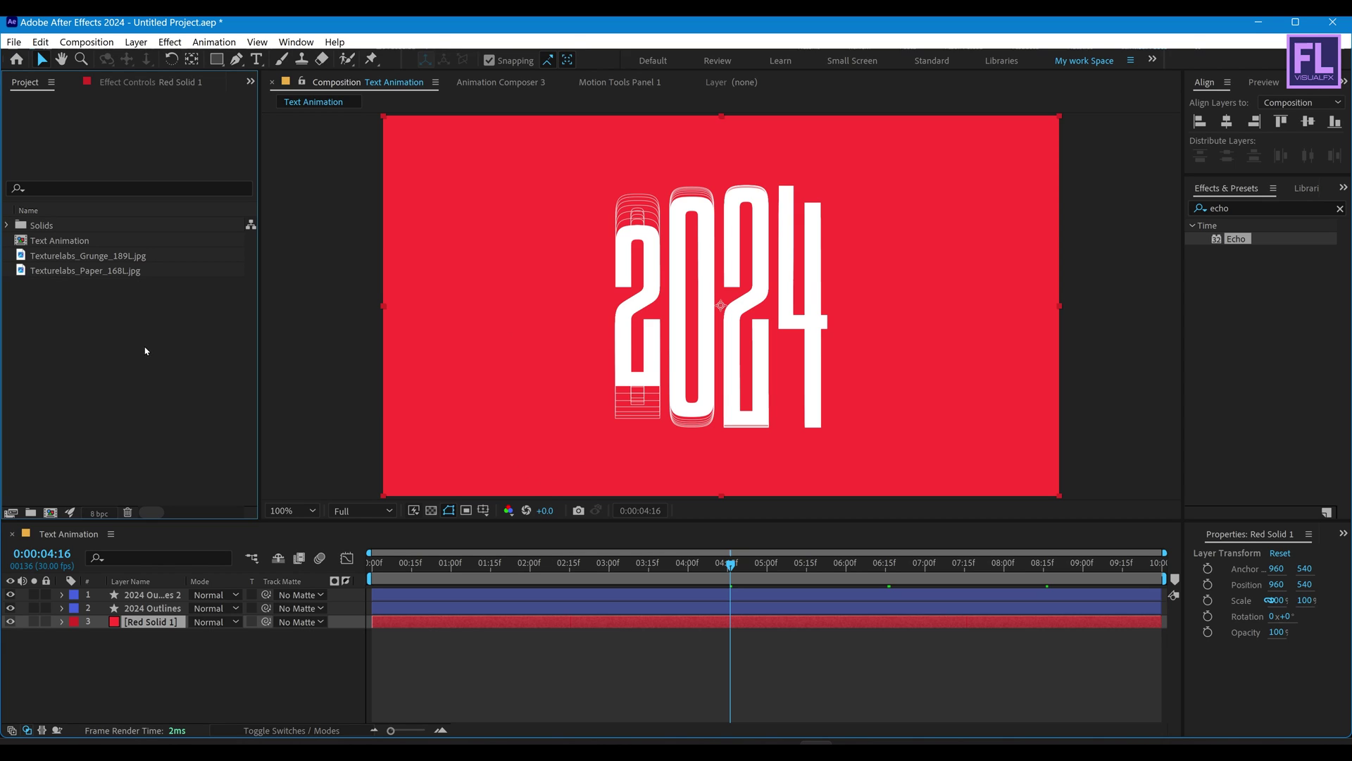
Place the grunge texture below Red Solid 1 and scale it to about 46.6% to fit the frame.
left_click(98, 260)
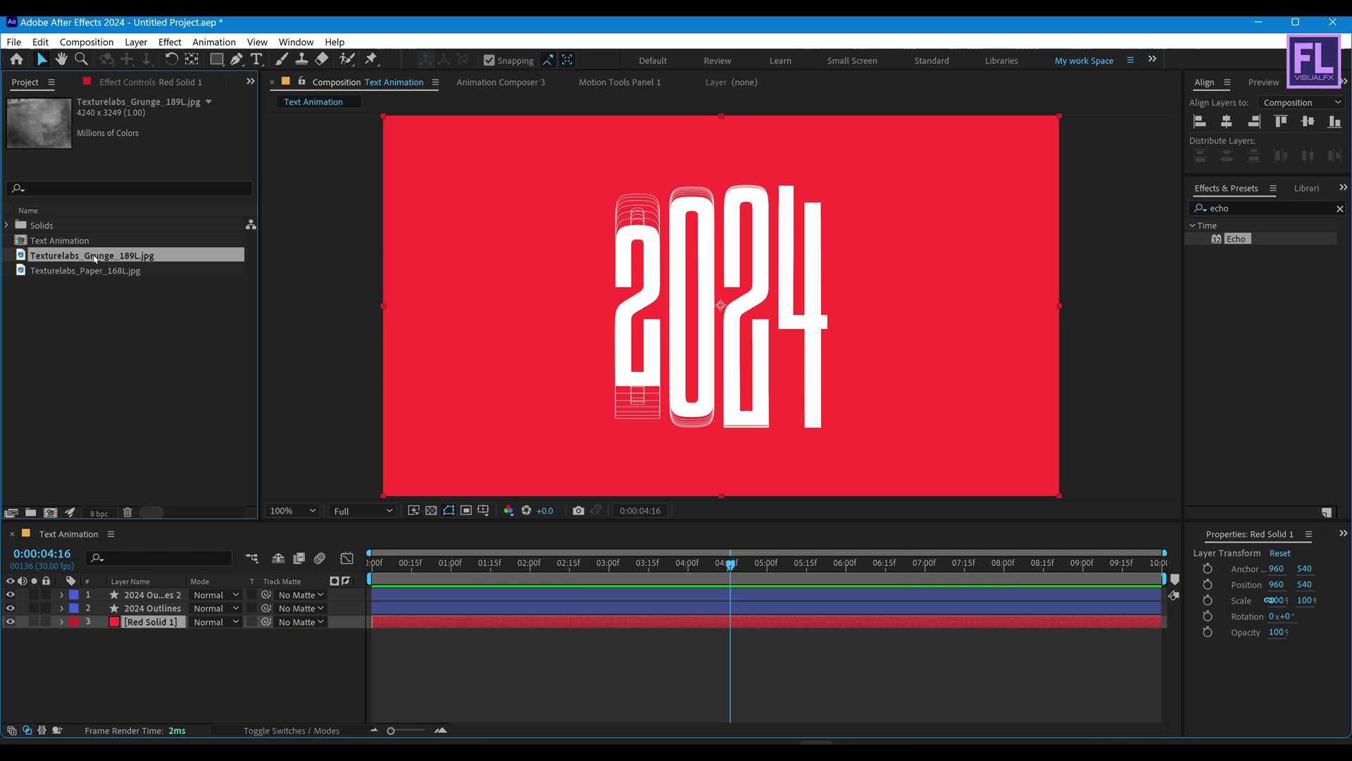
left_click_drag(95, 259, 177, 634)
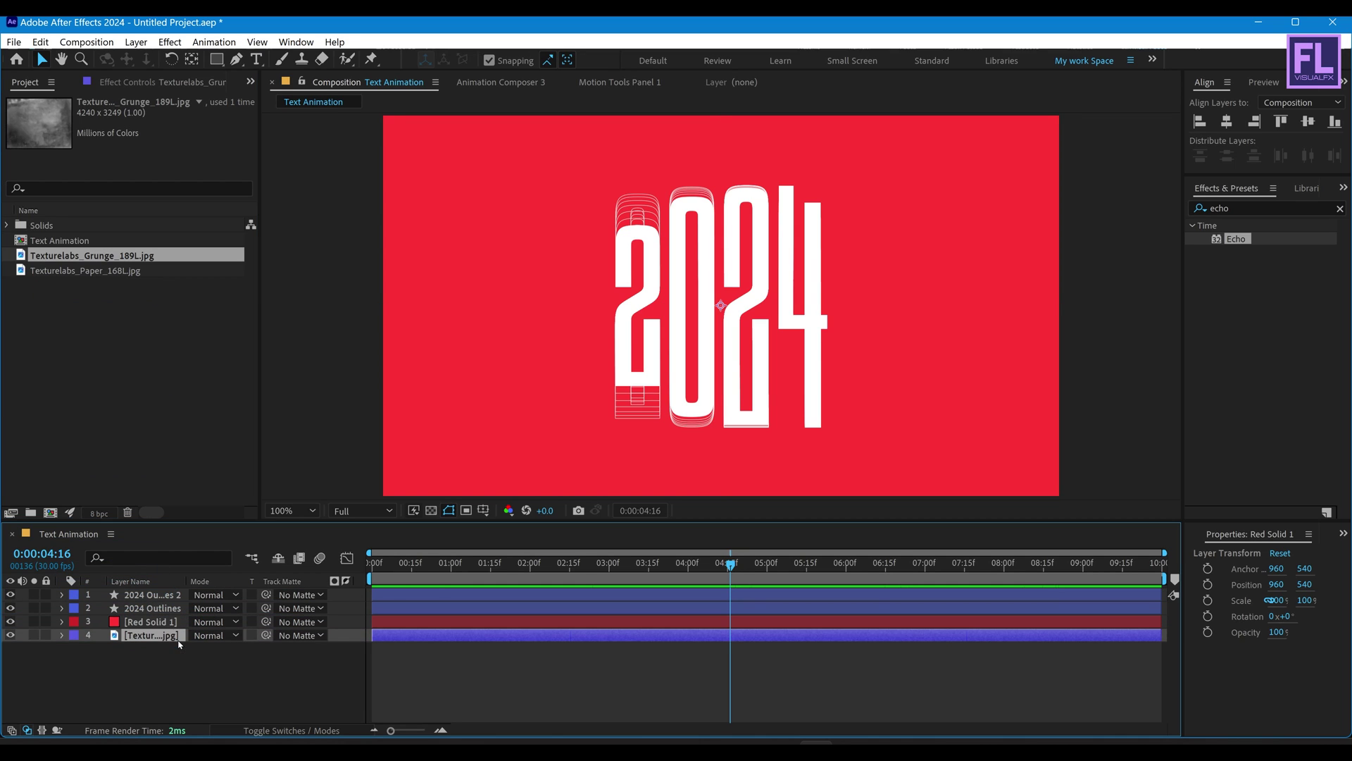
scroll(851, 306, "down", 4)
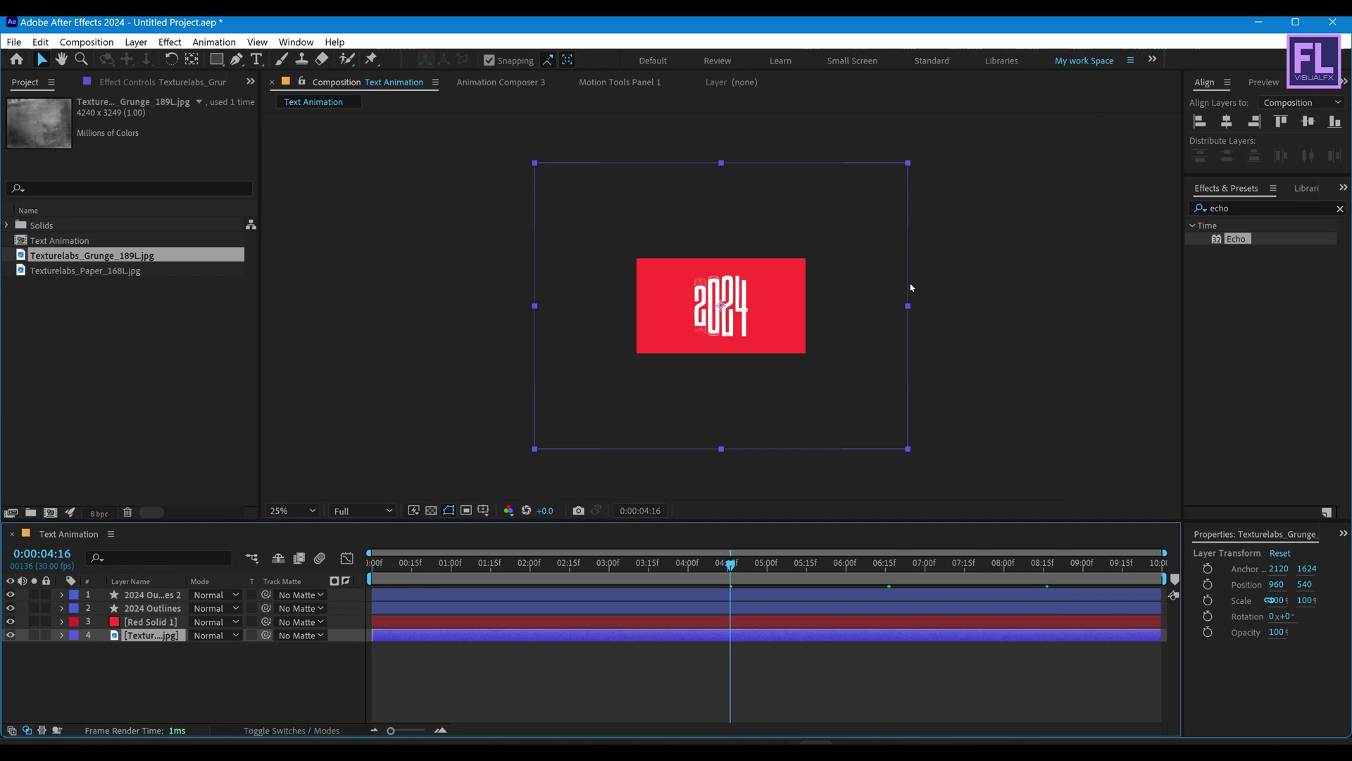
left_click_drag(907, 305, 805, 305)
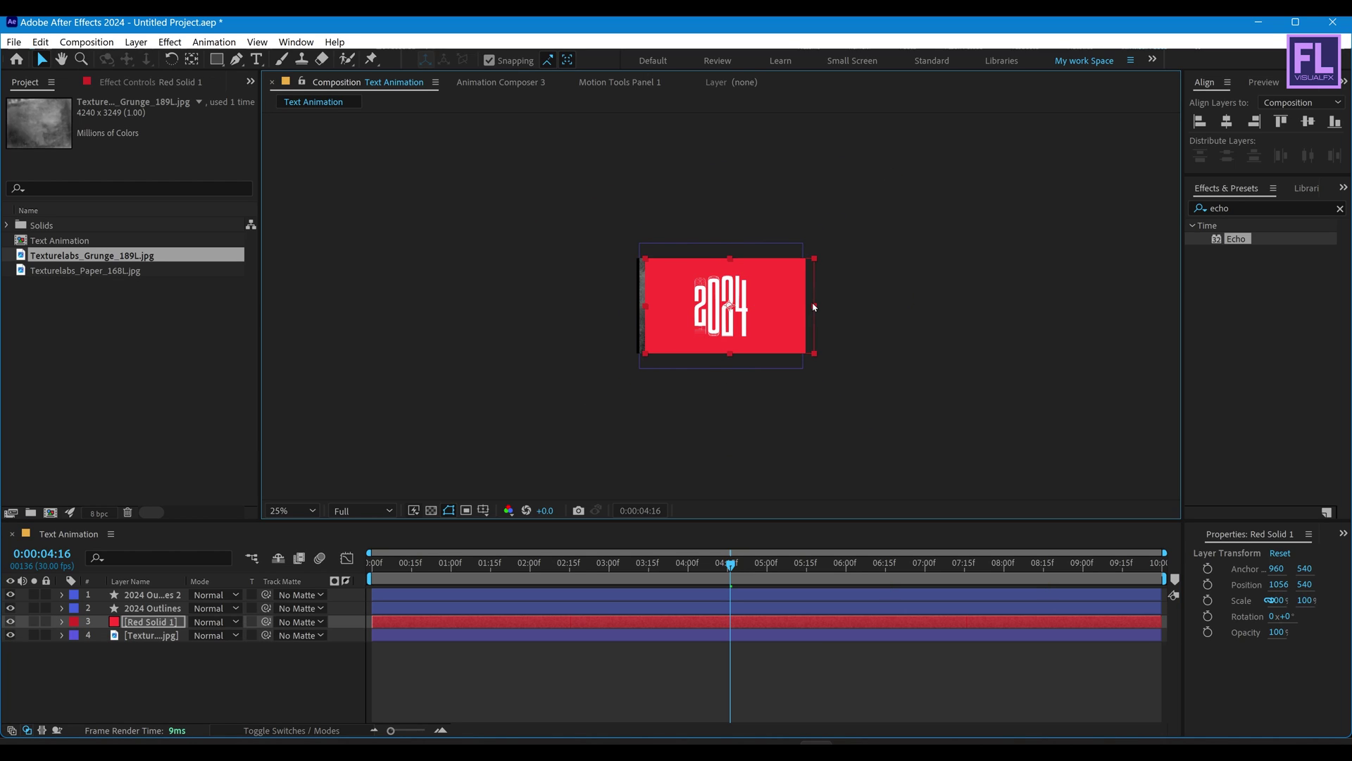
key("ctrl+z")
left_click_drag(907, 306, 809, 306)
key("period")
key("period")
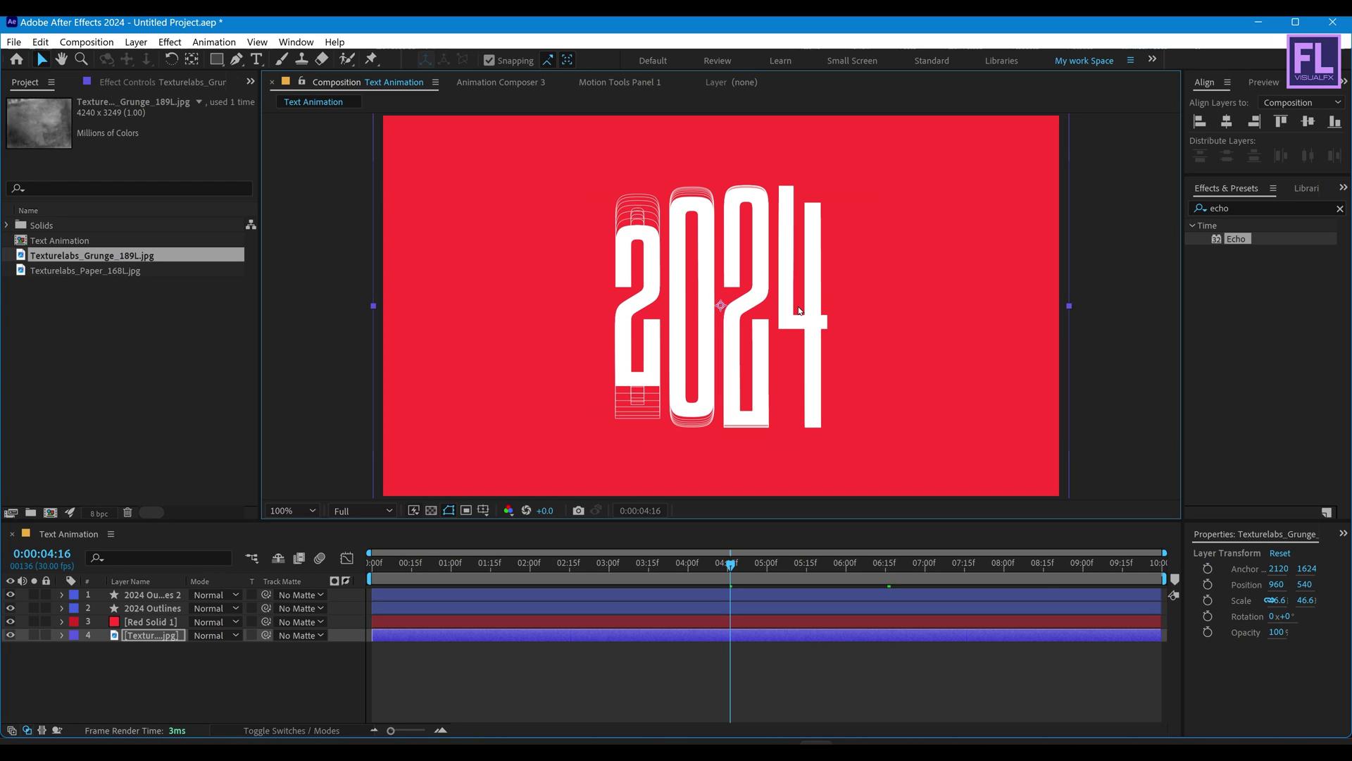
Apply Time Displacement to 2024 Outlines with the grunge texture as the displacement layer.
left_click(146, 610)
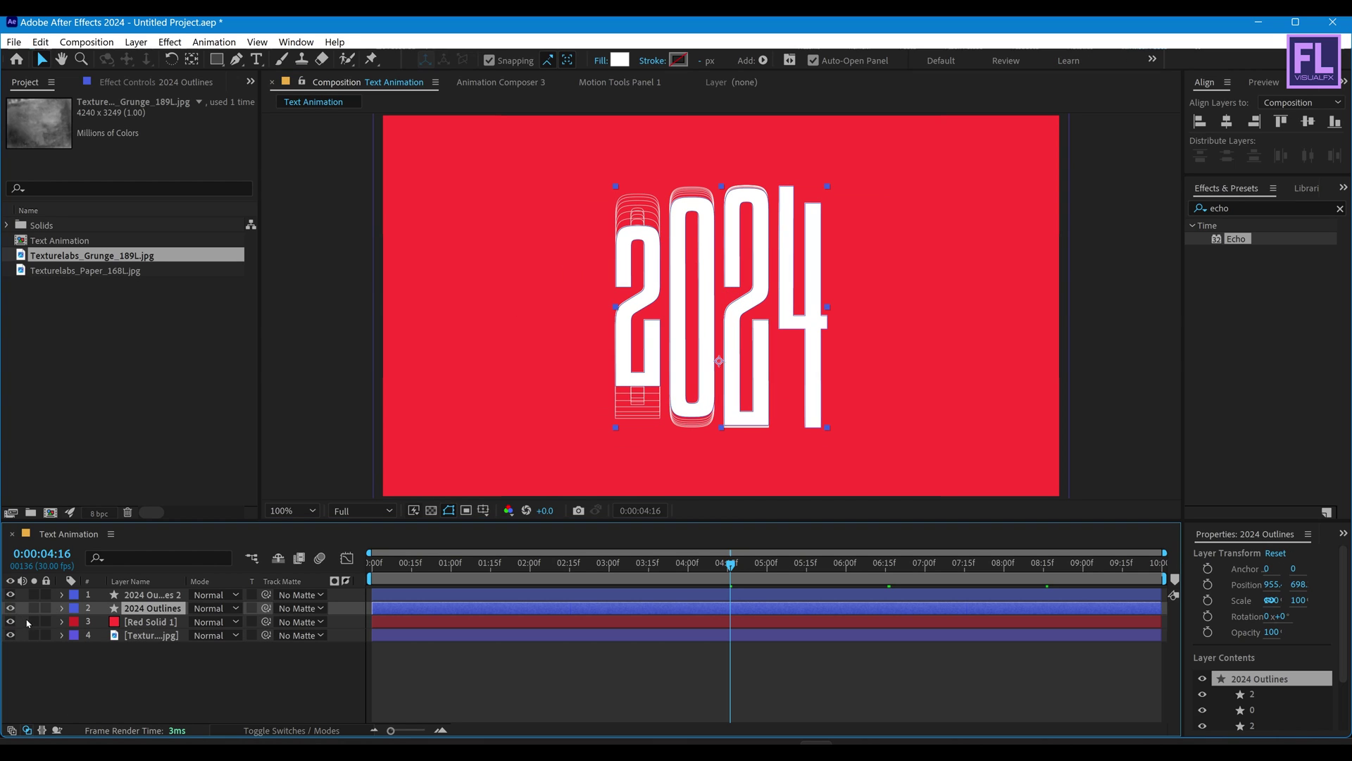
left_click(10, 608)
left_click(10, 608)
left_click(1248, 205)
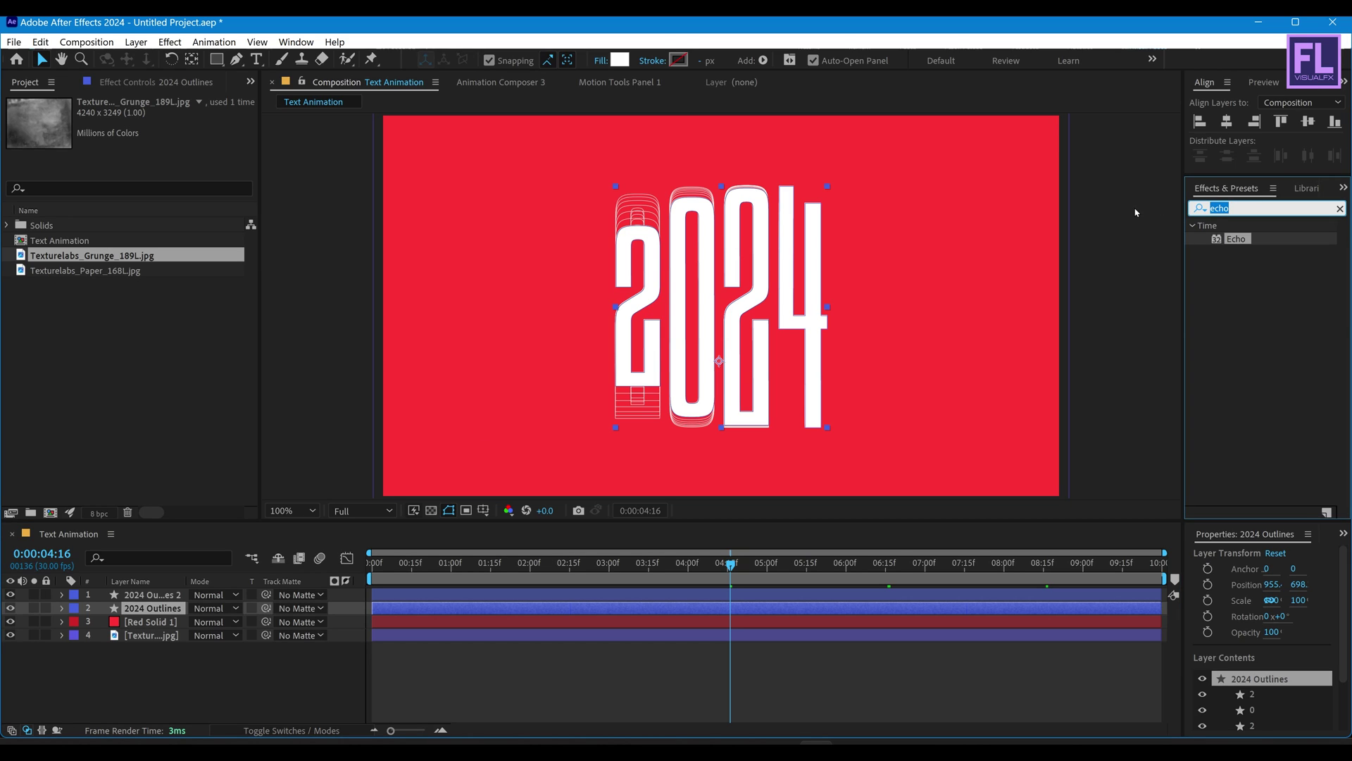
type("time di")
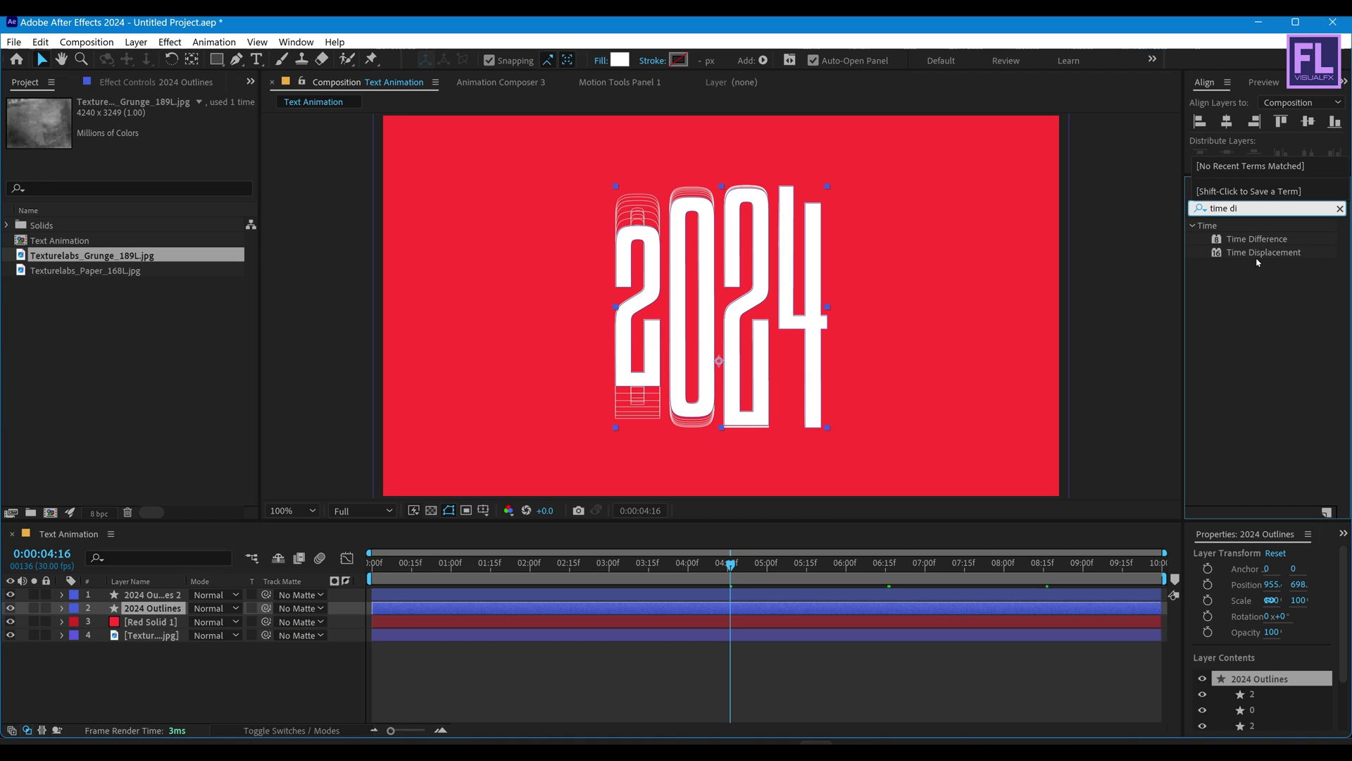
left_click_drag(1257, 259, 146, 610)
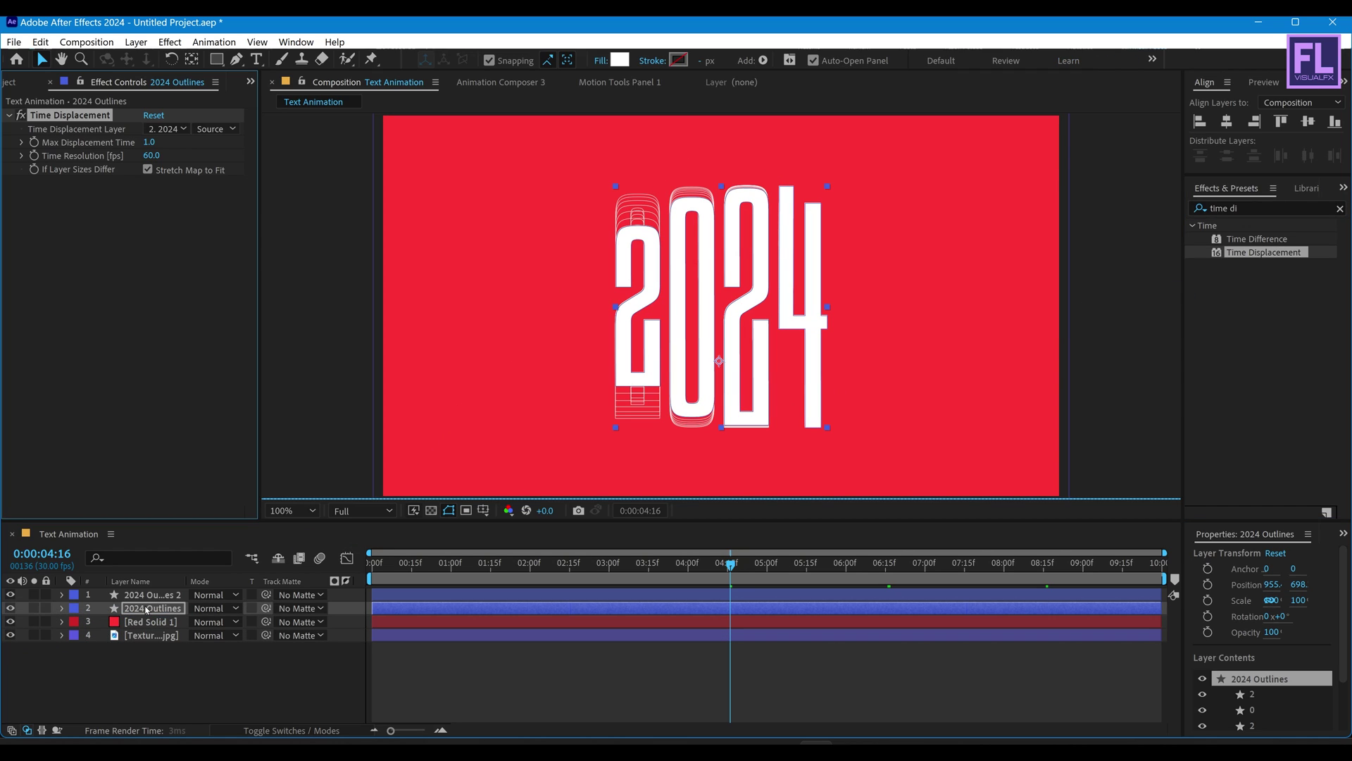
left_click(180, 131)
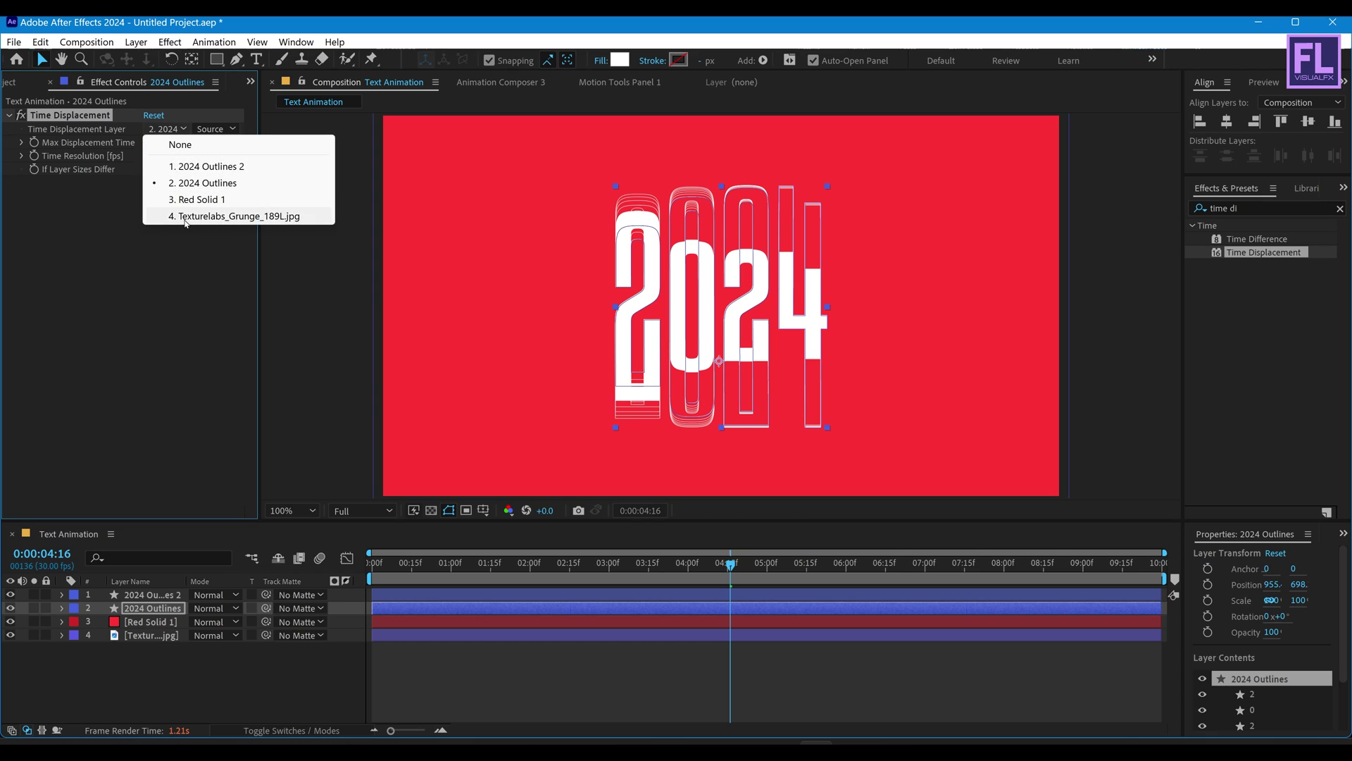
left_click(243, 217)
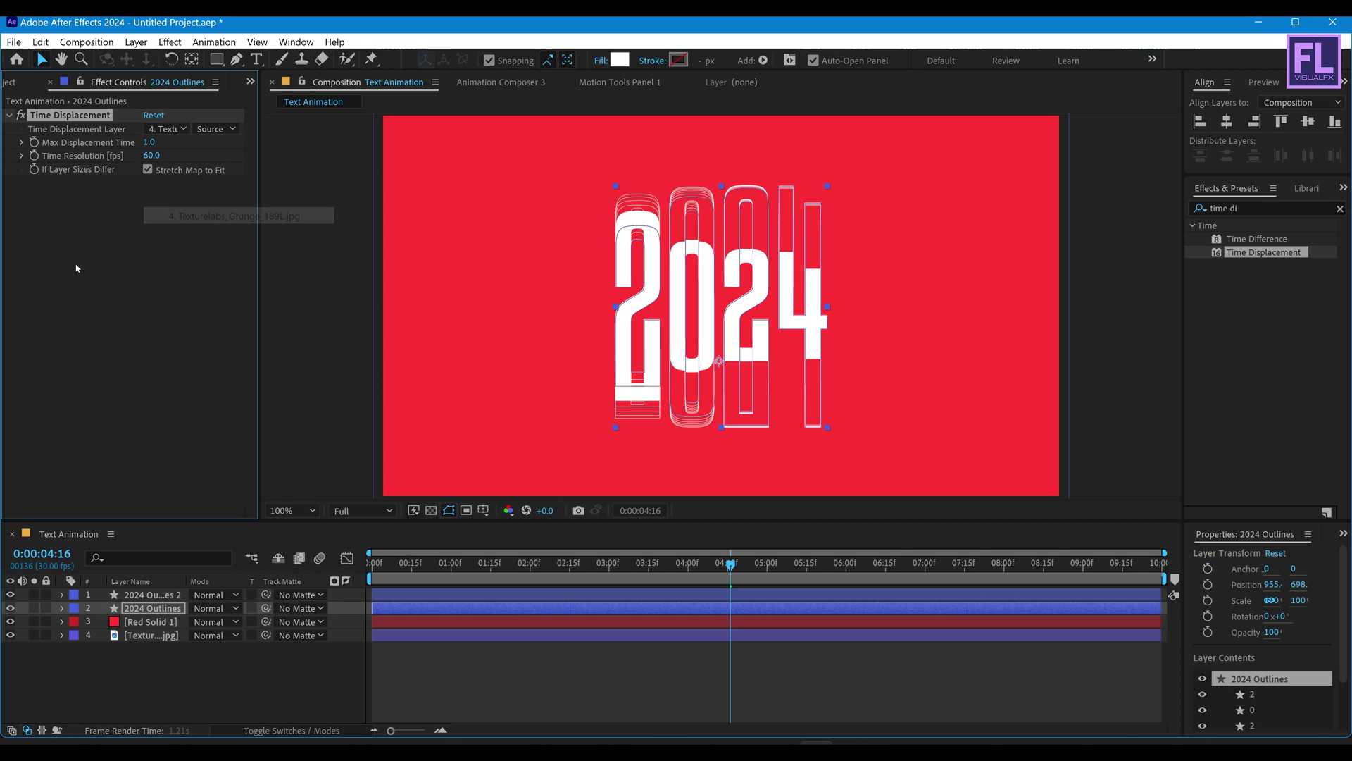
left_click(130, 278)
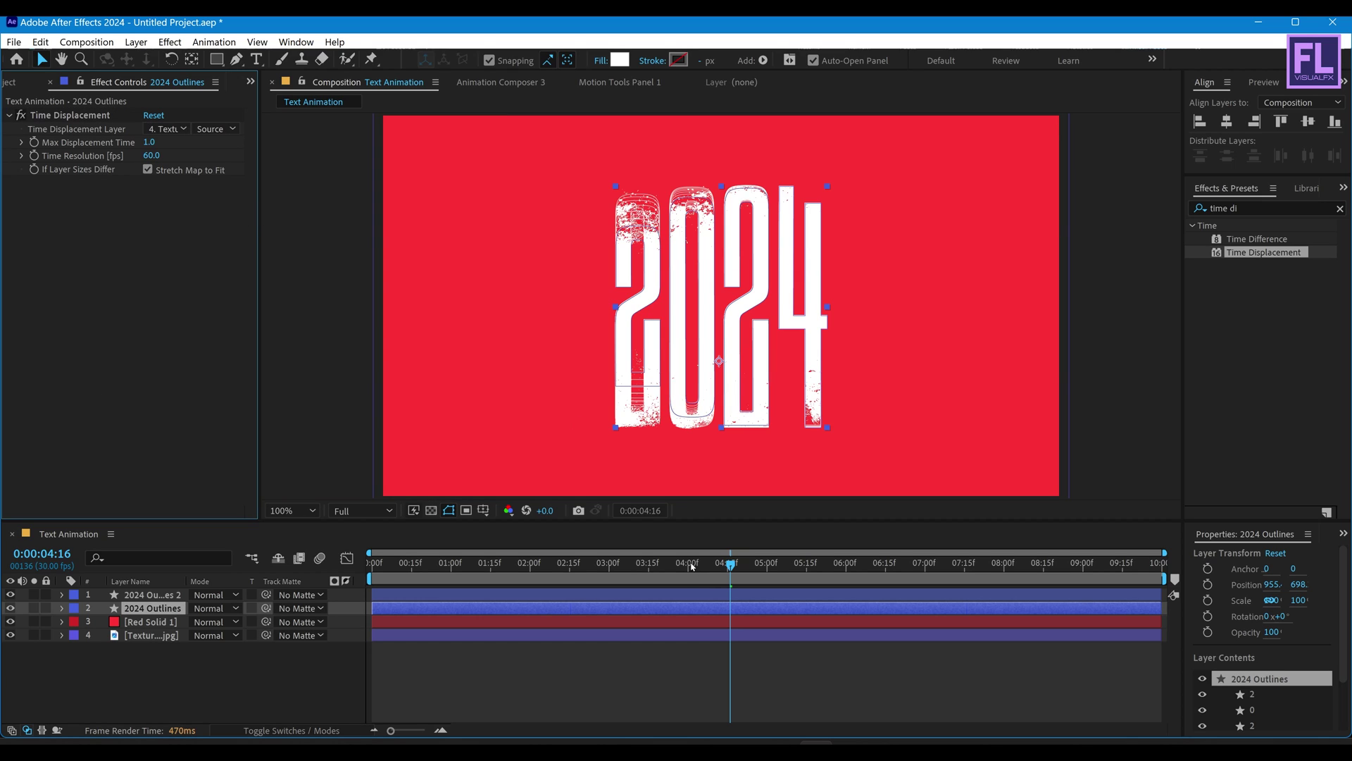
Set the current time to 0:00:02:29 and deselect all layers.
left_click(498, 564)
left_click(607, 564)
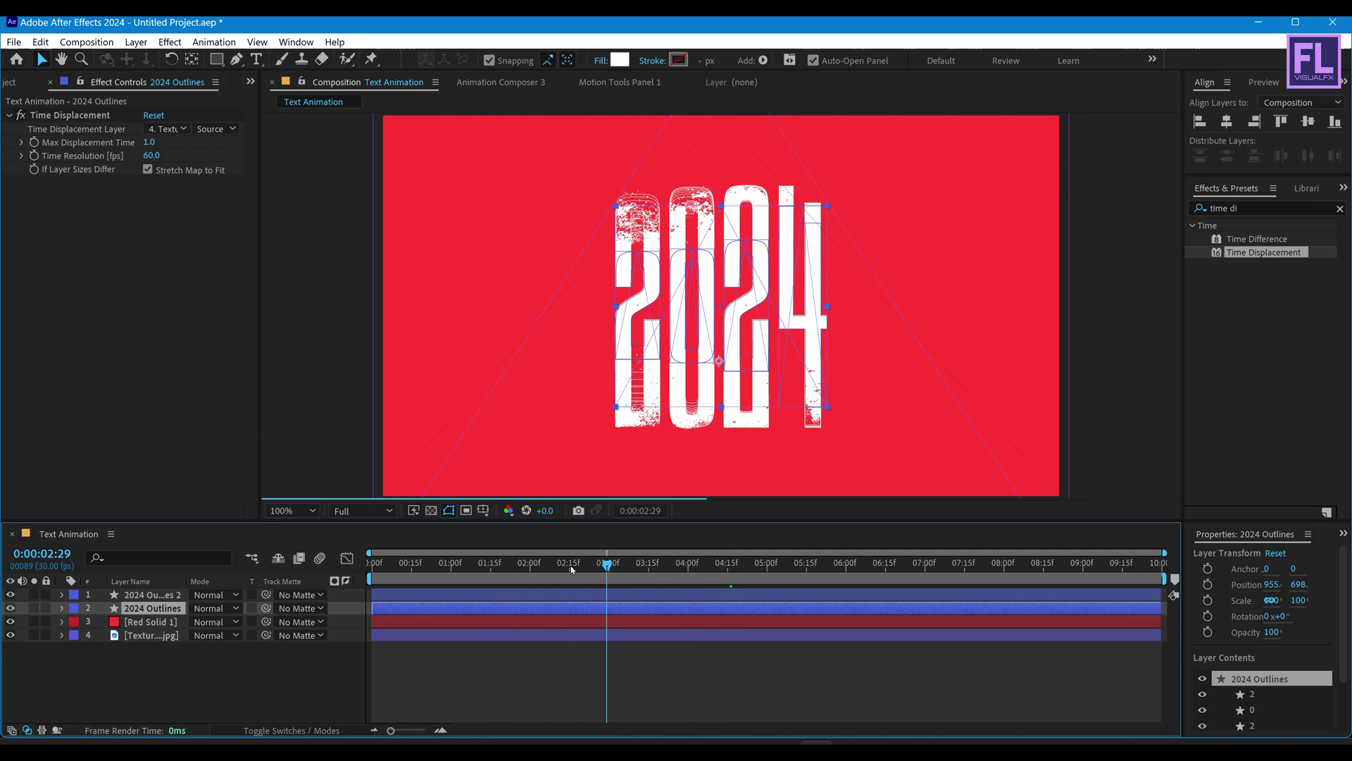
left_click(188, 688)
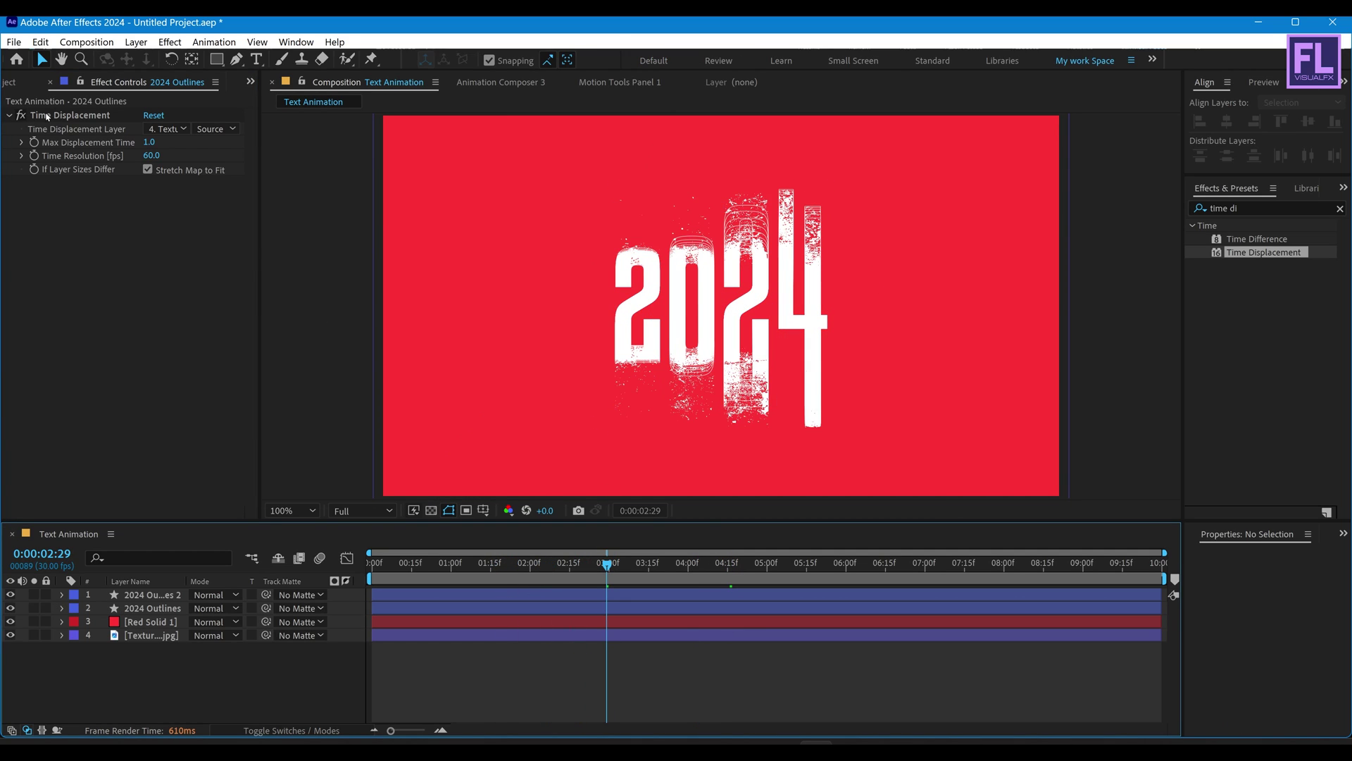
left_click(23, 85)
Add the paper texture as the top layer, scaled to 46.1%, in Multiply mode.
left_click(119, 272)
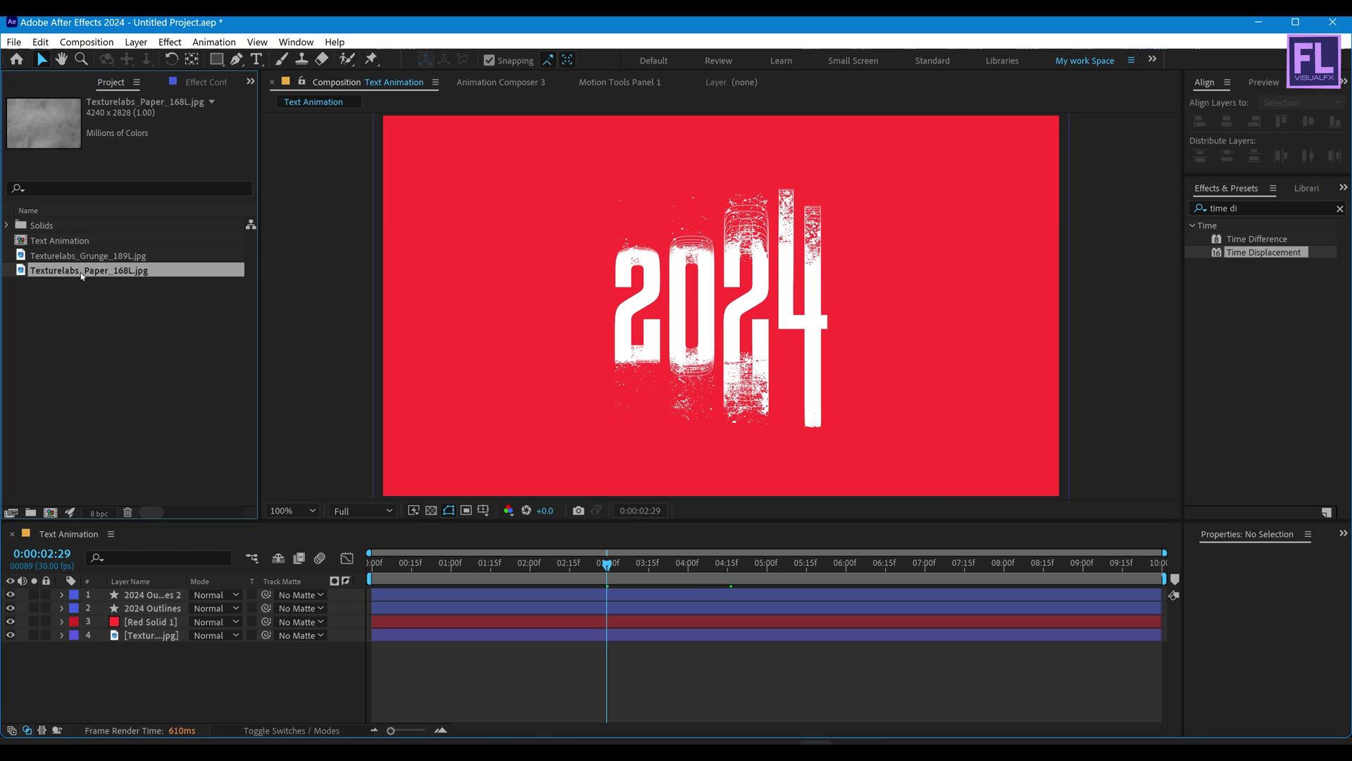
left_click_drag(118, 274, 163, 599)
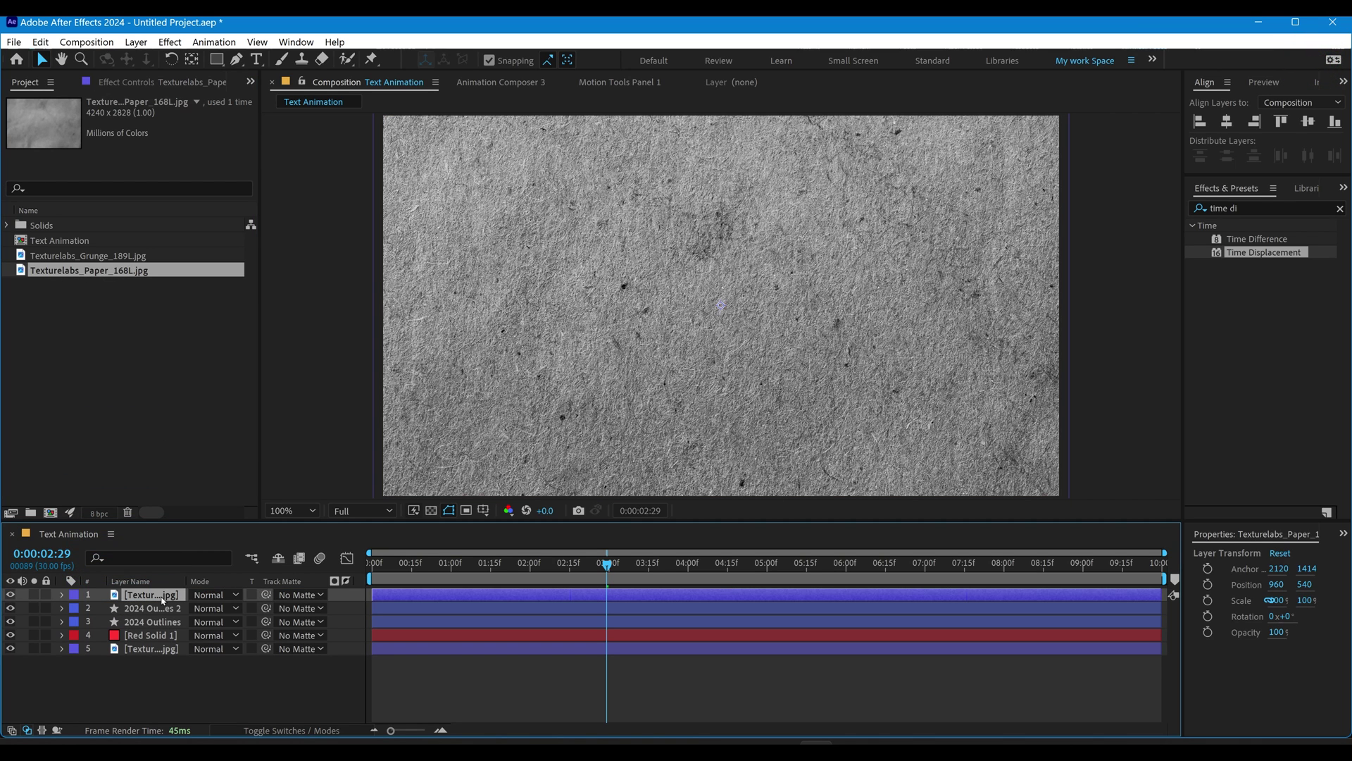
key("comma")
left_click_drag(1097, 310, 892, 307)
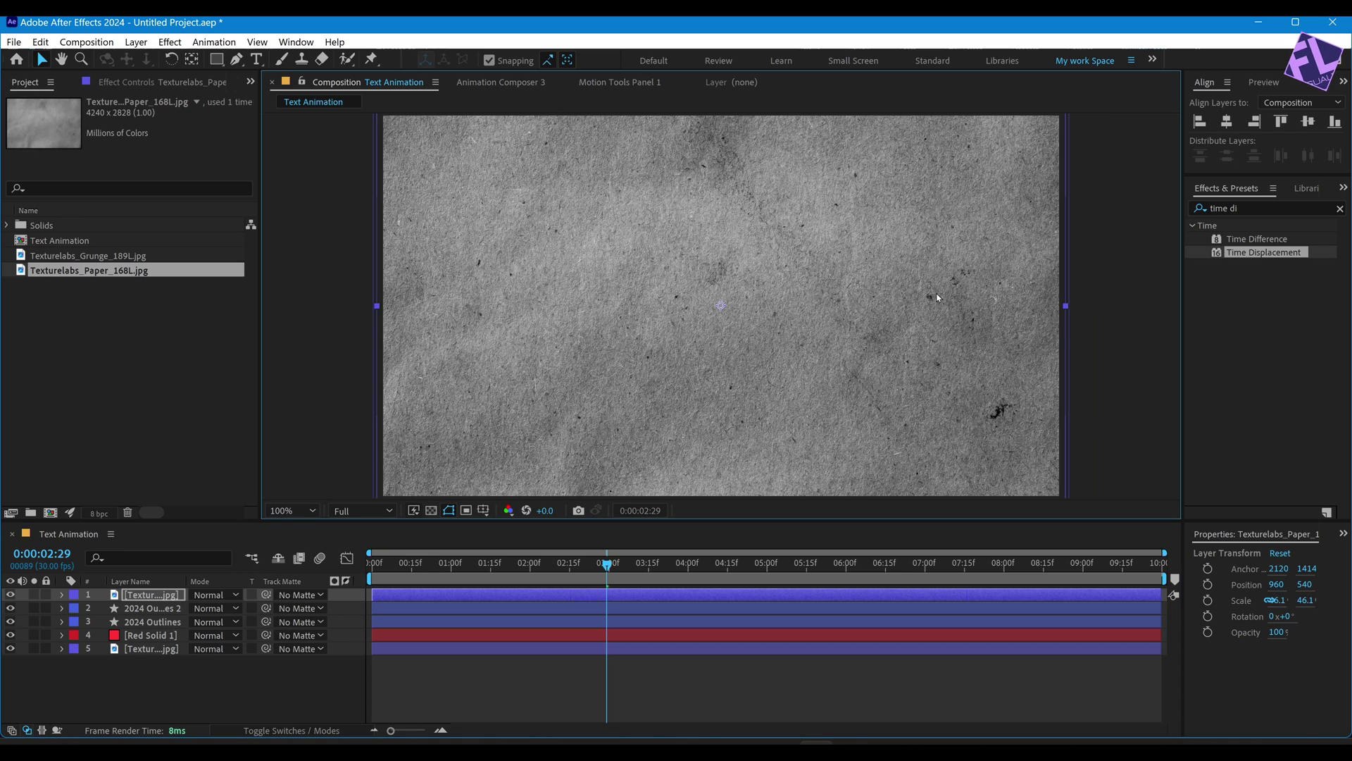
key("period")
left_click(212, 595)
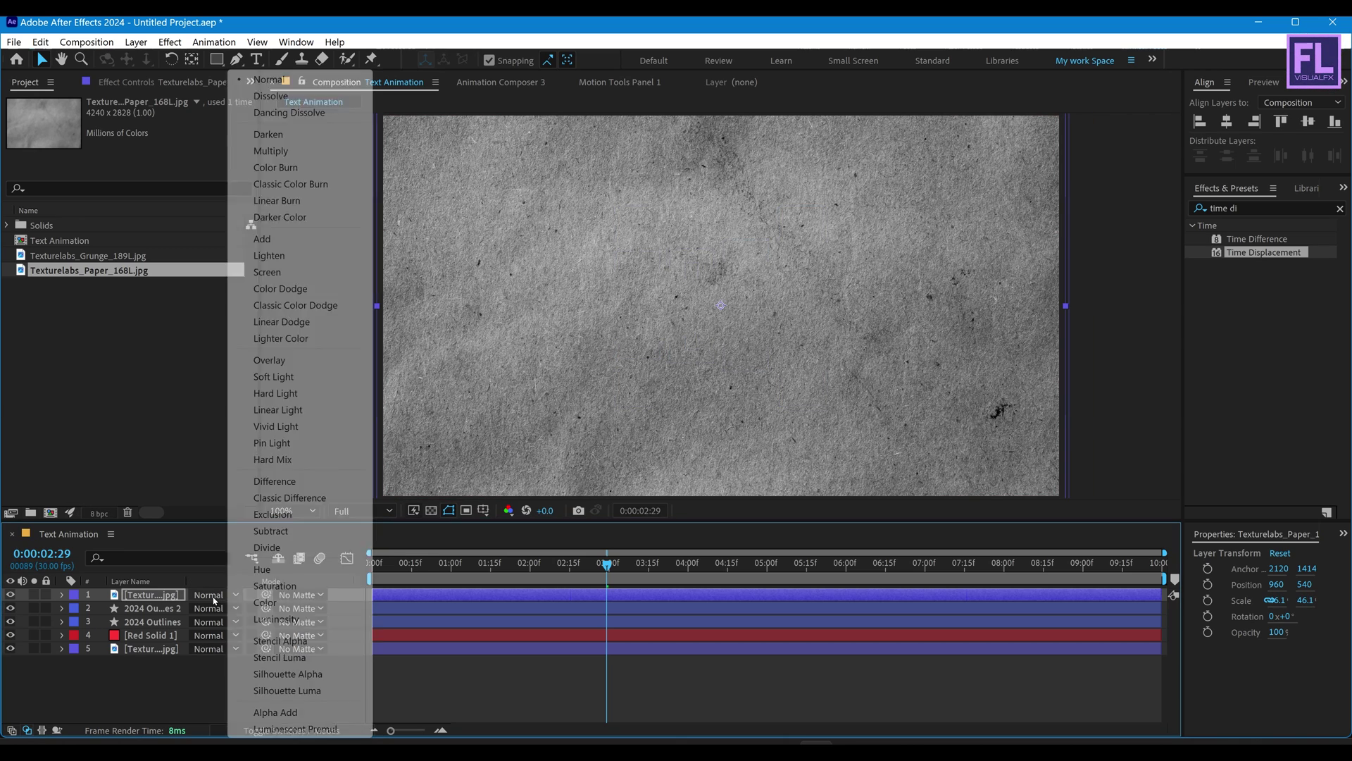
left_click(280, 150)
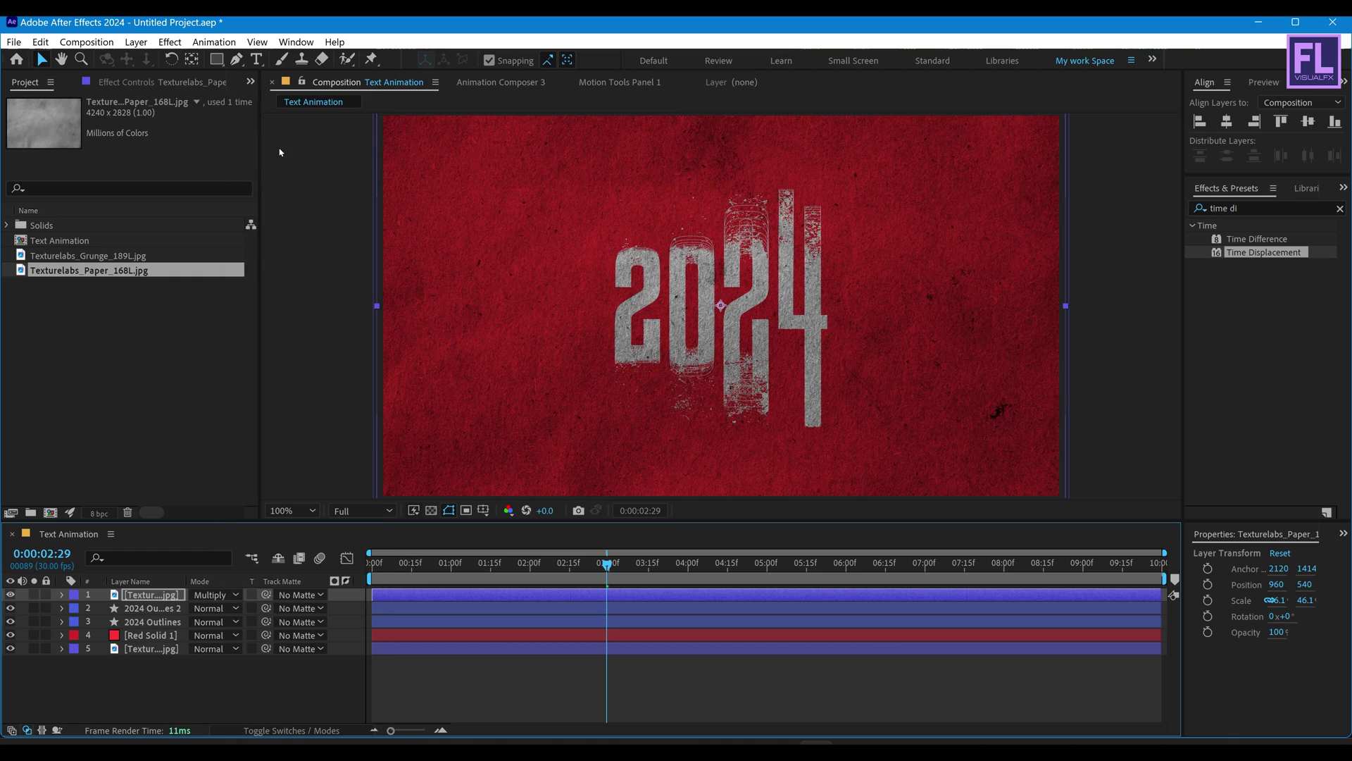
Apply Levels to the paper layer with Input White at 142 and scrub to check it.
left_click(1234, 209)
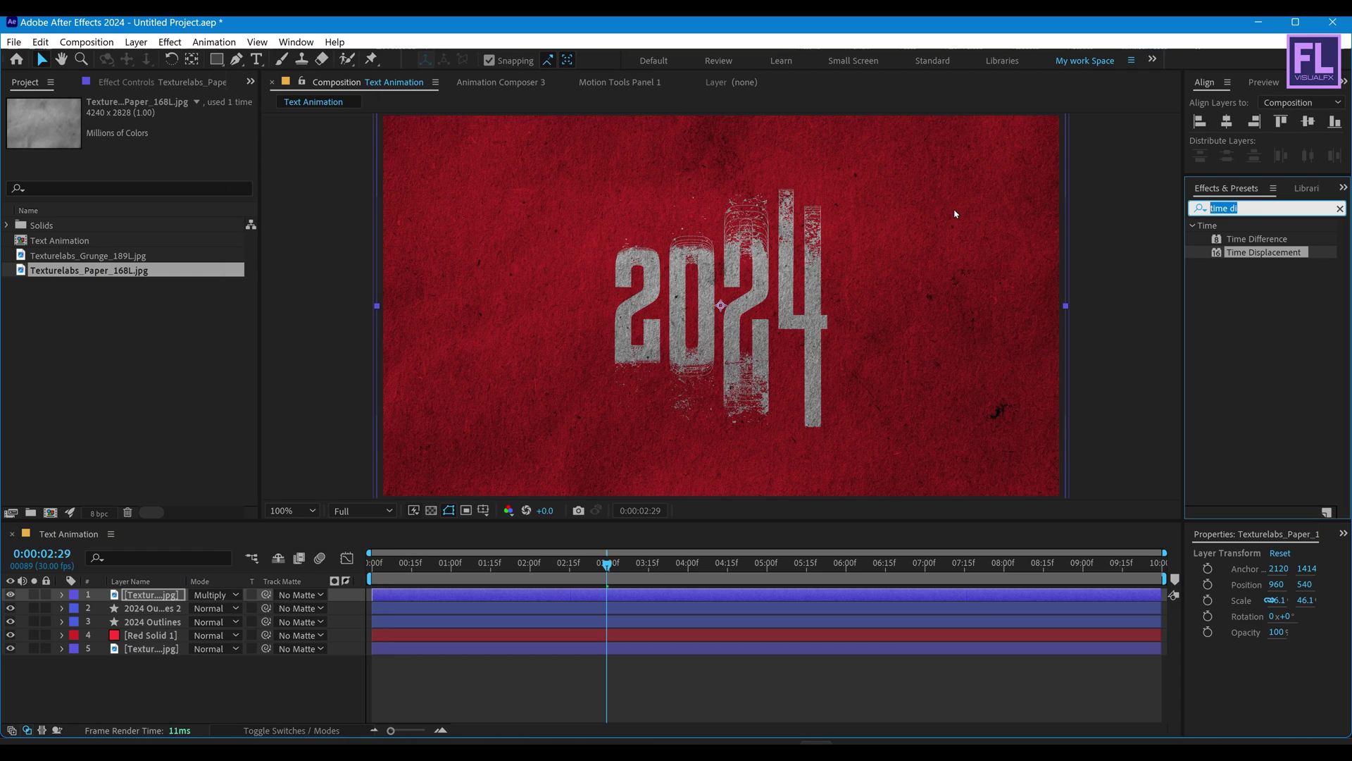
type("level")
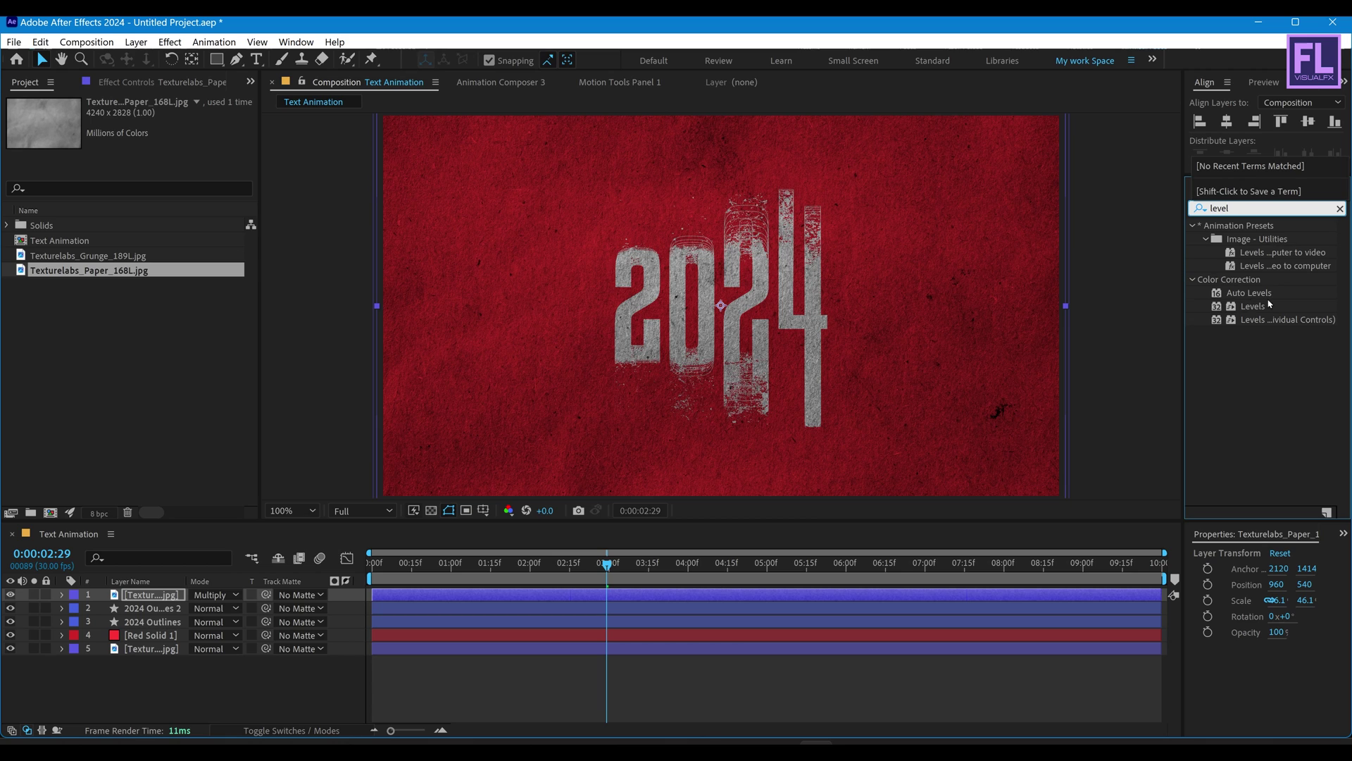
left_click_drag(1270, 304, 863, 316)
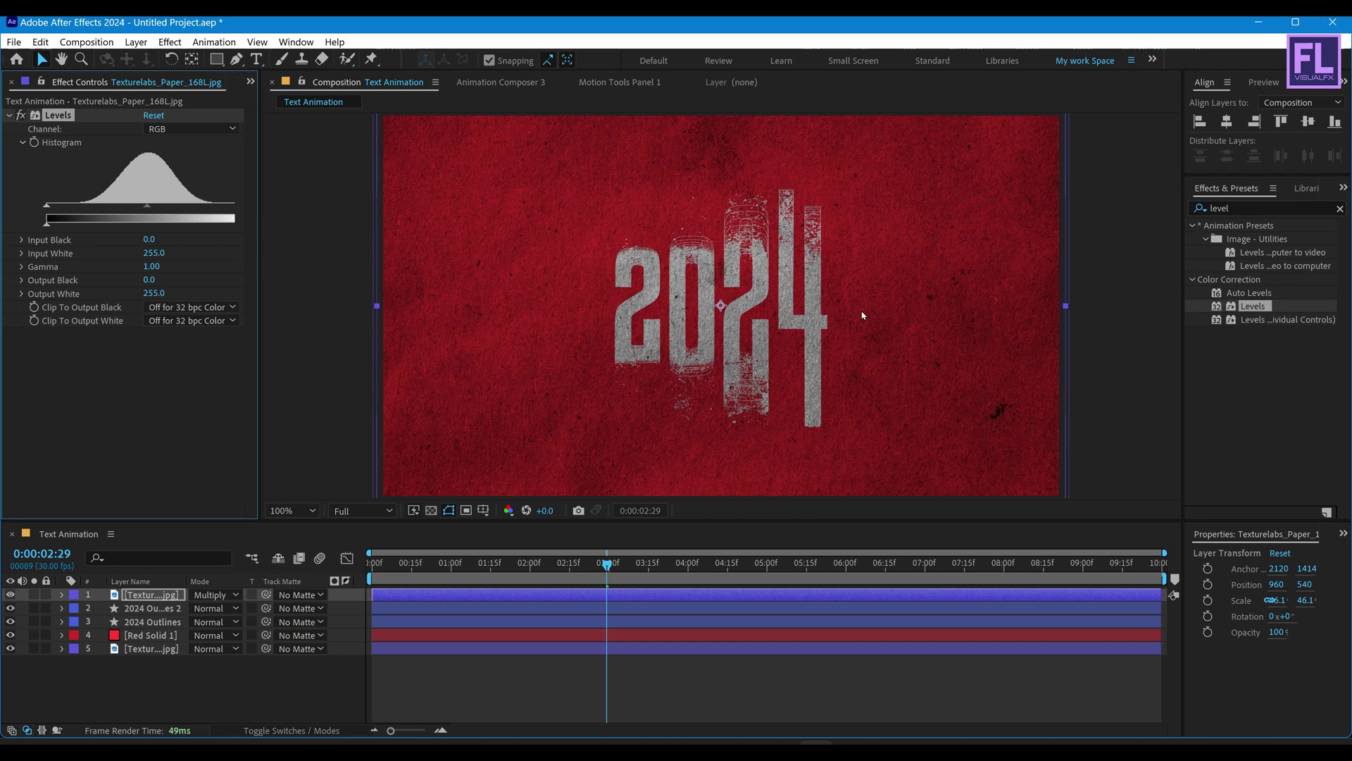
left_click_drag(260, 233, 160, 217)
left_click_drag(563, 564, 591, 569)
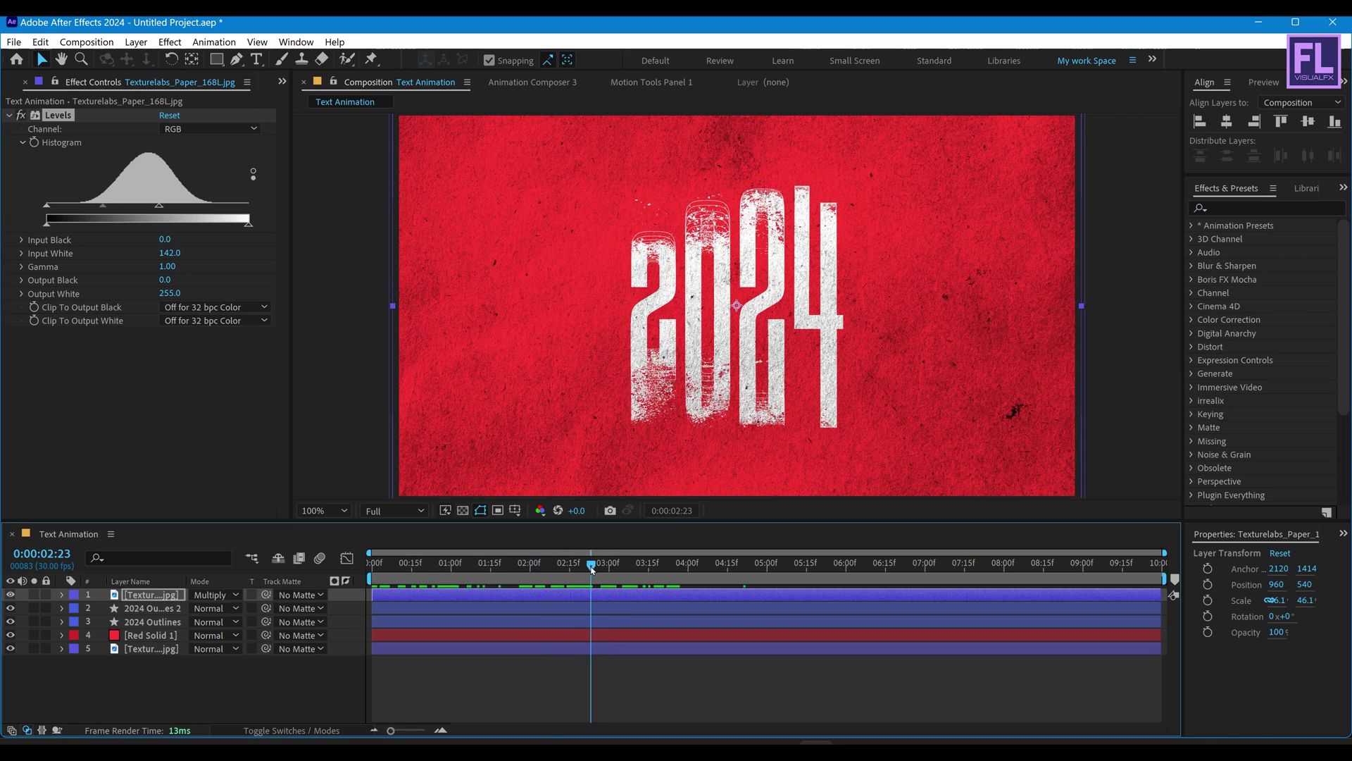
Check 2024 Outlines 2's 3 px stroke, then preview the animation from 0:00:00:00.
left_click(167, 610)
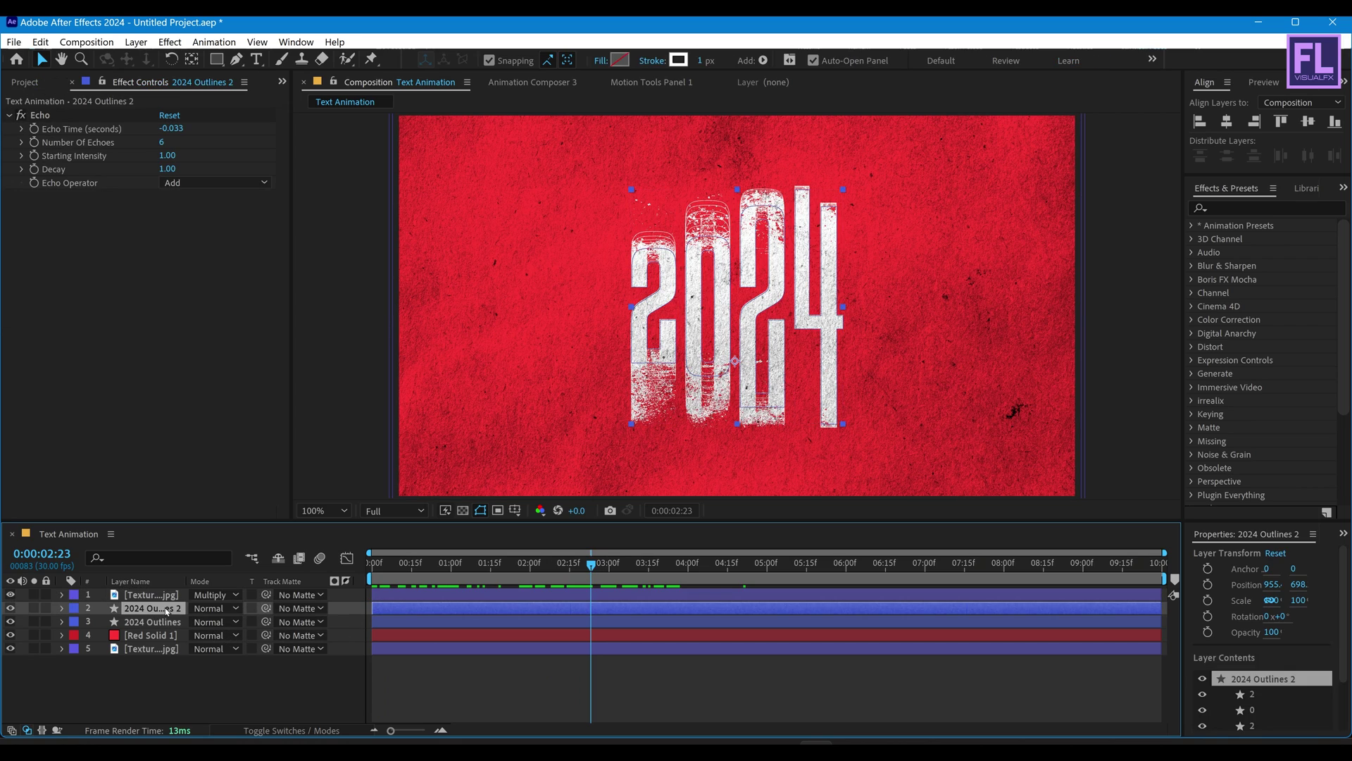
left_click(702, 61)
left_click(357, 296)
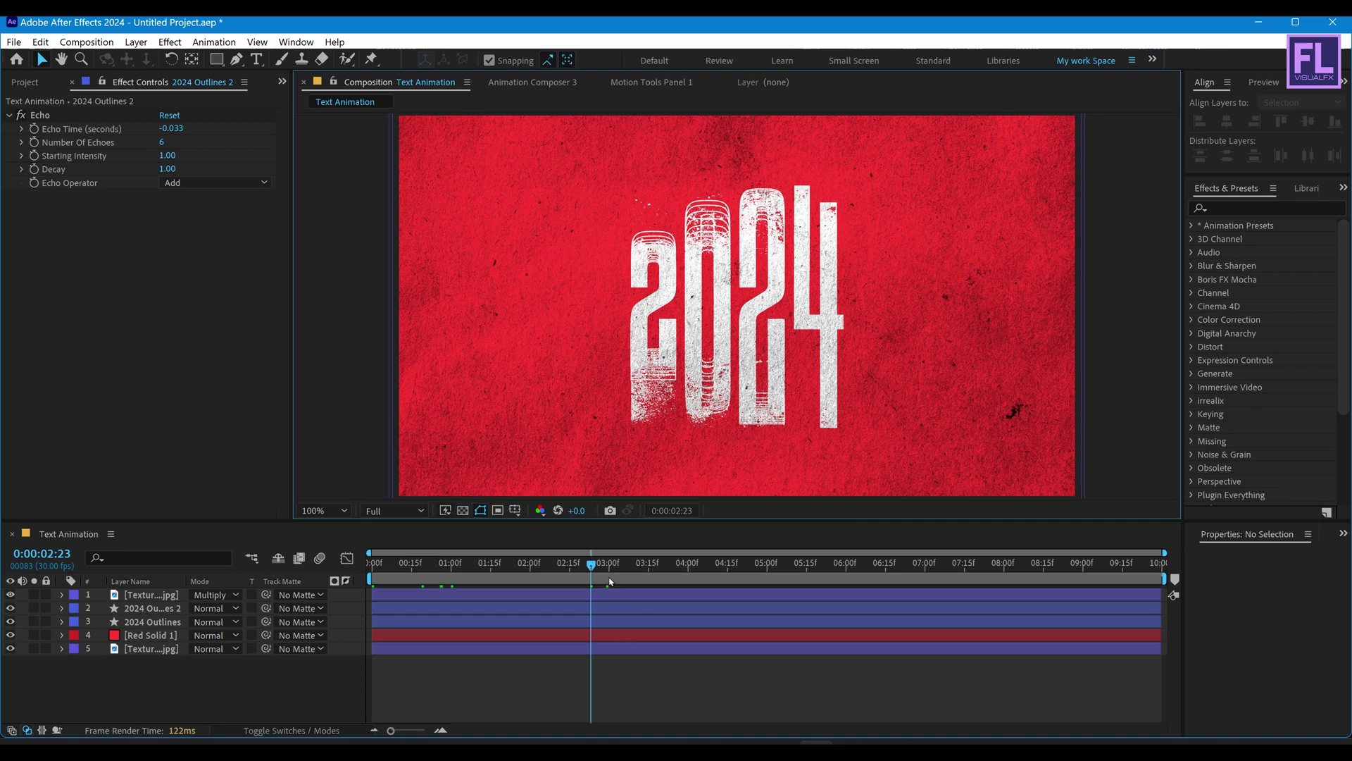
key("space")
key("Home")
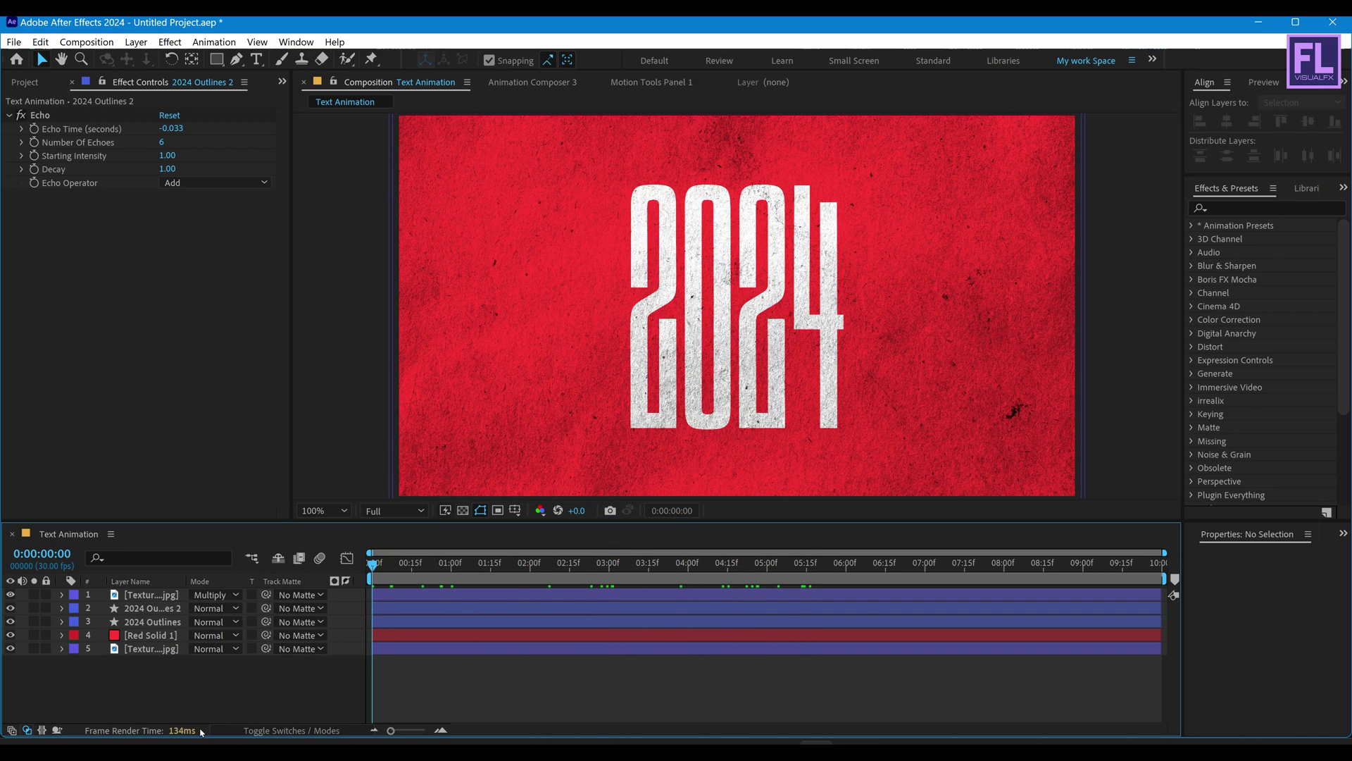
key("space")
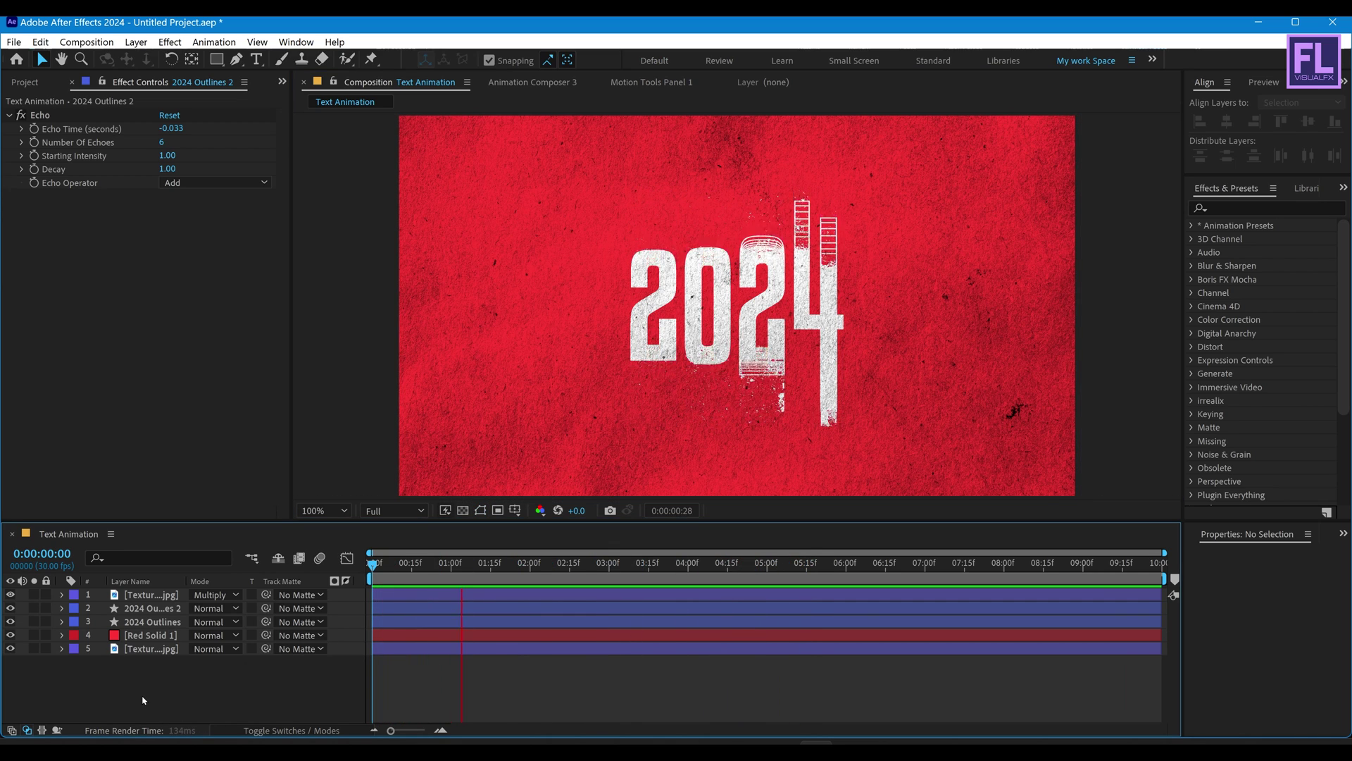